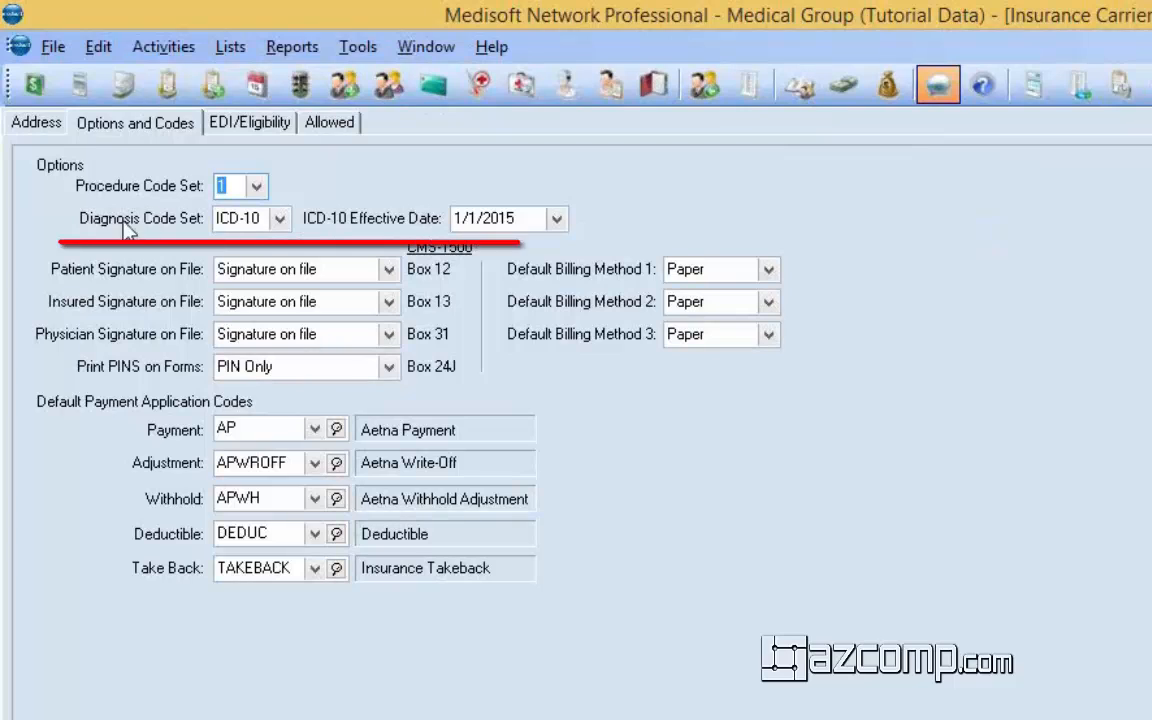
- Review the Diagnosis Code Set choices for the insurance carrier and close its record
{"action": "left_click", "coordinate": [278, 220]}
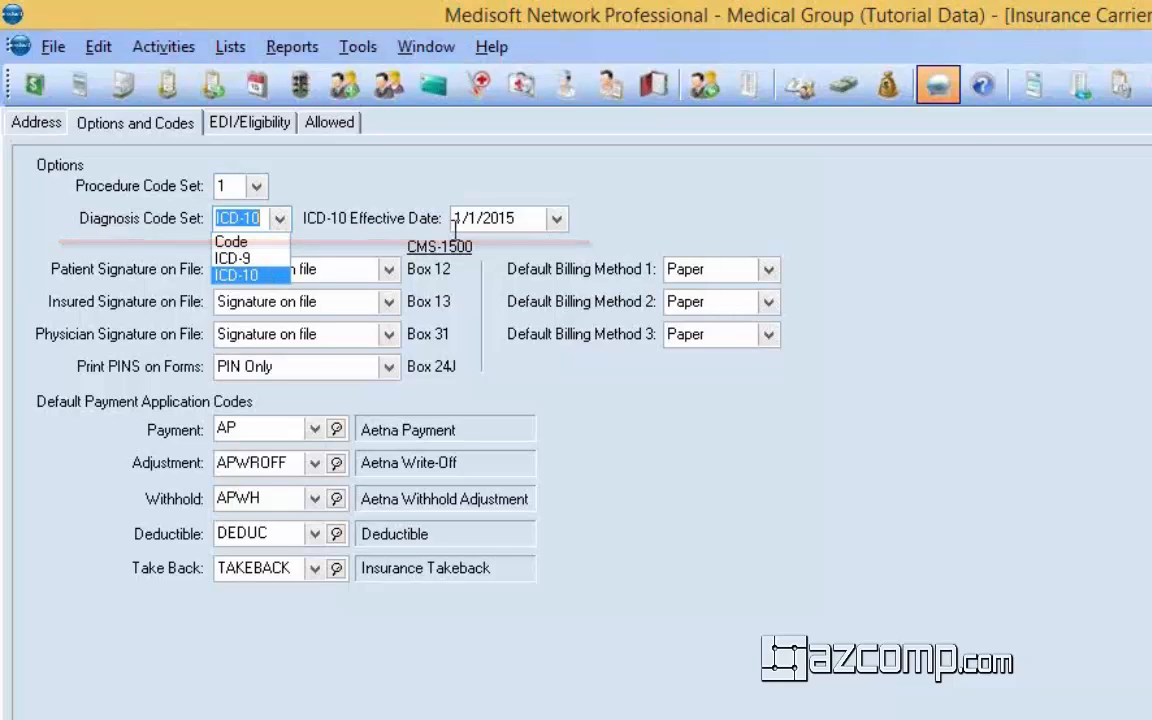
{"action": "left_click", "coordinate": [440, 194]}
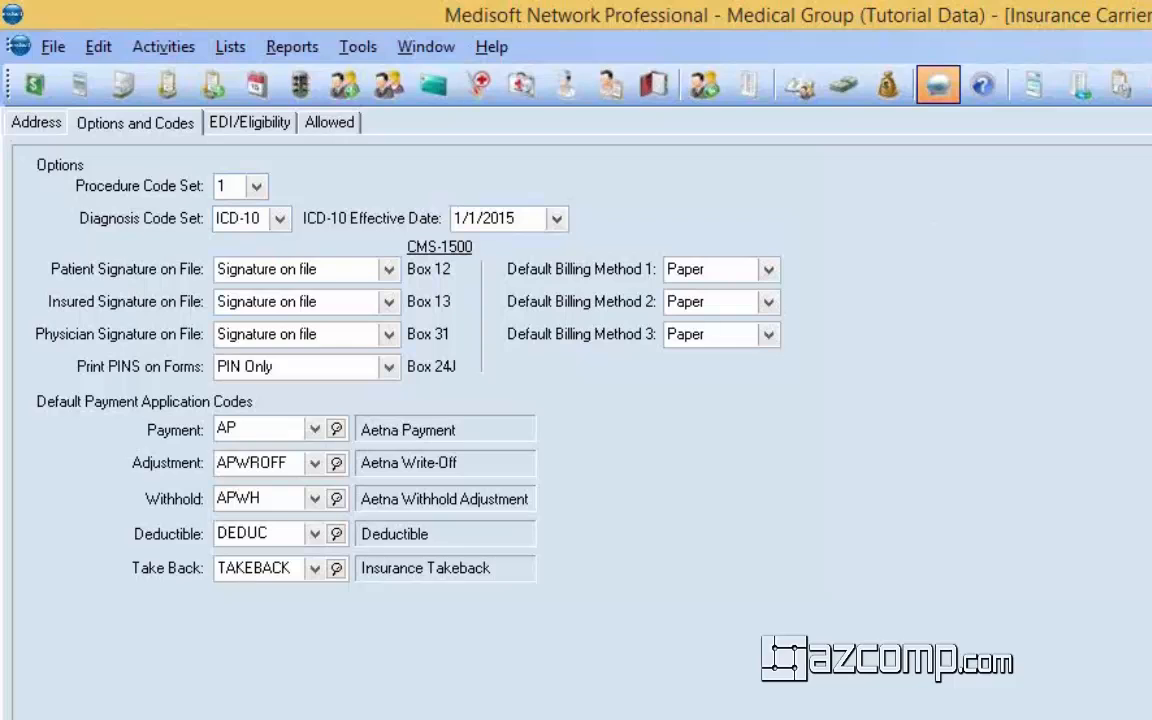
{"action": "key", "text": "Escape"}
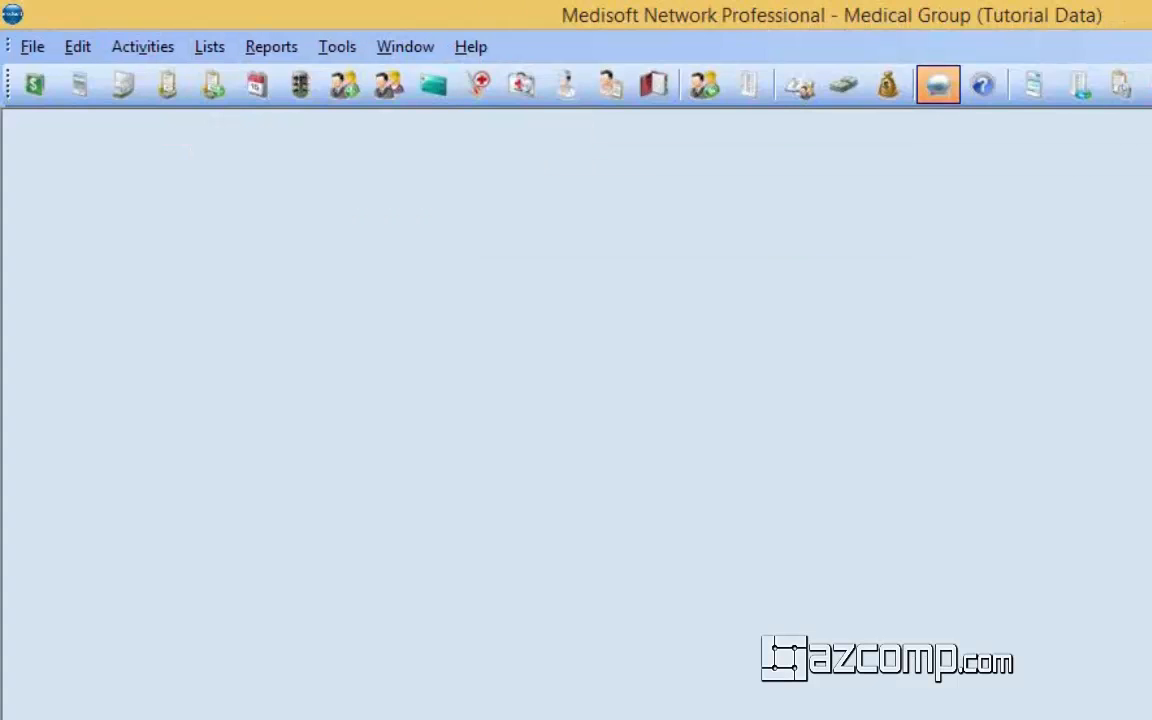
- Open the Set ICD Version tool and enable the Code Set update with ICD-10 as the default for claims
{"action": "left_click", "coordinate": [340, 50]}
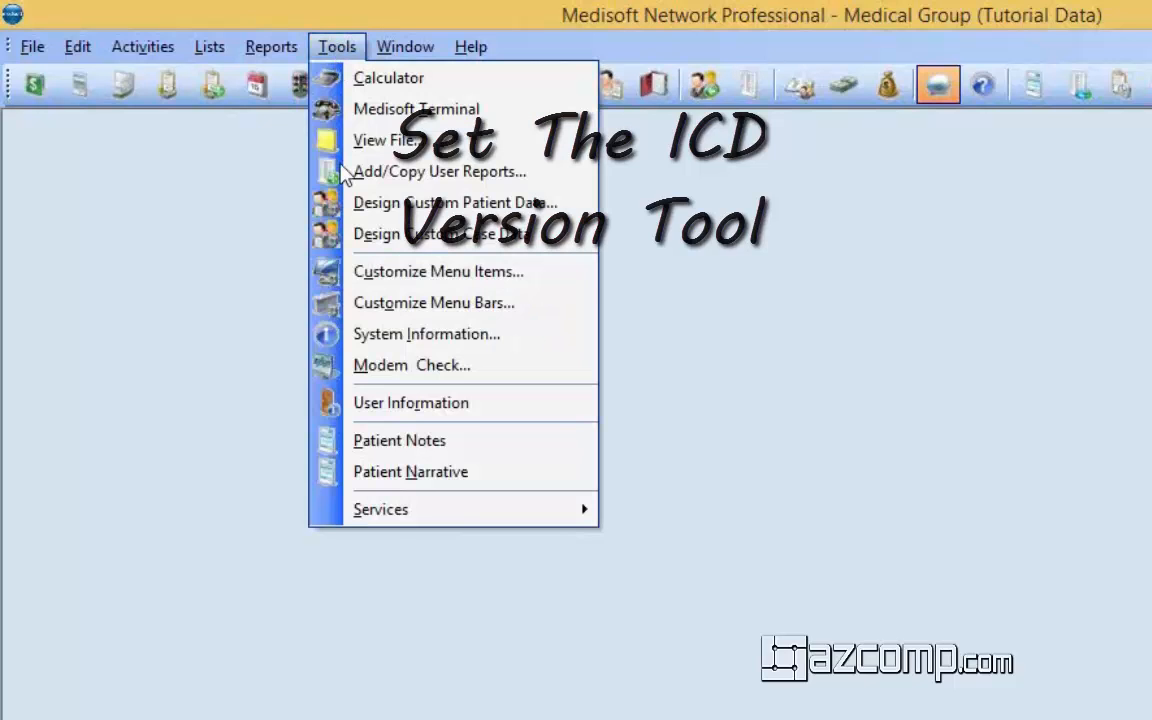
{"action": "mouse_move", "coordinate": [390, 528]}
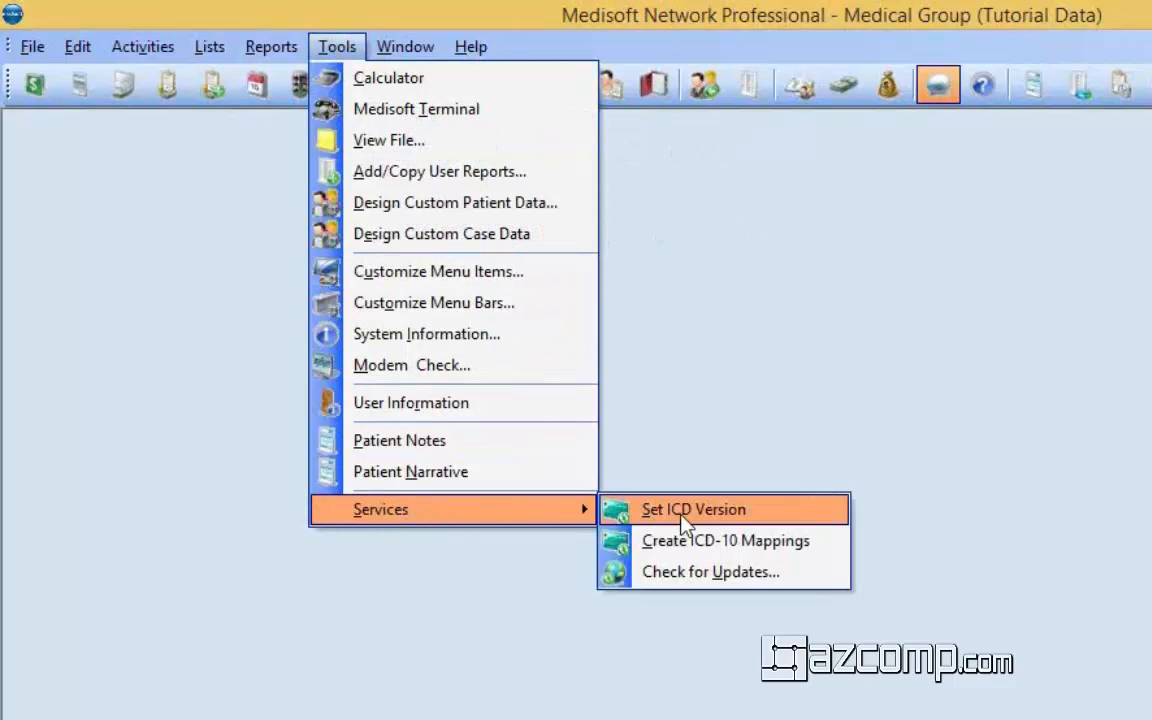
{"action": "left_click", "coordinate": [760, 518]}
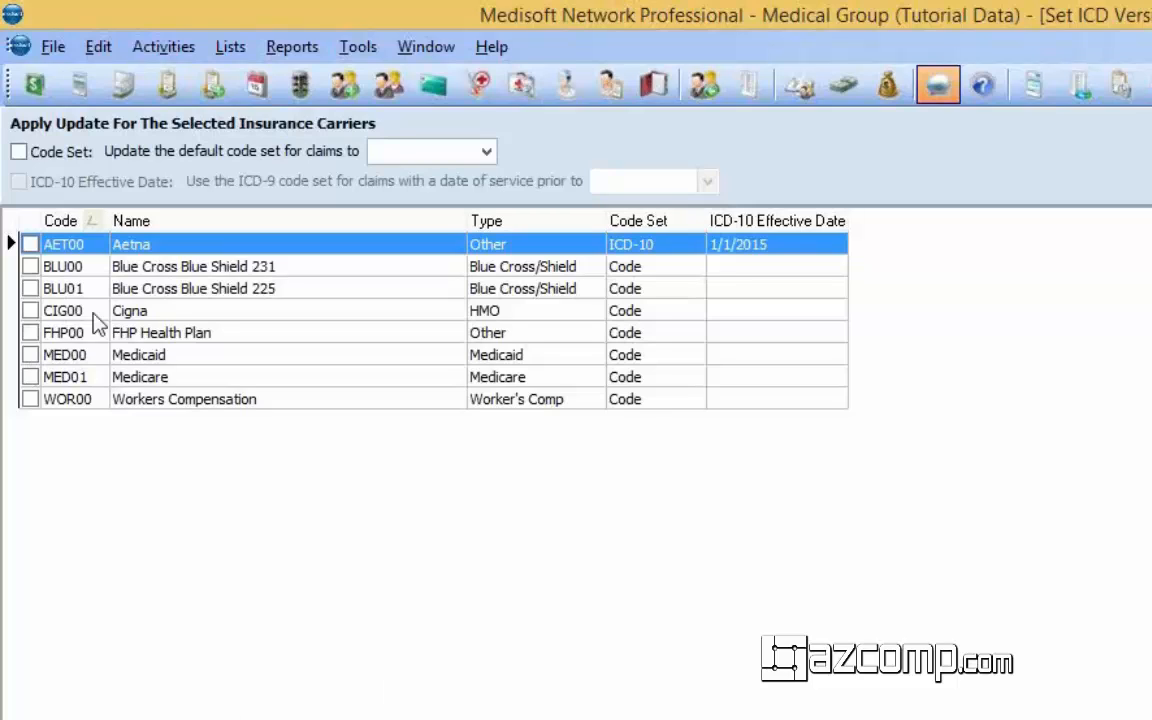
{"action": "left_click", "coordinate": [19, 152]}
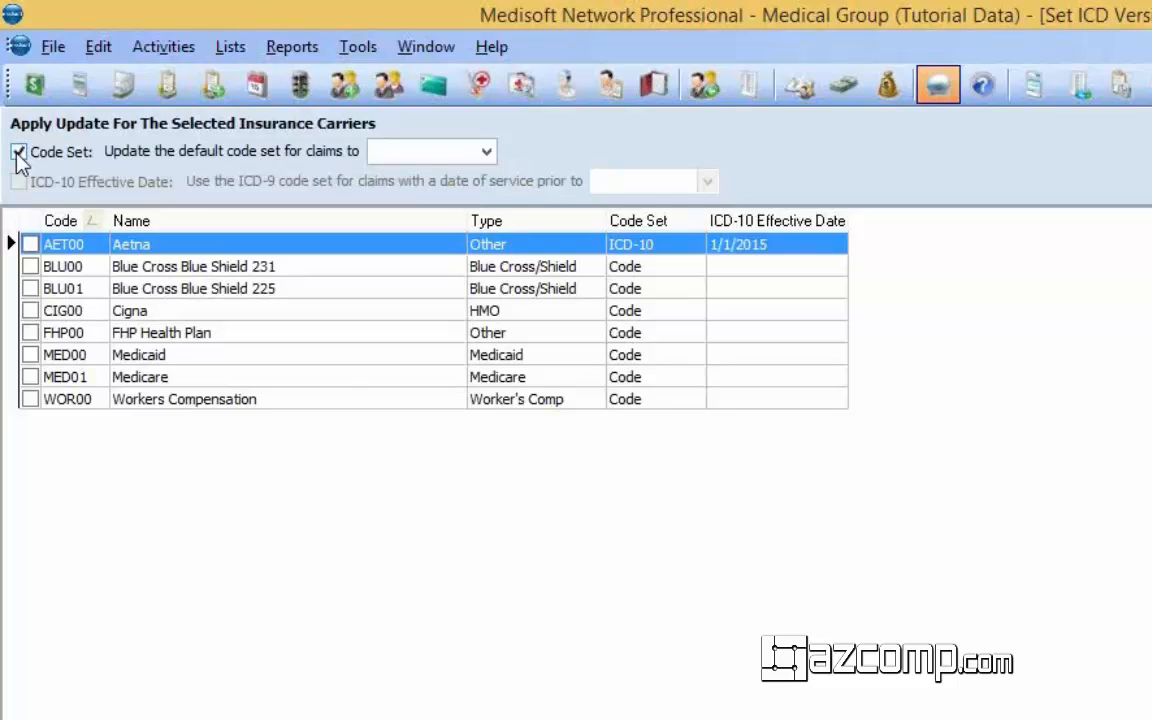
{"action": "left_click", "coordinate": [486, 152]}
{"action": "left_click", "coordinate": [418, 194]}
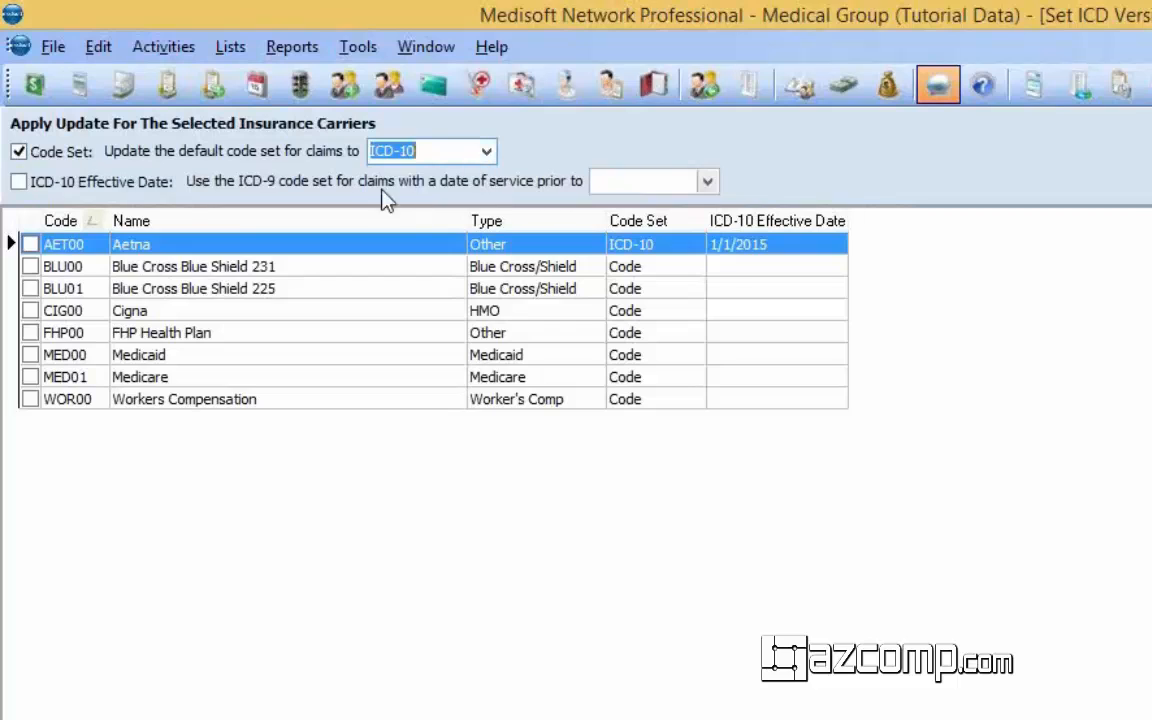
- Enable the ICD-10 Effective Date update and set the date to 10/1/2015
{"action": "left_click", "coordinate": [20, 182]}
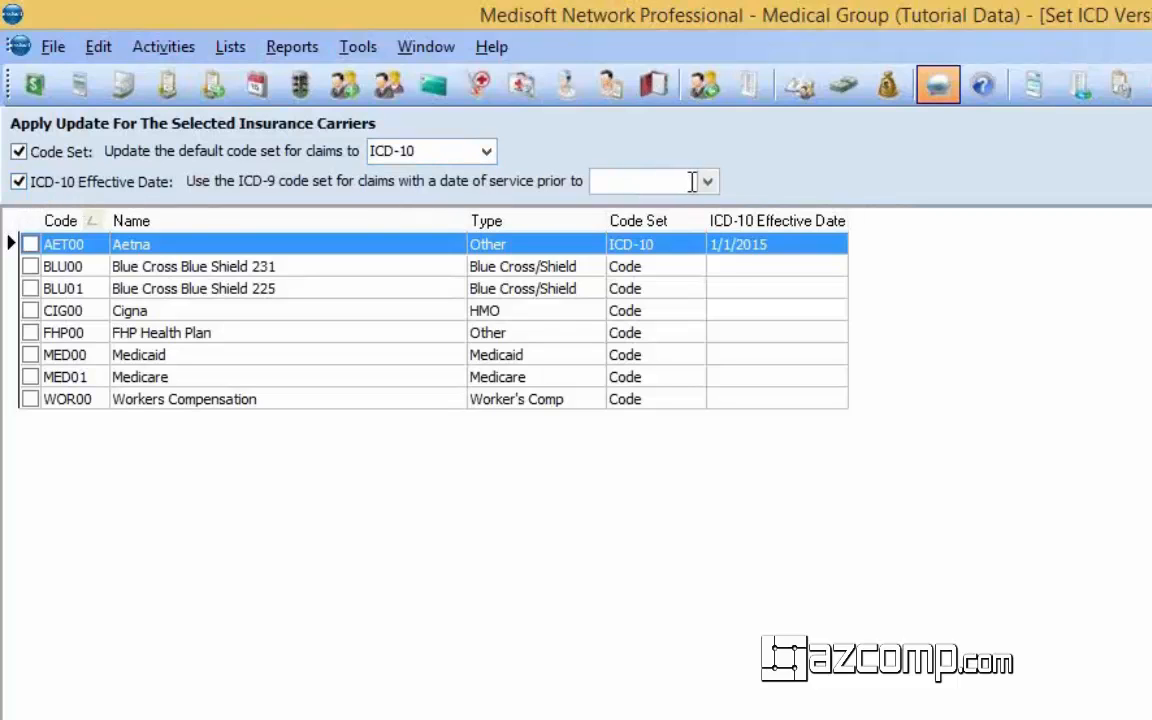
{"action": "left_click", "coordinate": [704, 183]}
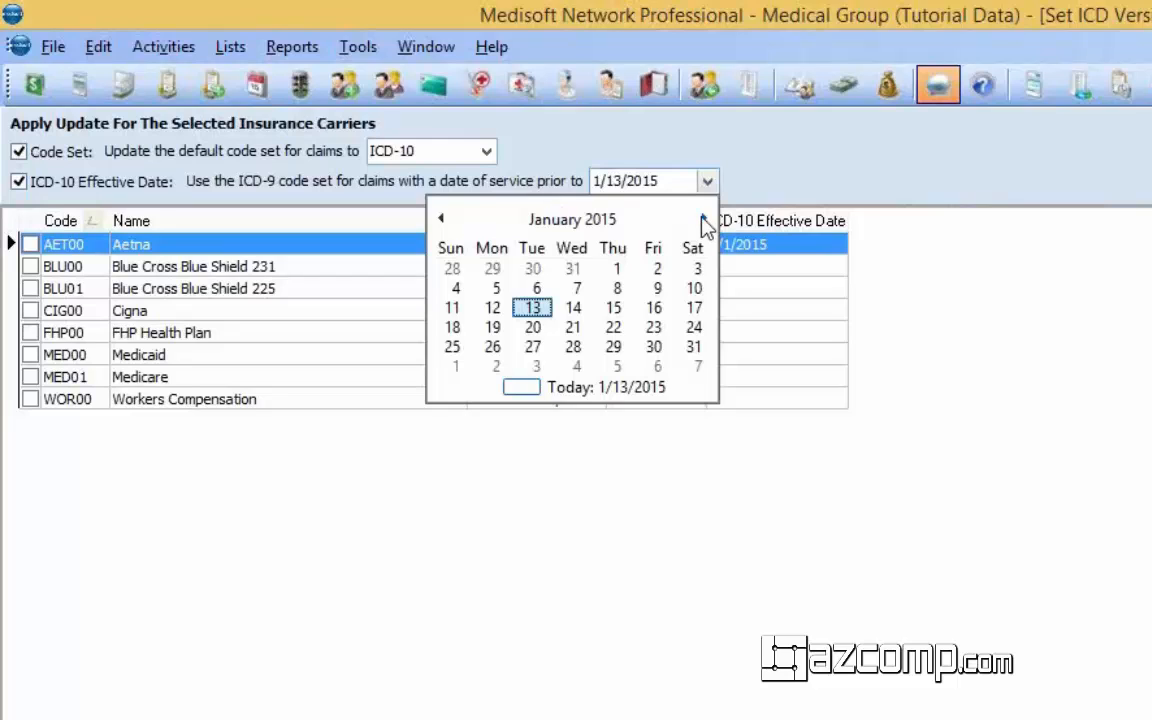
{"action": "left_click", "coordinate": [548, 403]}
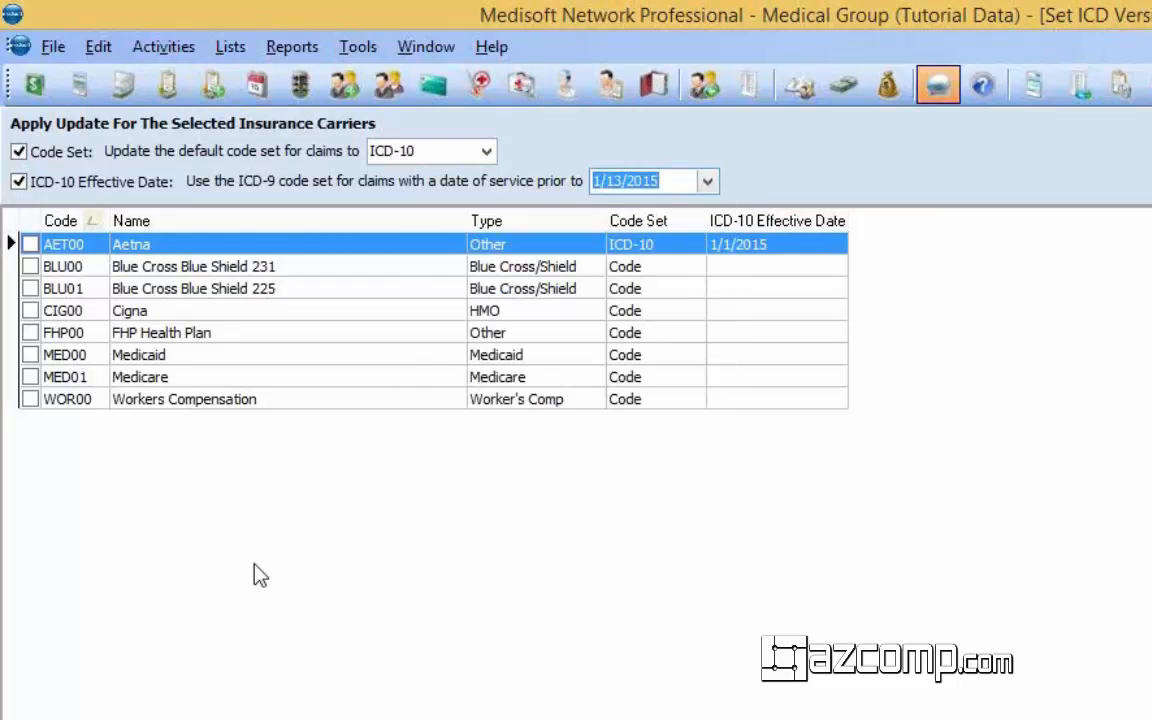
{"action": "type", "text": "10/1"}
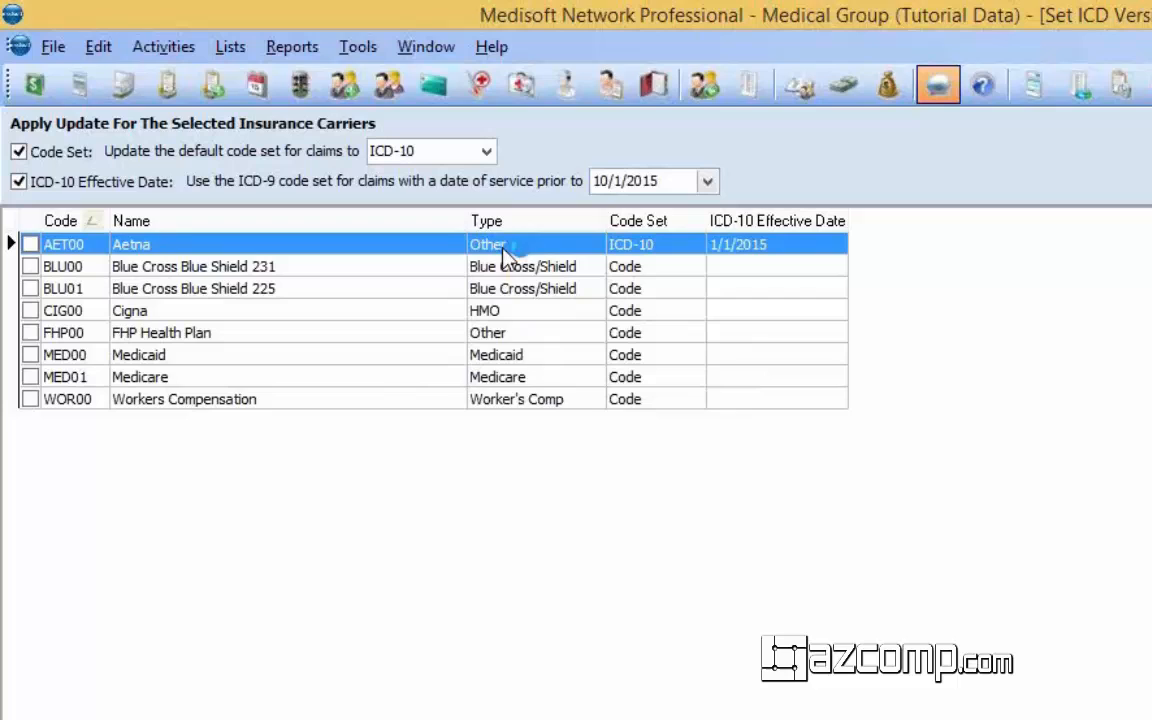
- Sort the carriers by type in descending order and apply the ICD-10 update to all except Workers Compensation and Aetna
{"action": "left_click", "coordinate": [500, 222]}
{"action": "left_click", "coordinate": [502, 223]}
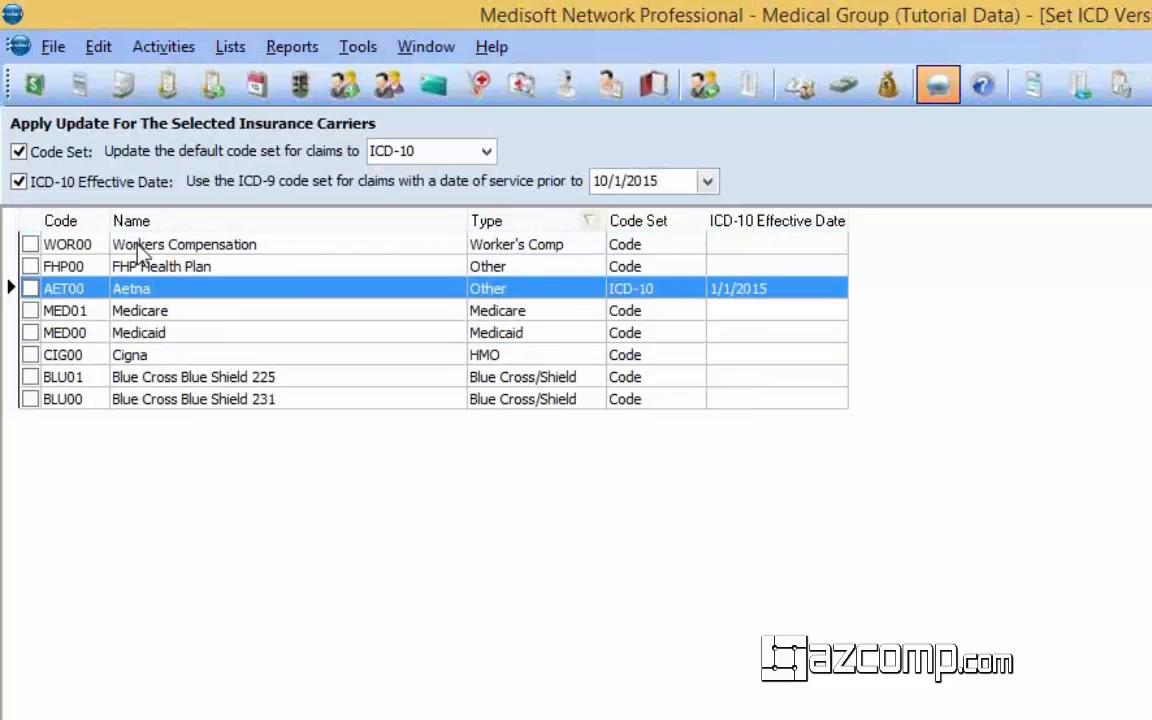
{"action": "left_click", "coordinate": [40, 717]}
{"action": "left_click", "coordinate": [32, 246]}
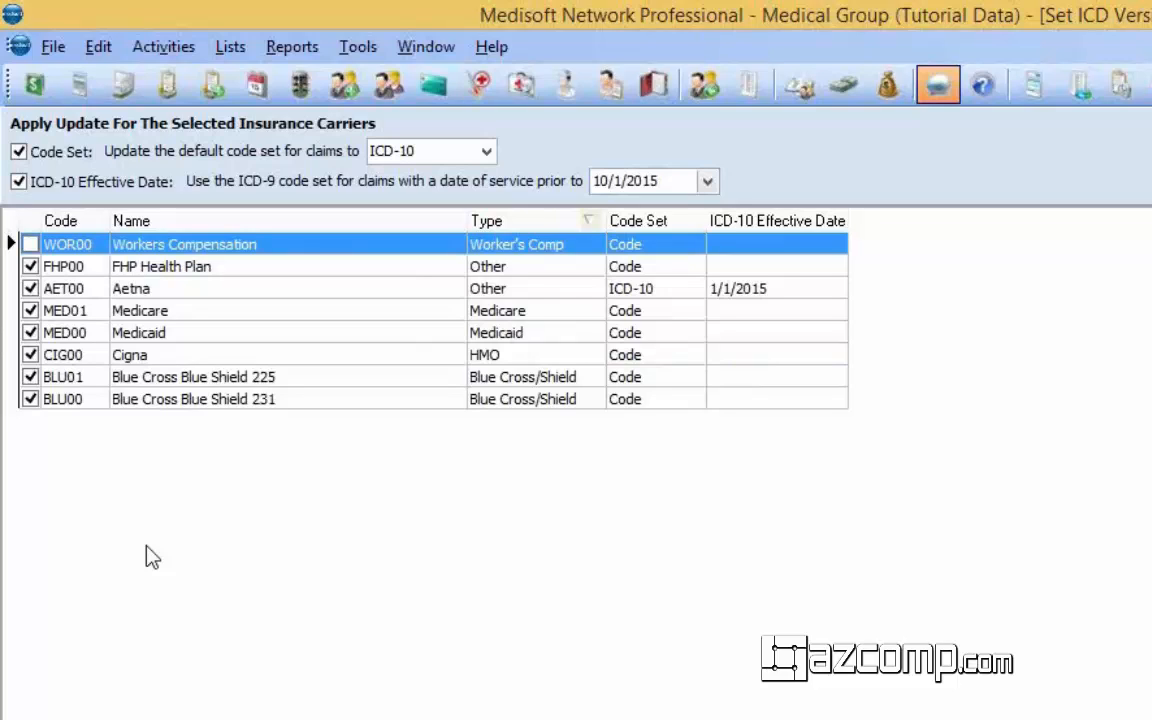
{"action": "left_click", "coordinate": [31, 288]}
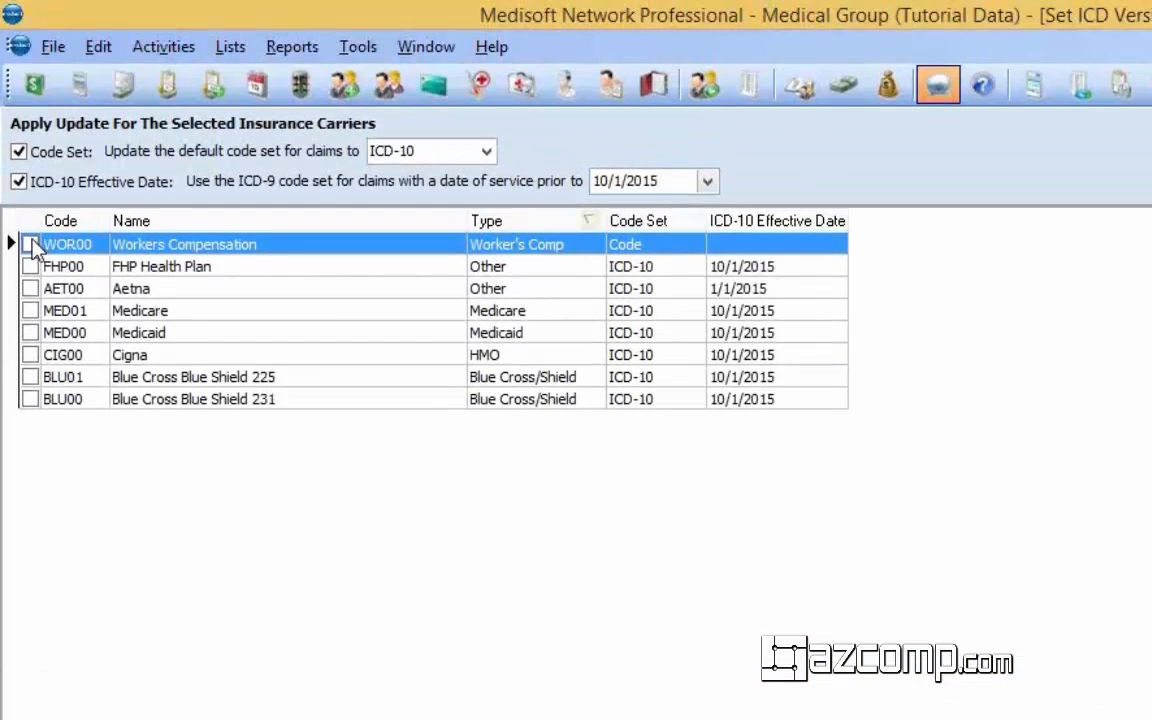
- Update only the Workers Compensation carrier's default code set to ICD-9 and close the Set ICD Version tool
{"action": "left_click", "coordinate": [31, 244]}
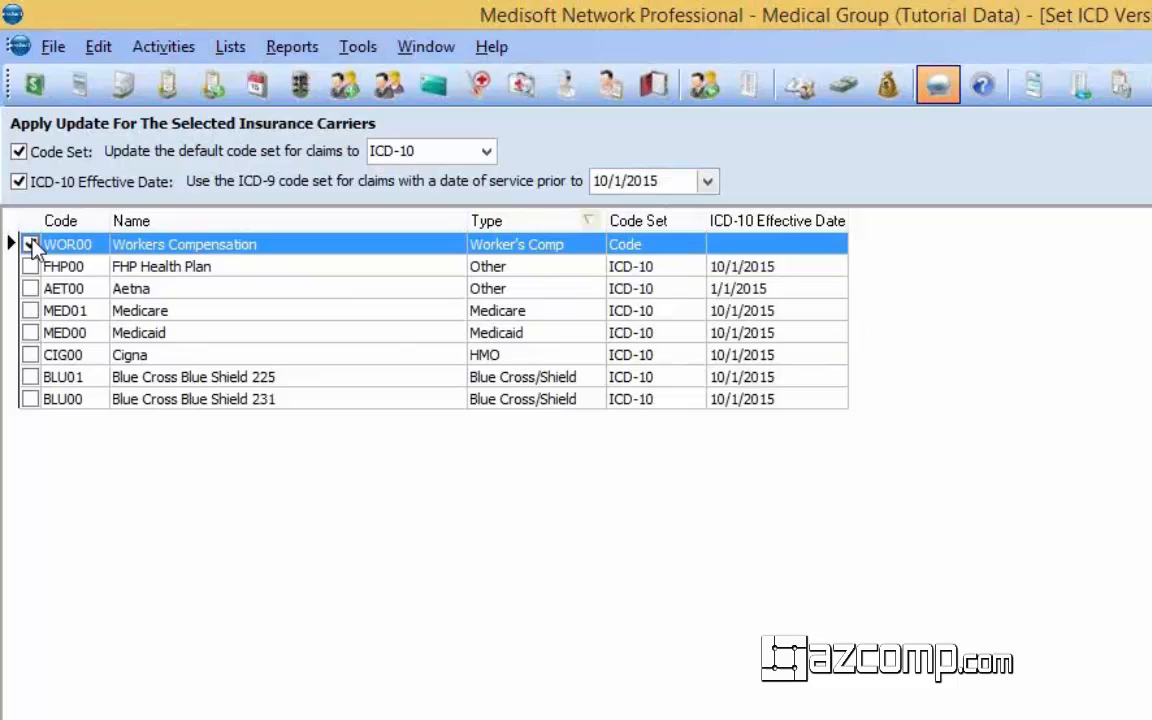
{"action": "left_click", "coordinate": [487, 152]}
{"action": "left_click", "coordinate": [390, 175]}
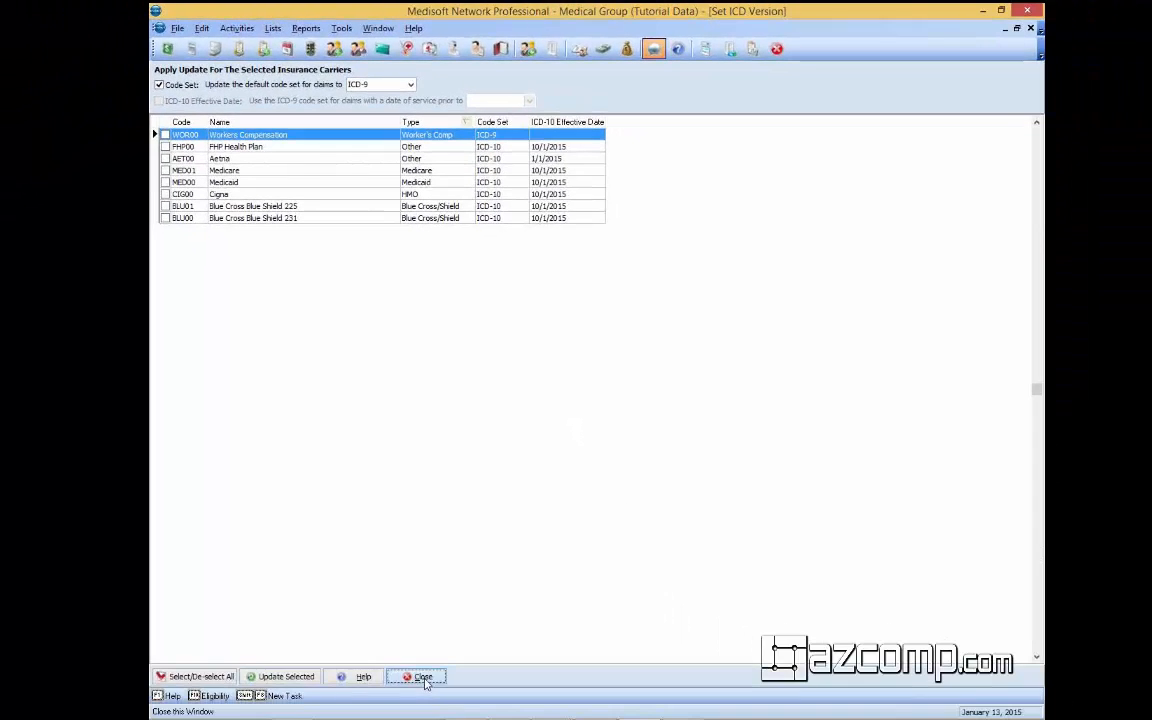
{"action": "left_click", "coordinate": [422, 677]}
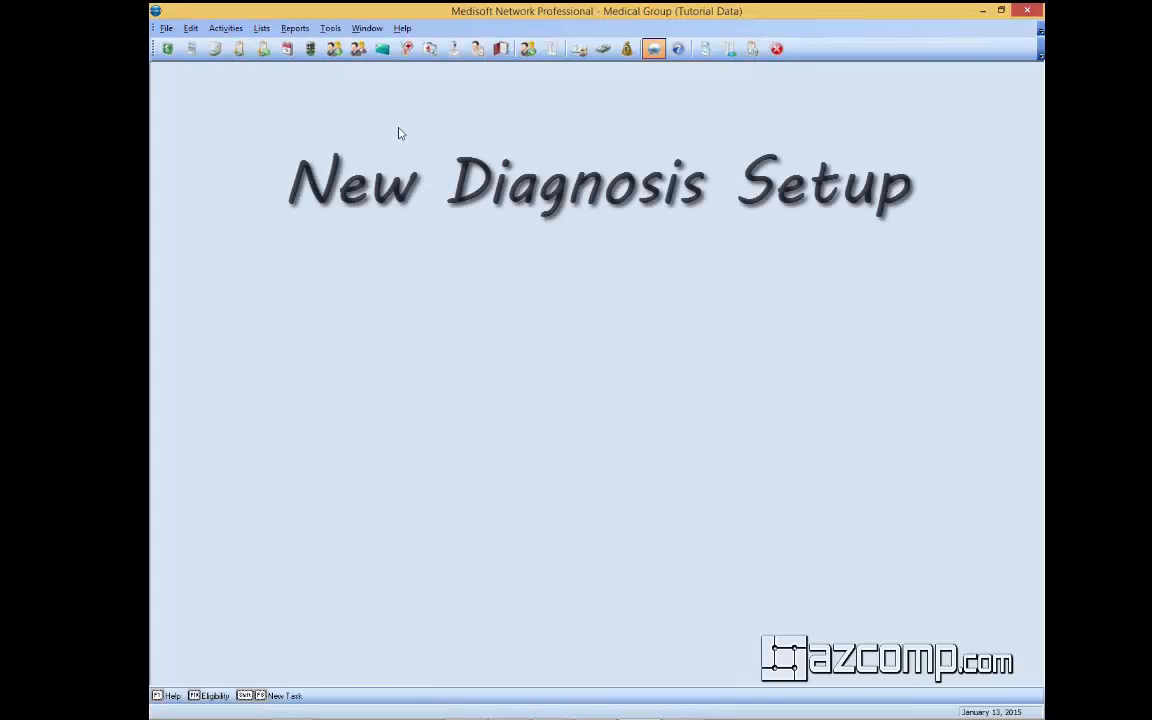
- Create a new entry in the diagnosis list with code R11.2 and description "Nausea w/vomiting"
{"action": "left_click", "coordinate": [430, 49]}
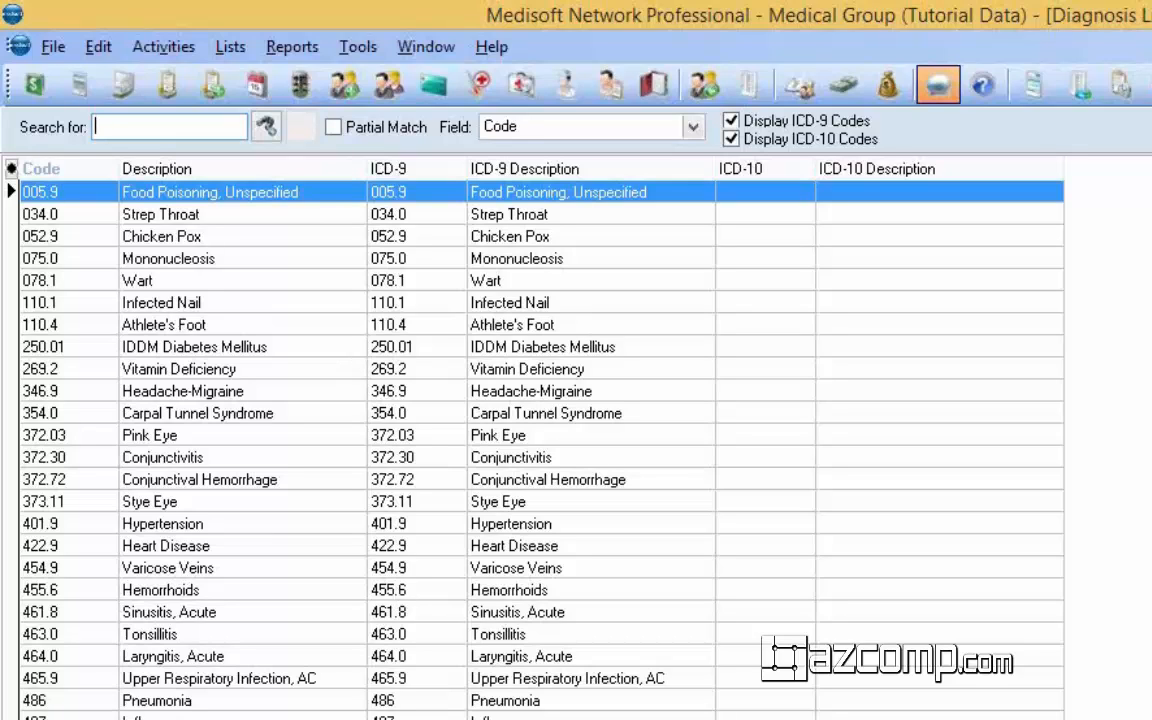
{"action": "key", "text": "F8"}
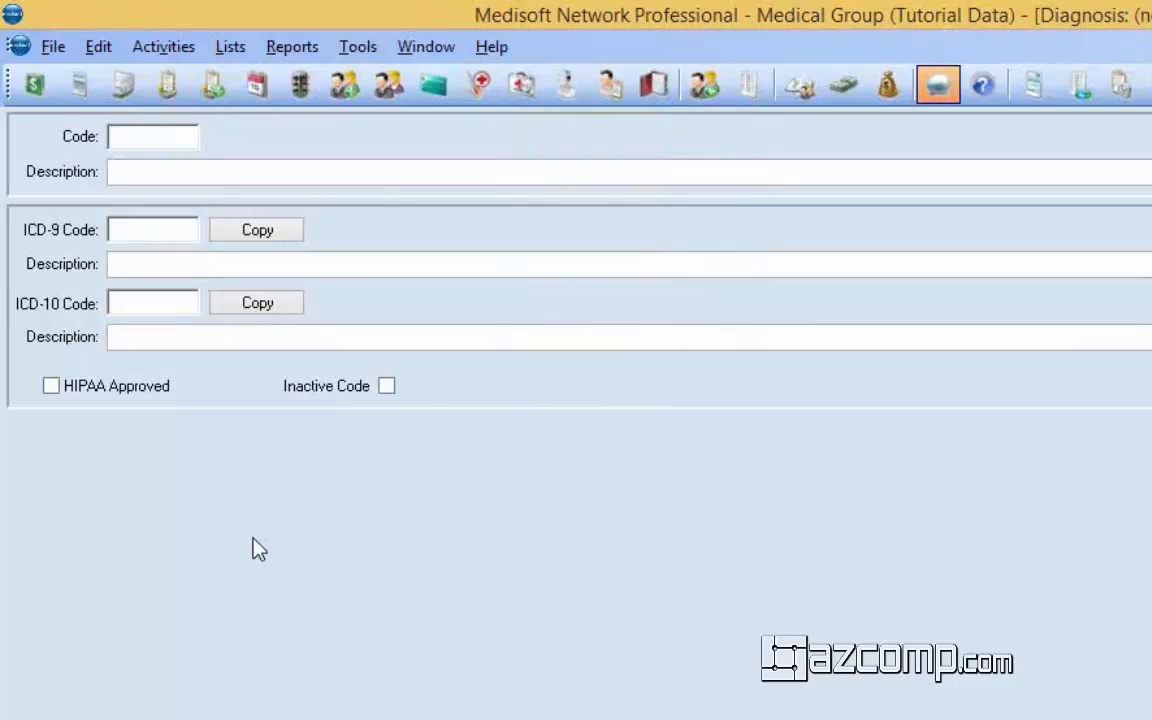
{"action": "type", "text": "R11.2"}
{"action": "key", "text": "Tab"}
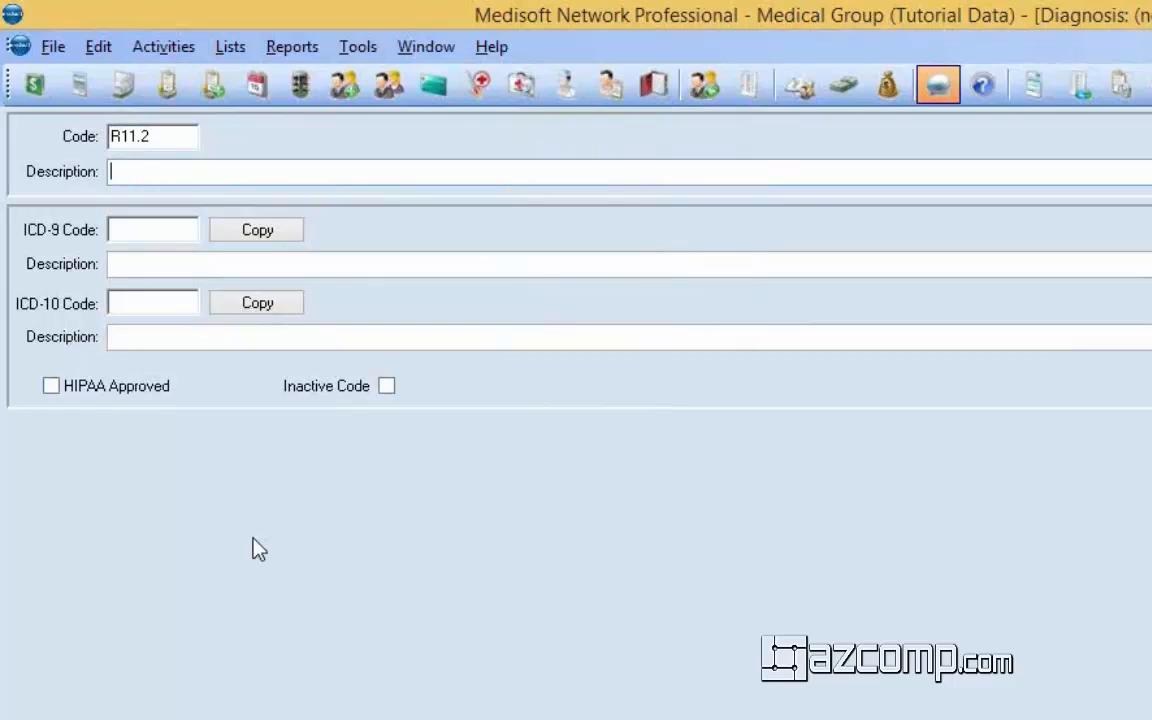
{"action": "type", "text": "Nausea"}
{"action": "type", "text": " w."}
{"action": "type", "text": "vom"}
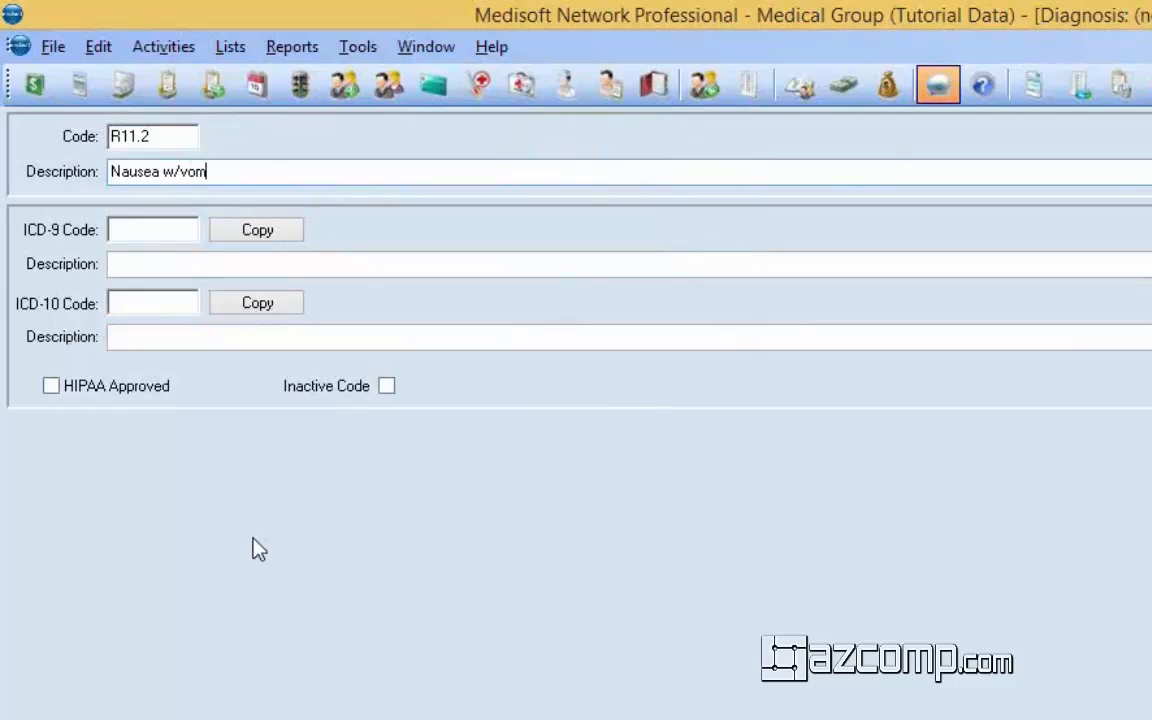
{"action": "type", "text": "iting"}
- Copy the code and description to the ICD-10 and ICD-9 fields, change the ICD-9 code to 787.01, and save the diagnosis
{"action": "left_click", "coordinate": [268, 308]}
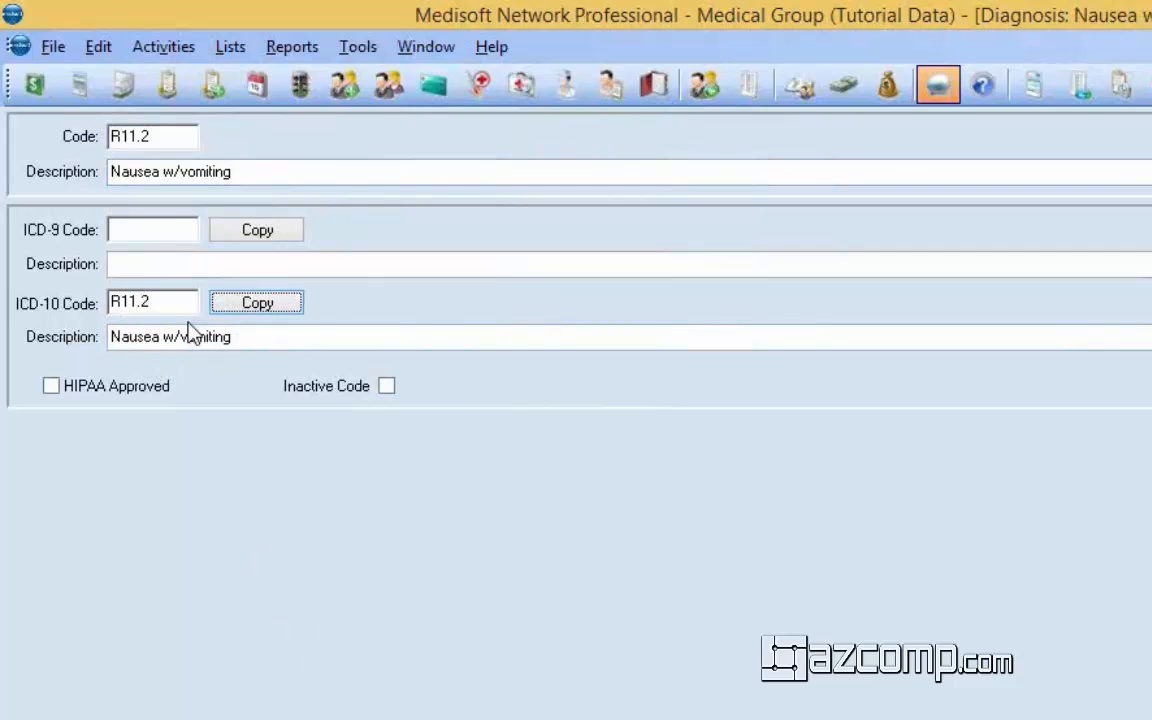
{"action": "left_click", "coordinate": [244, 232]}
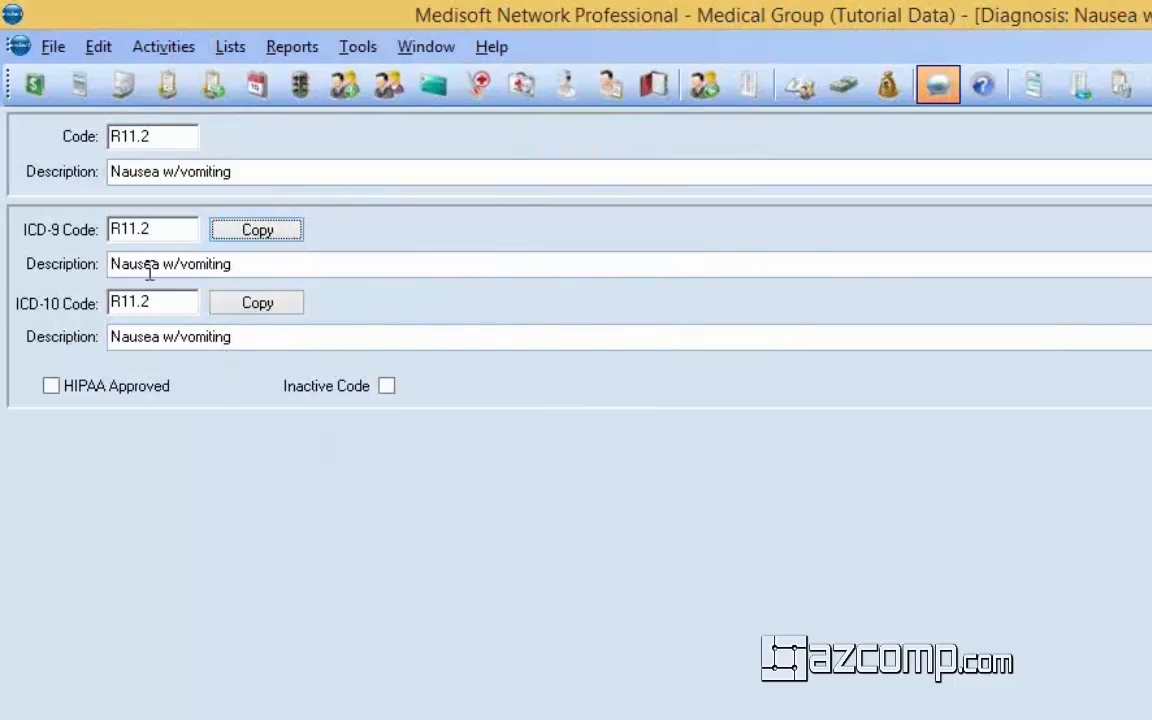
{"action": "left_click_drag", "start_coordinate": [160, 230], "coordinate": [88, 236]}
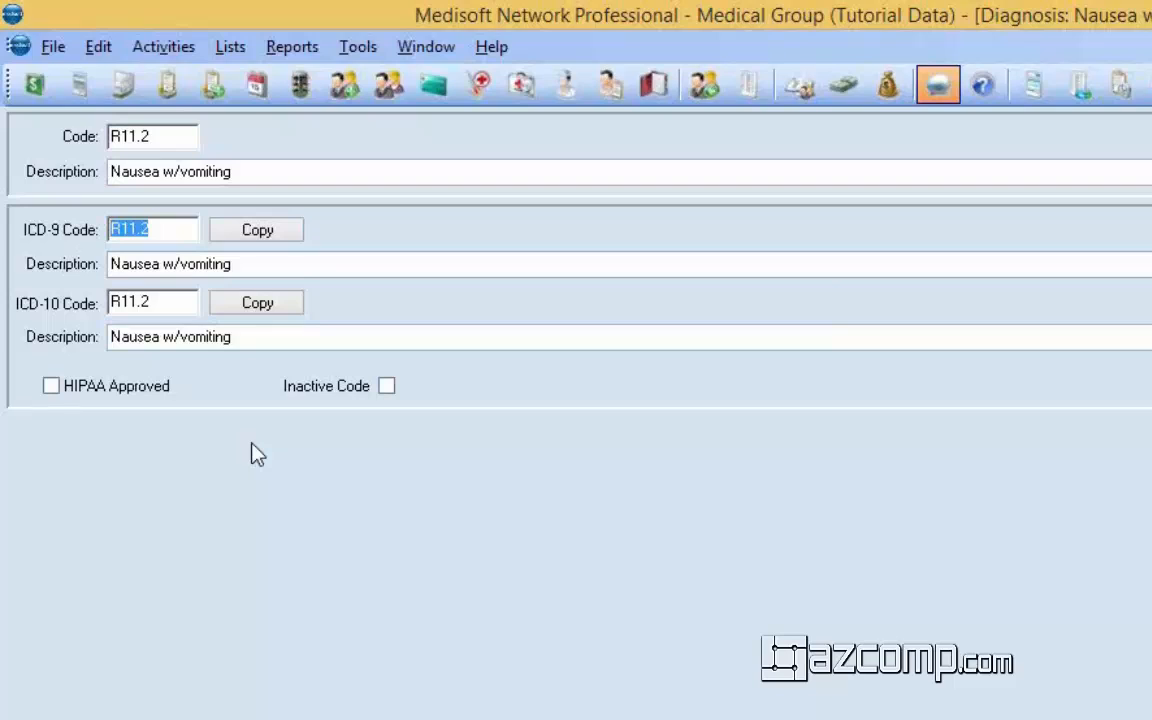
{"action": "key", "text": "Delete"}
{"action": "type", "text": "787.01"}
{"action": "left_click", "coordinate": [157, 135]}
{"action": "key", "text": "F3"}
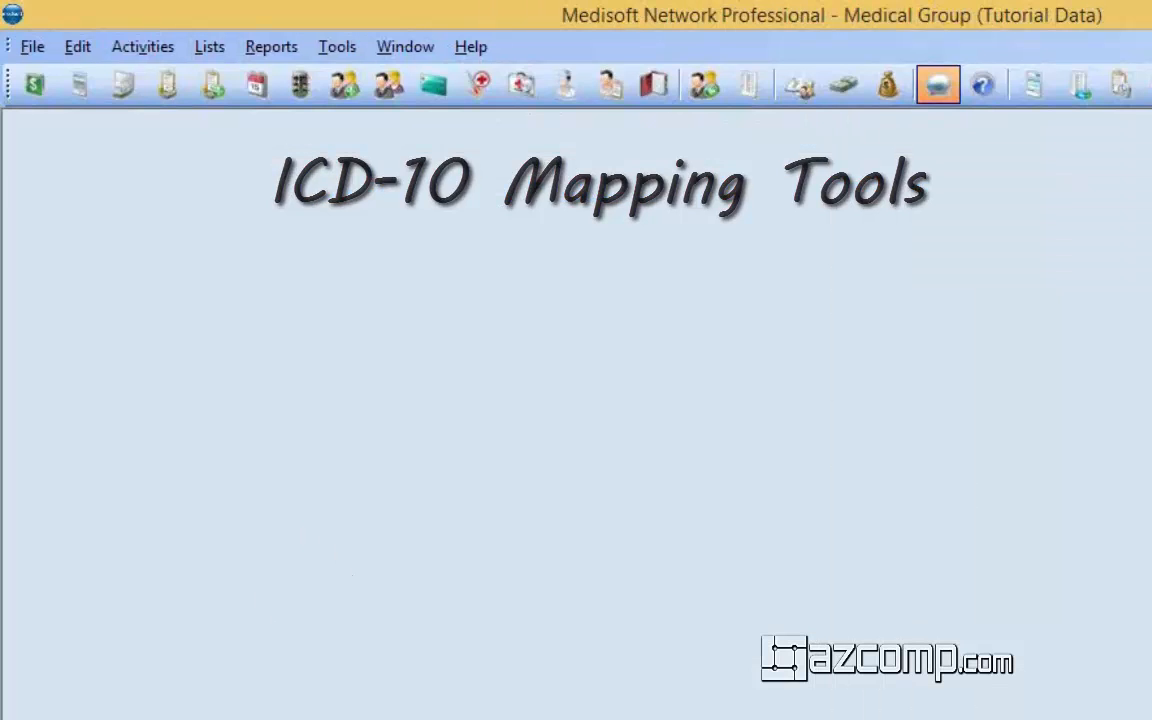
- Open the Create ICD-10 Mappings utility and show the 1:1 mappings
{"action": "left_click", "coordinate": [337, 50]}
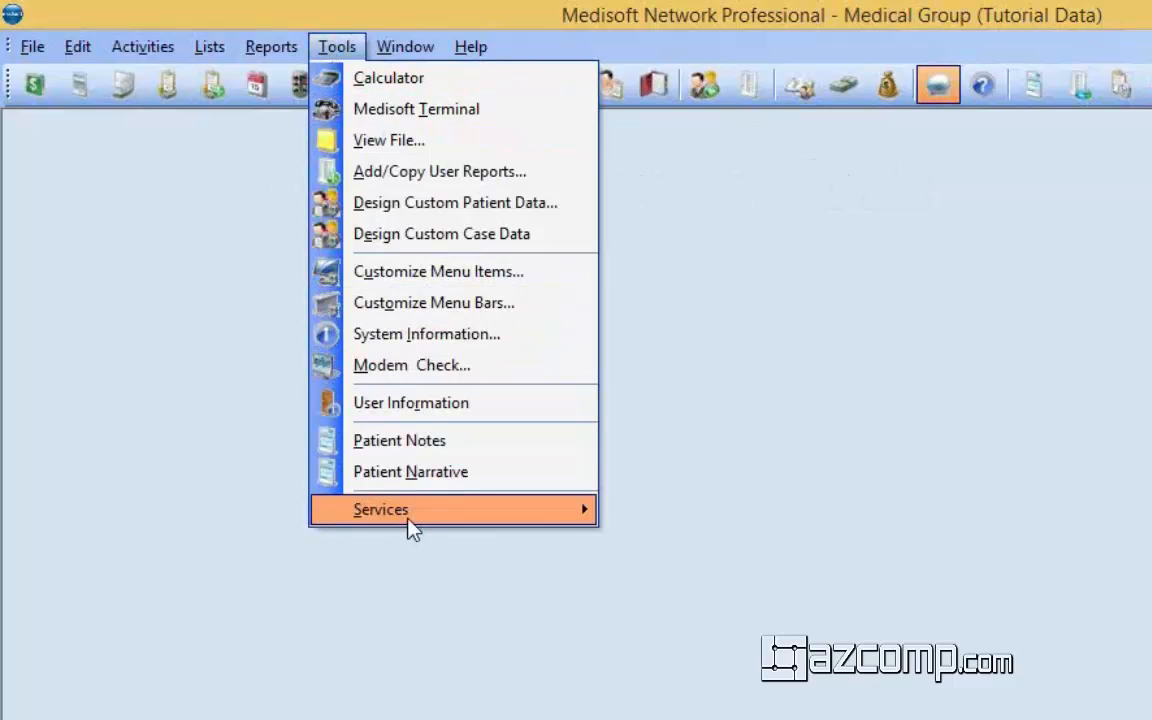
{"action": "mouse_move", "coordinate": [416, 514]}
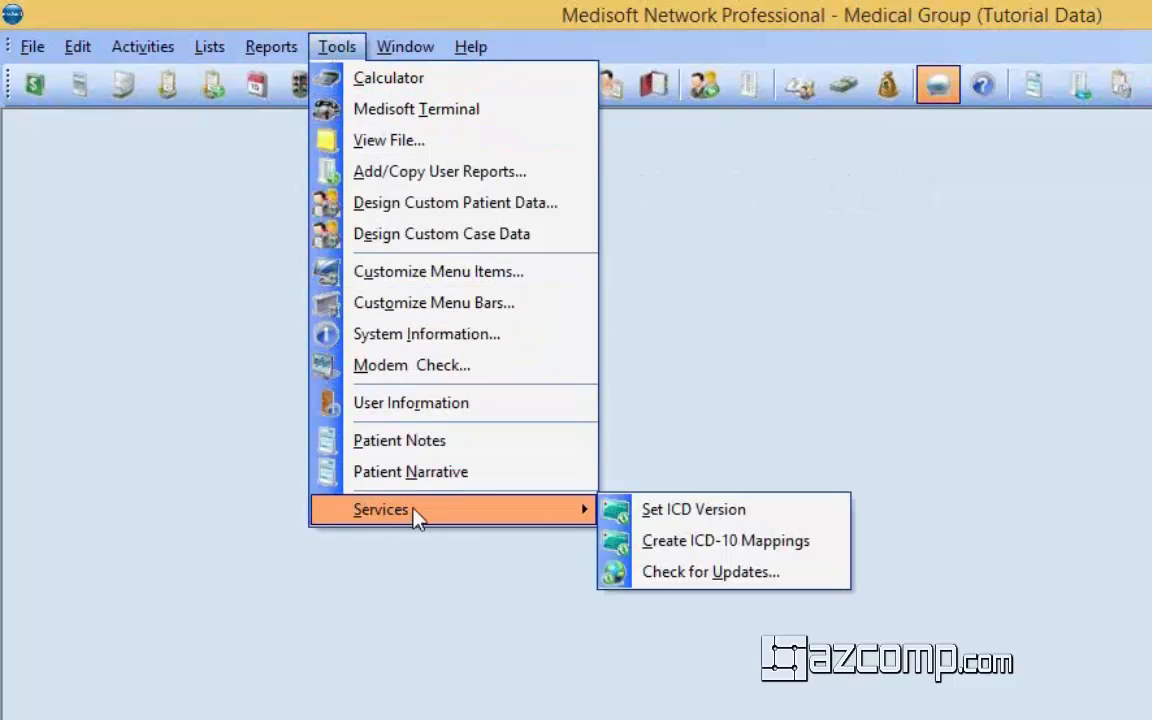
{"action": "left_click", "coordinate": [752, 555]}
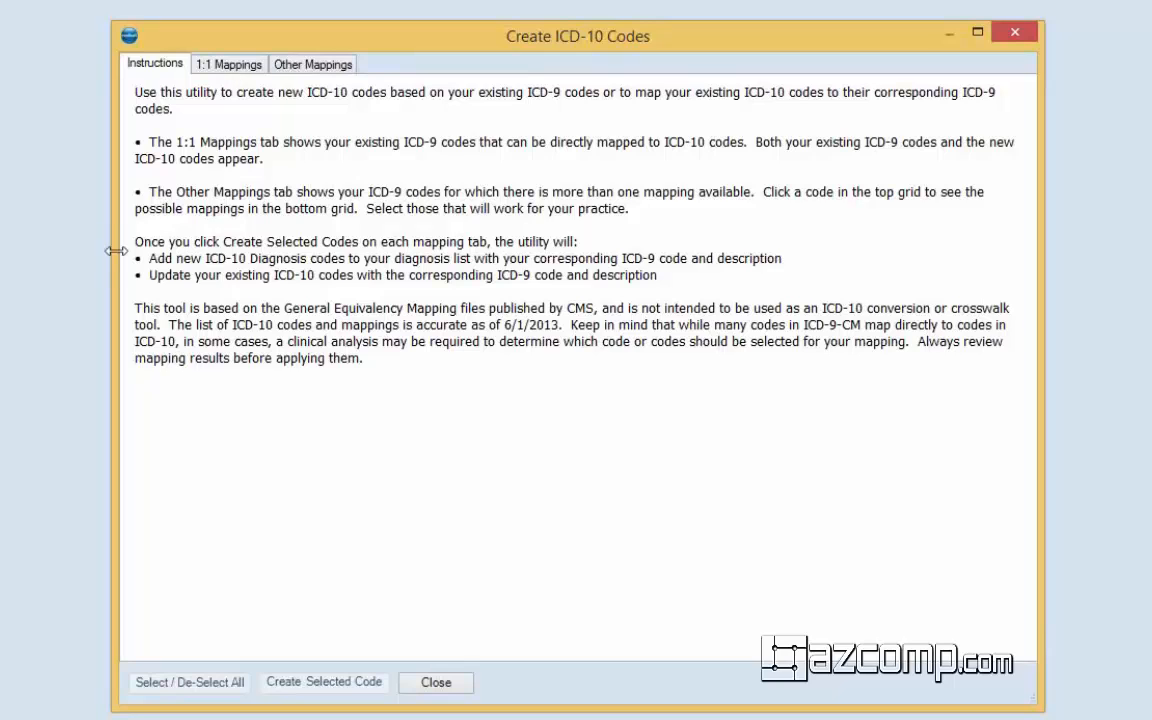
{"action": "left_click", "coordinate": [224, 67]}
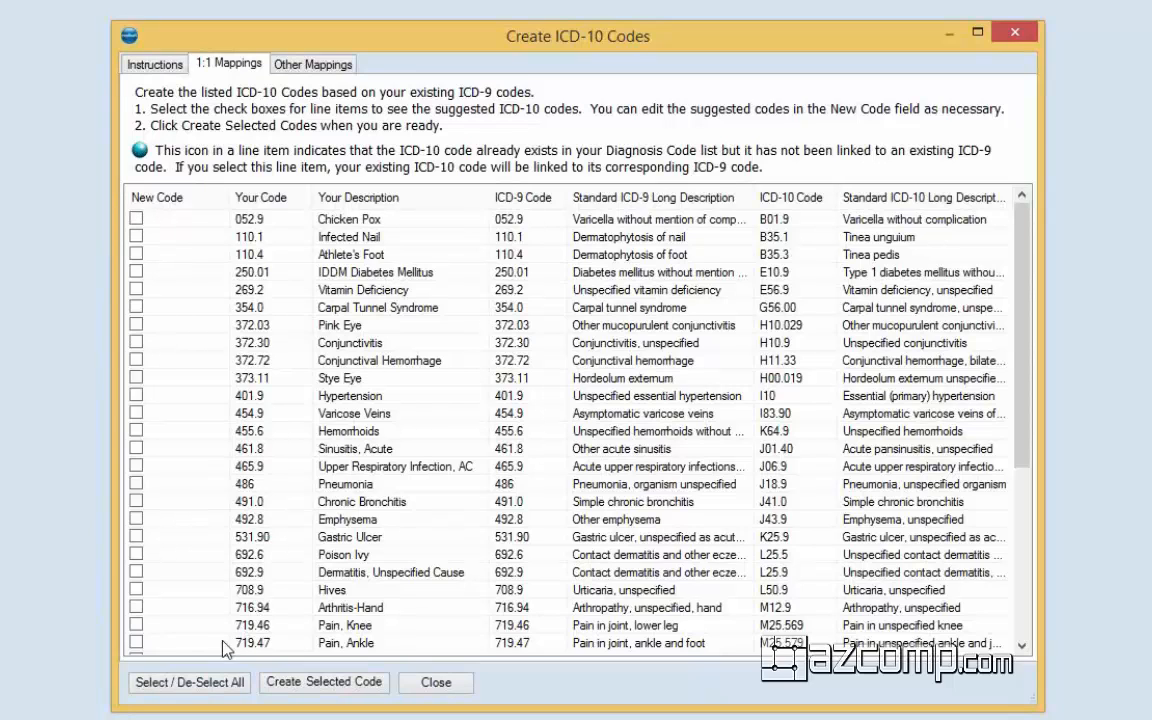
- Create the ICD-10 mapping for only the Chicken Pox code 052.9 and close the utility
{"action": "left_click", "coordinate": [150, 681]}
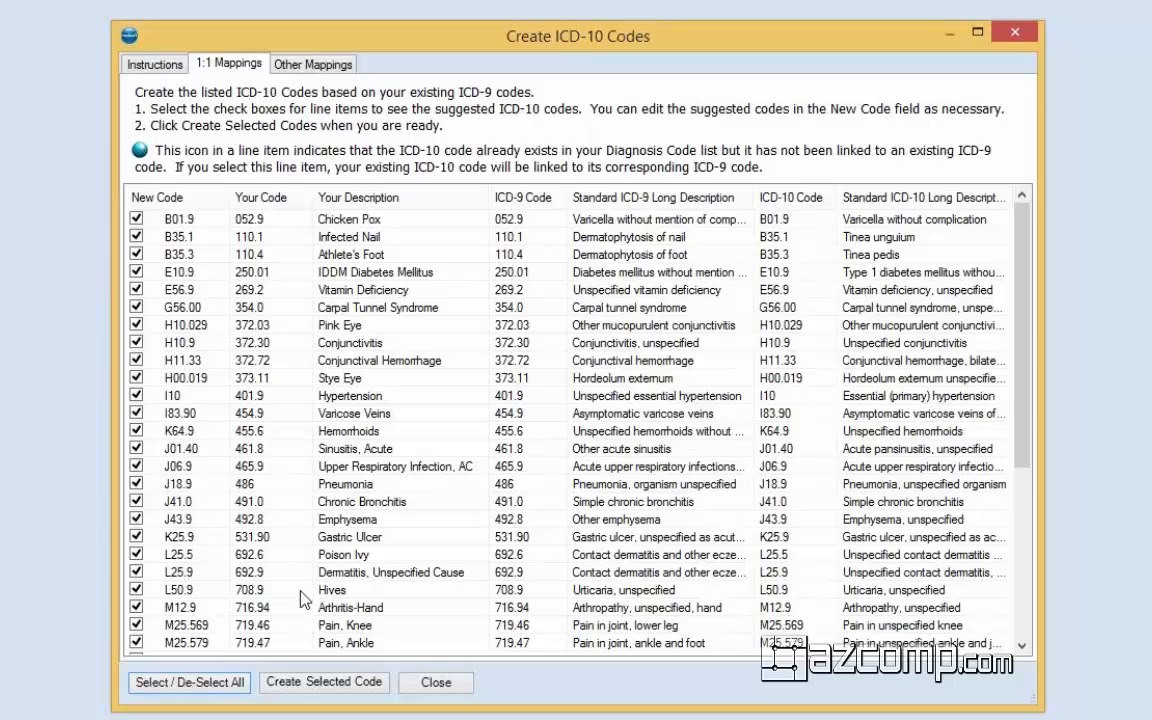
{"action": "left_click", "coordinate": [174, 679]}
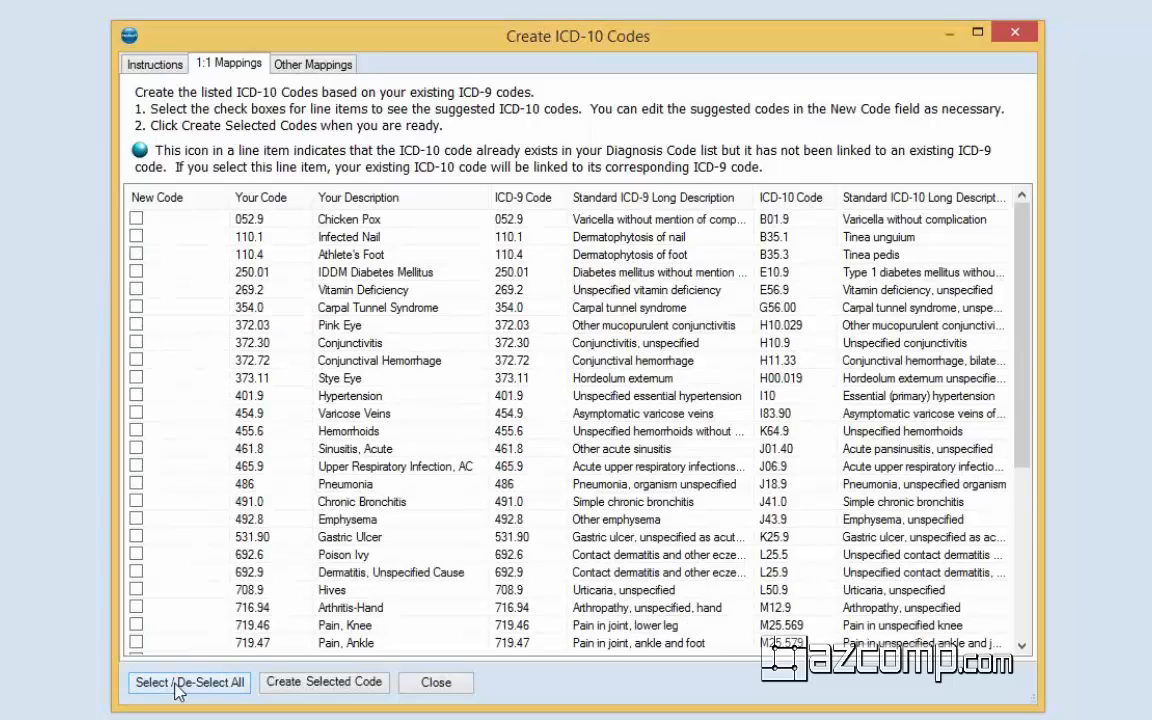
{"action": "left_click", "coordinate": [136, 220]}
{"action": "left_click", "coordinate": [334, 686]}
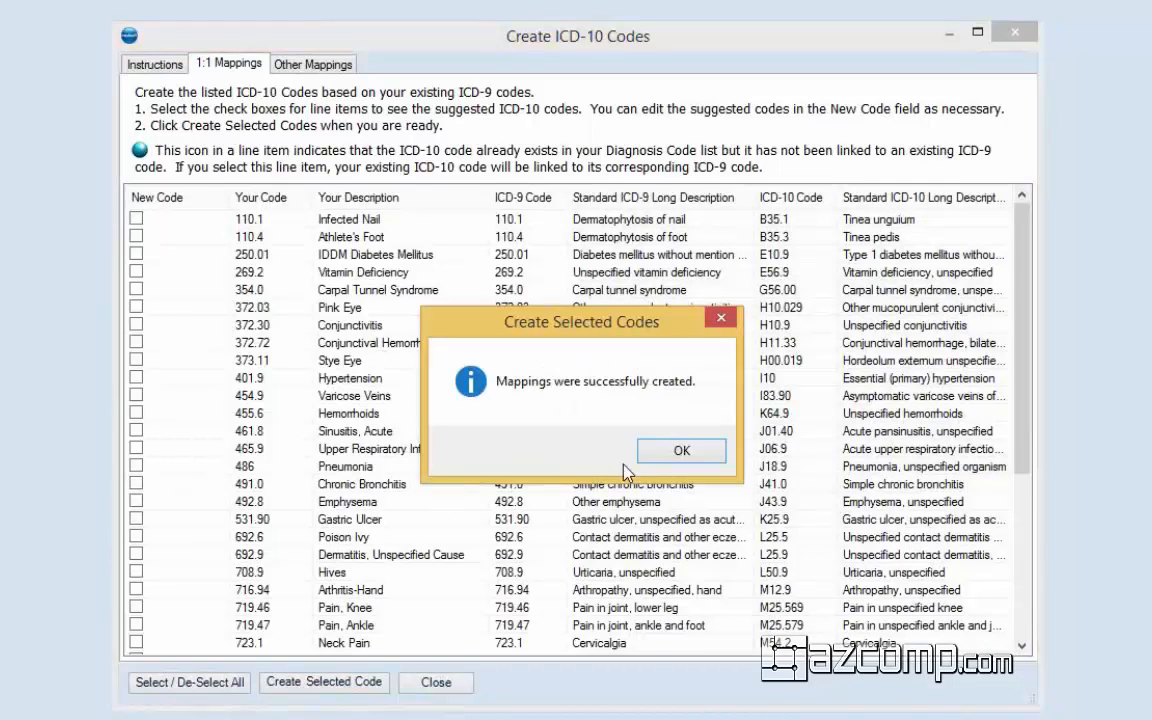
{"action": "left_click", "coordinate": [651, 460]}
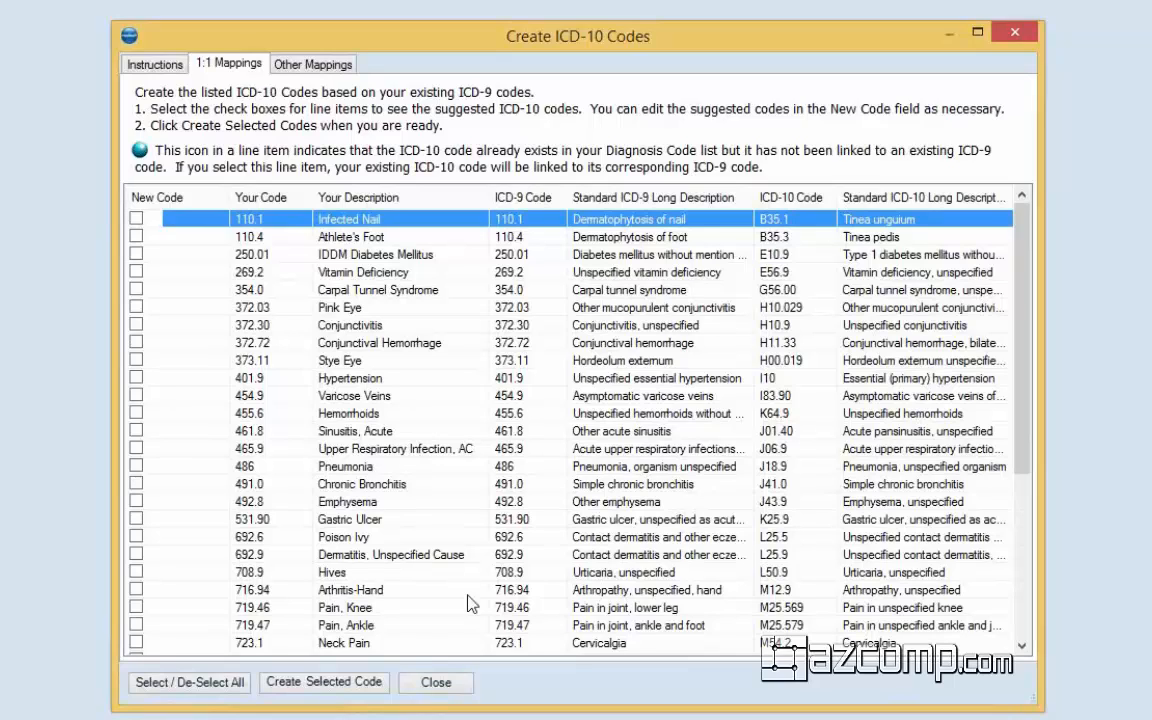
{"action": "left_click", "coordinate": [436, 682]}
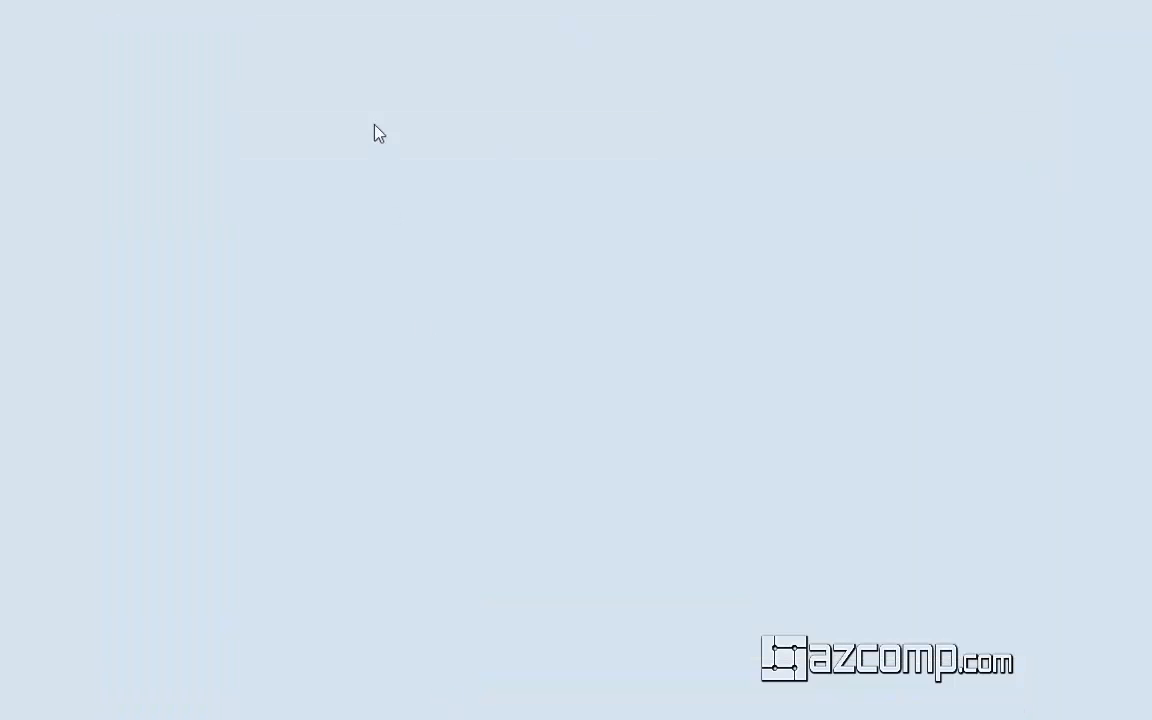
- Open the diagnosis list, display only ICD-10 codes, and view the details of the B01.9 Varicella entry before closing it
{"action": "left_click", "coordinate": [416, 67]}
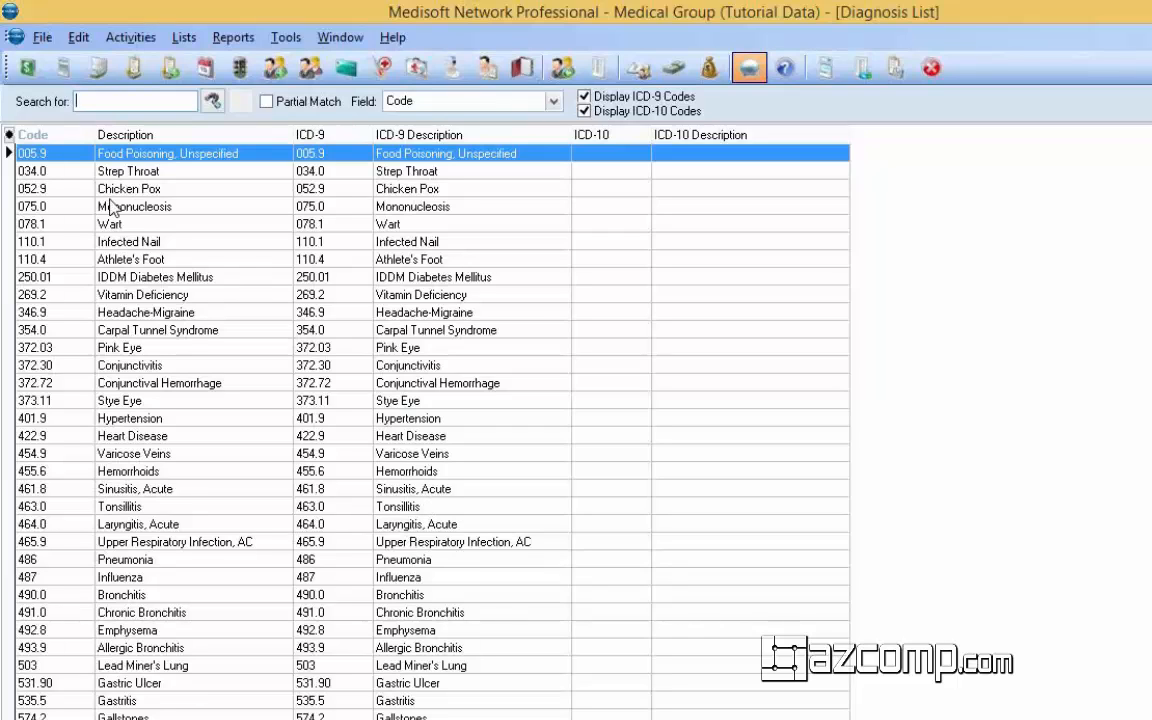
{"action": "left_click", "coordinate": [100, 187]}
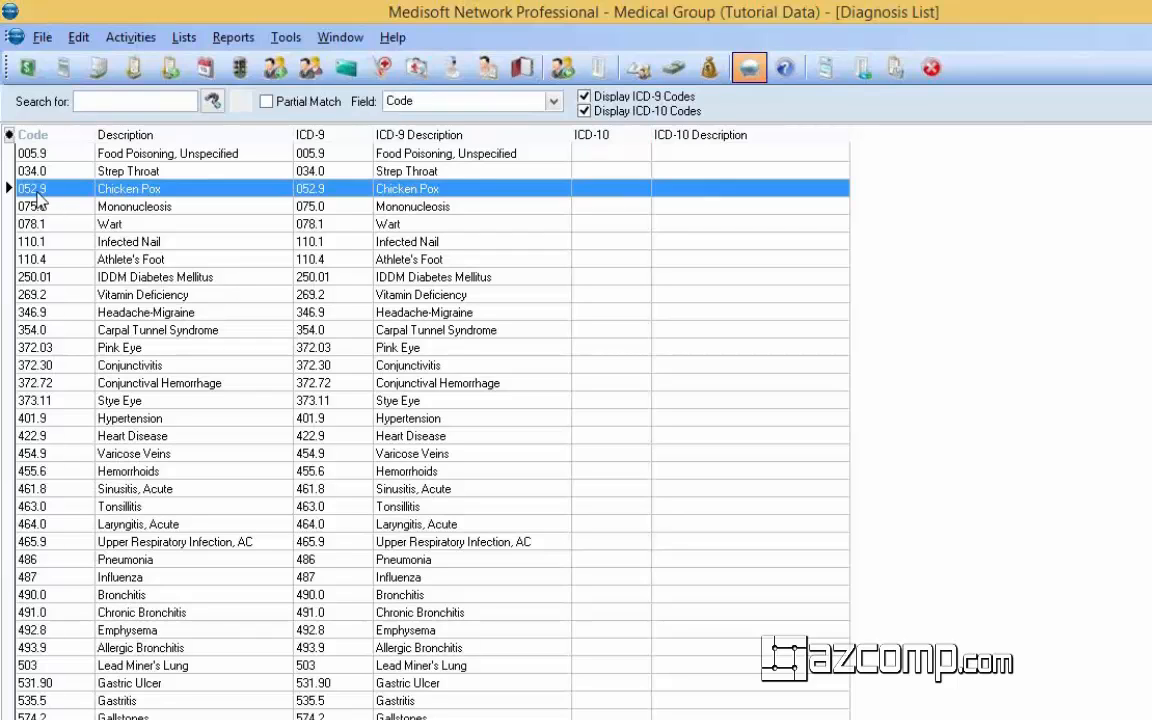
{"action": "left_click", "coordinate": [584, 111]}
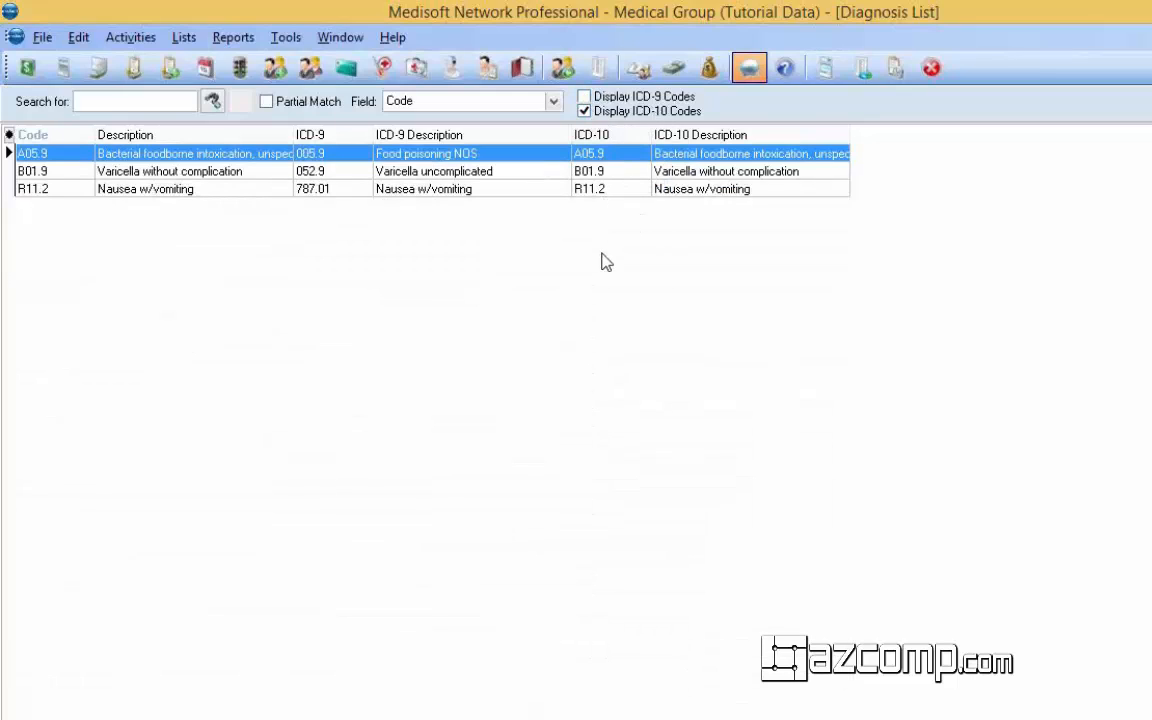
{"action": "left_click", "coordinate": [156, 172]}
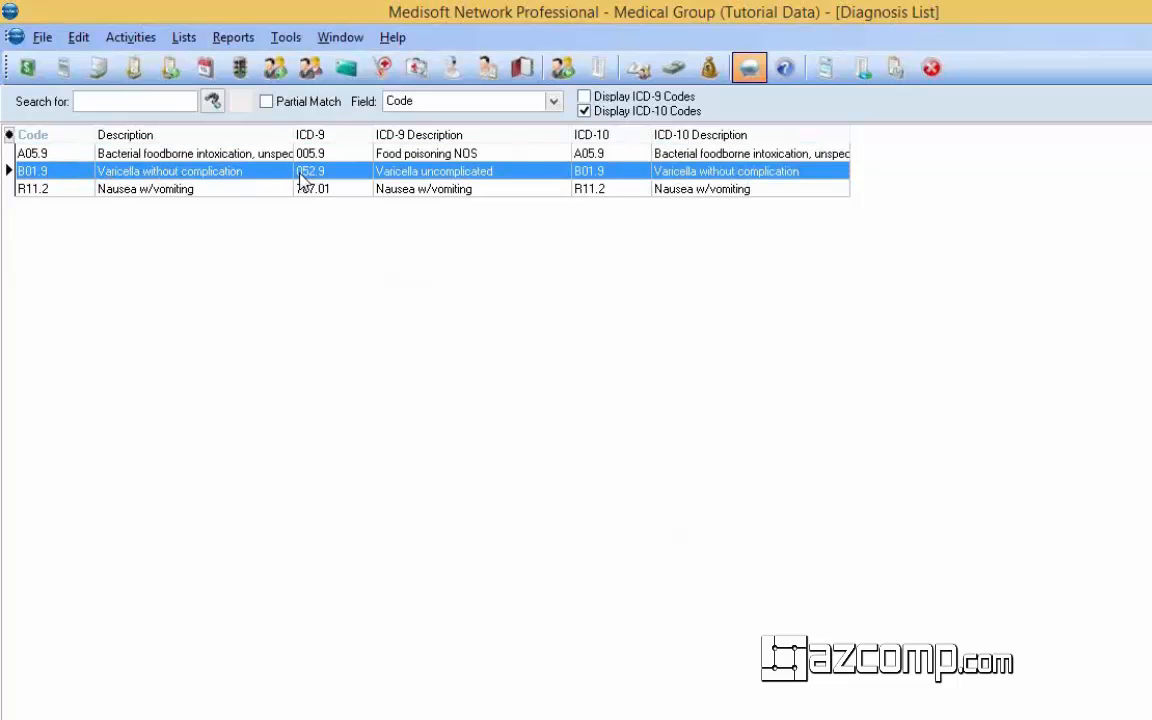
{"action": "double_click", "coordinate": [172, 178]}
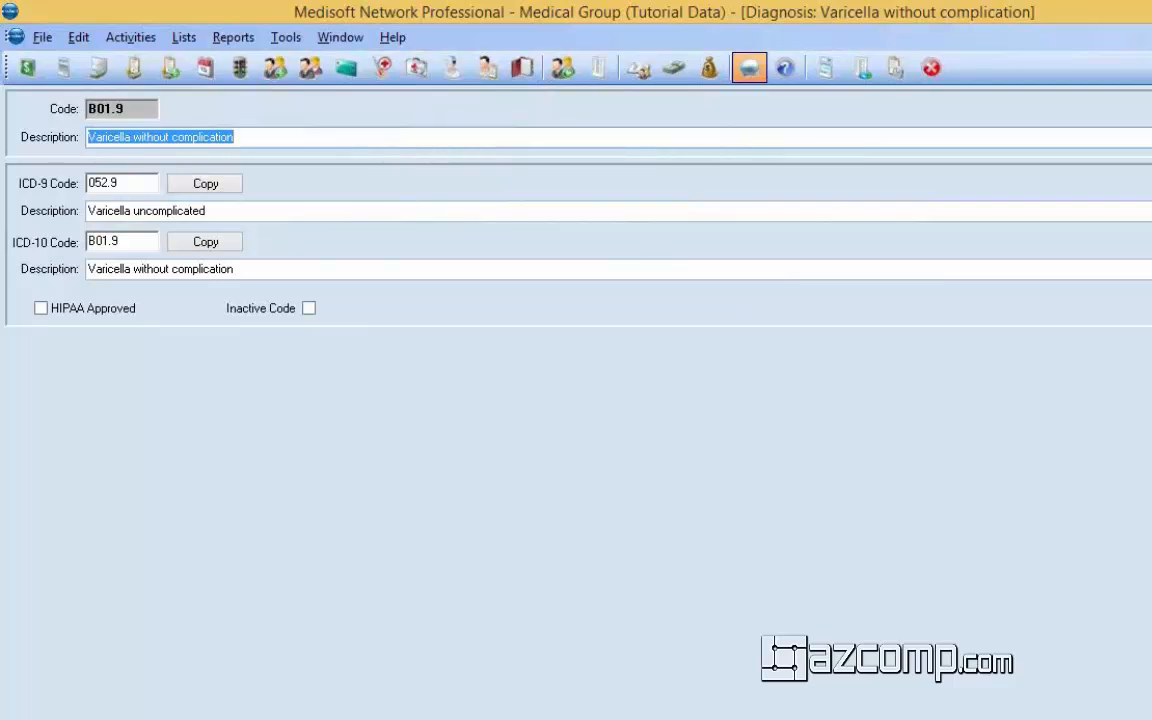
{"action": "left_click", "coordinate": [1150, 132]}
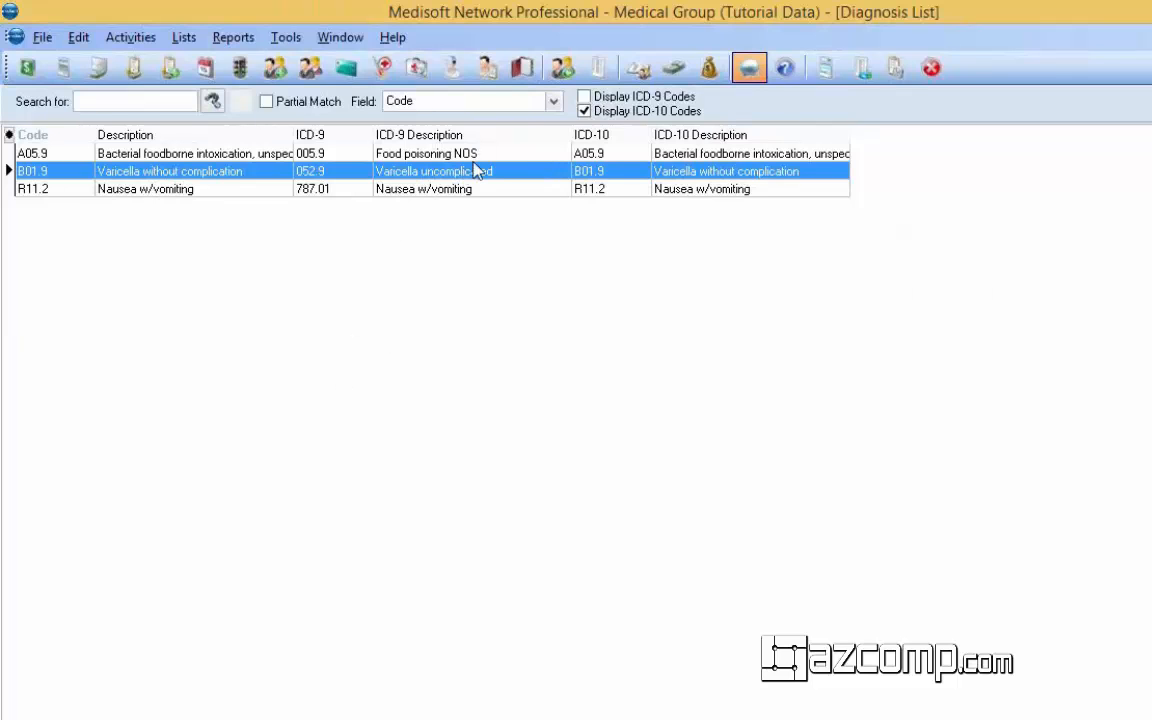
- Show ICD-9 codes again, mark the Chicken Pox diagnosis 052.9 as an inactive code, and close the diagnosis list
{"action": "left_click", "coordinate": [584, 96]}
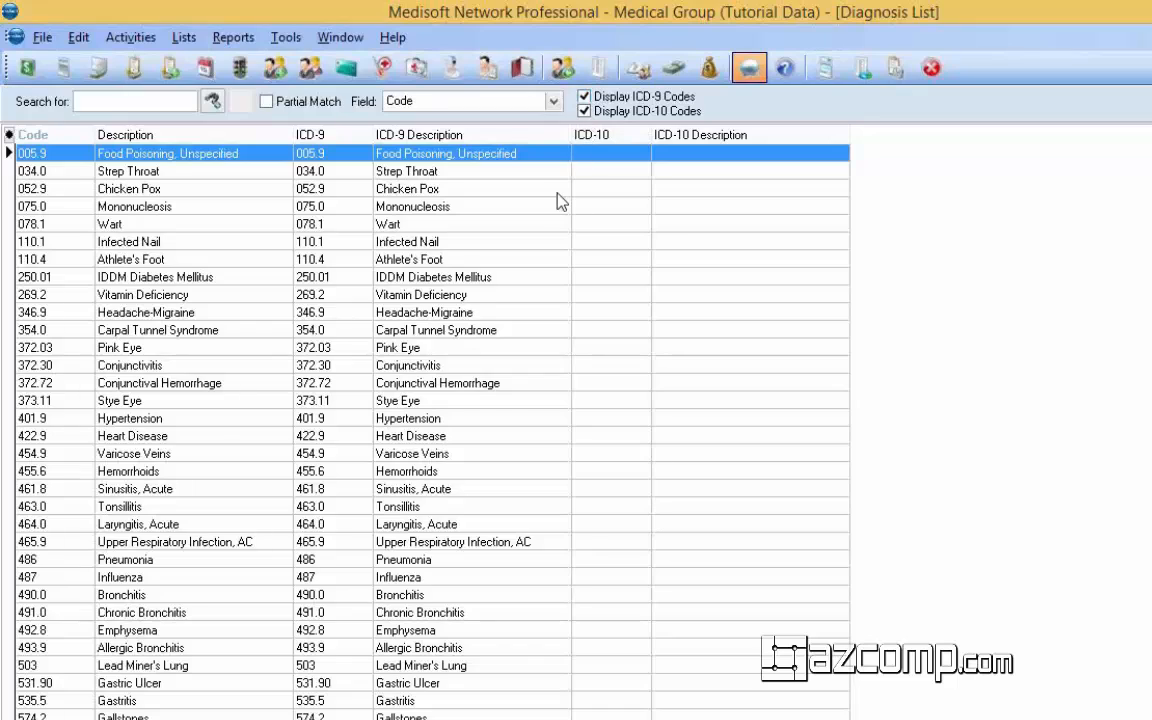
{"action": "double_click", "coordinate": [120, 190]}
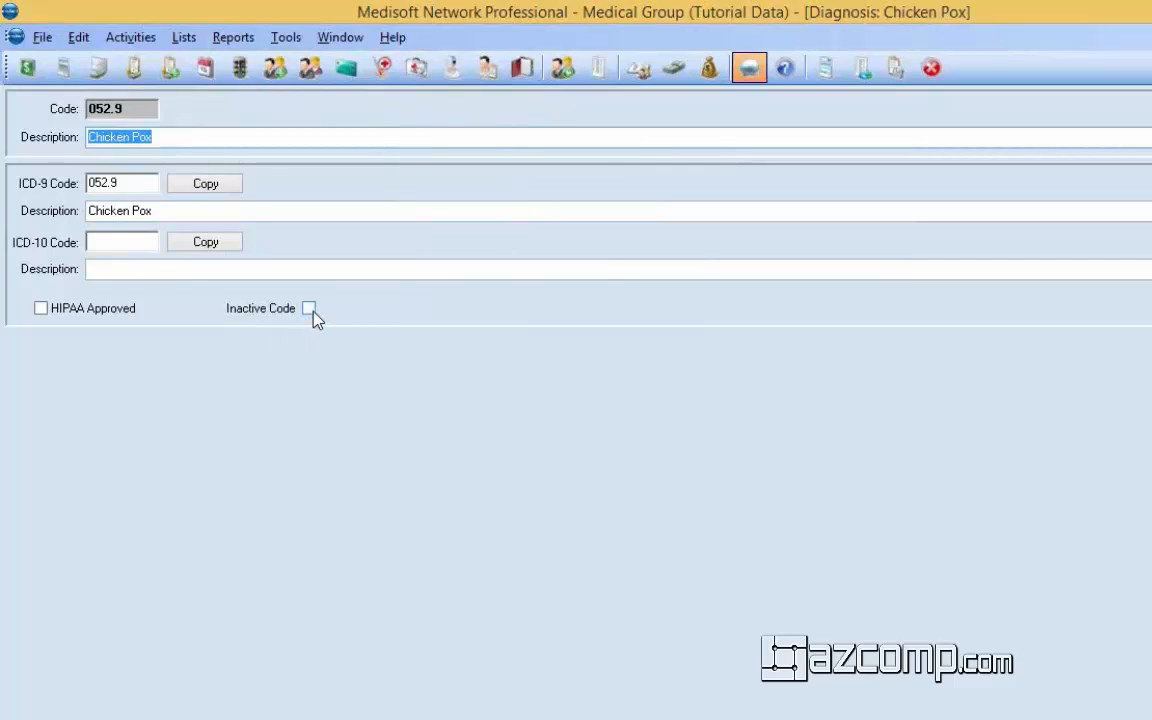
{"action": "left_click", "coordinate": [309, 309]}
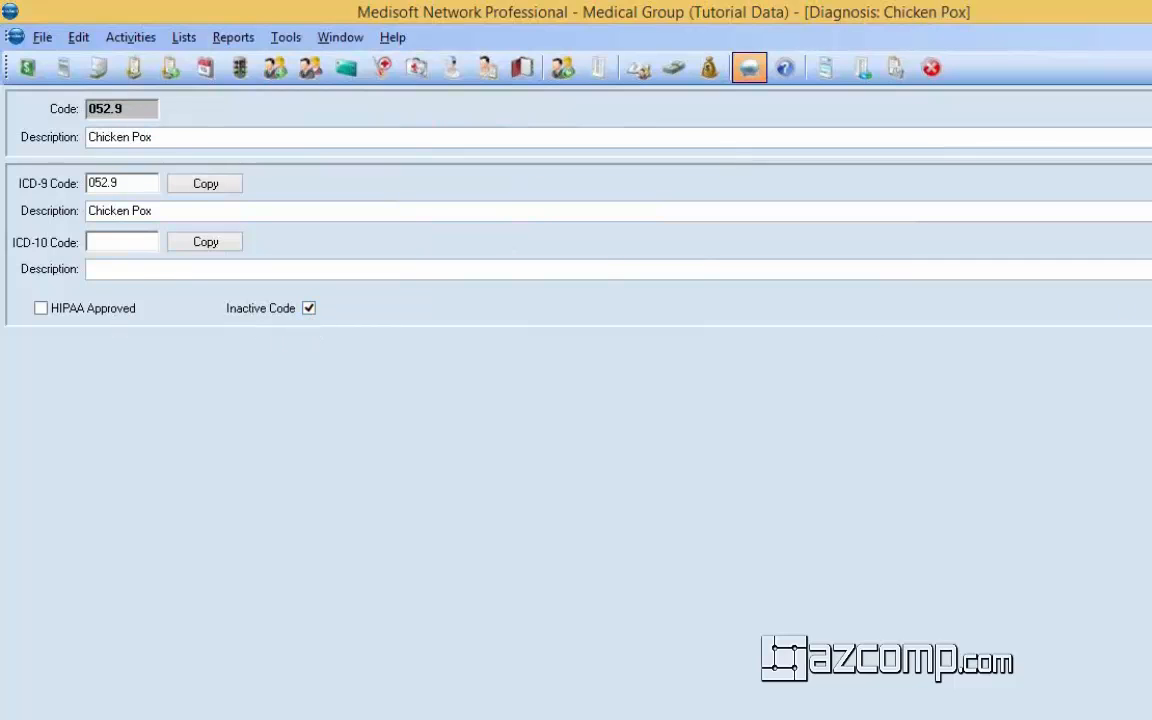
{"action": "left_click", "coordinate": [1150, 112]}
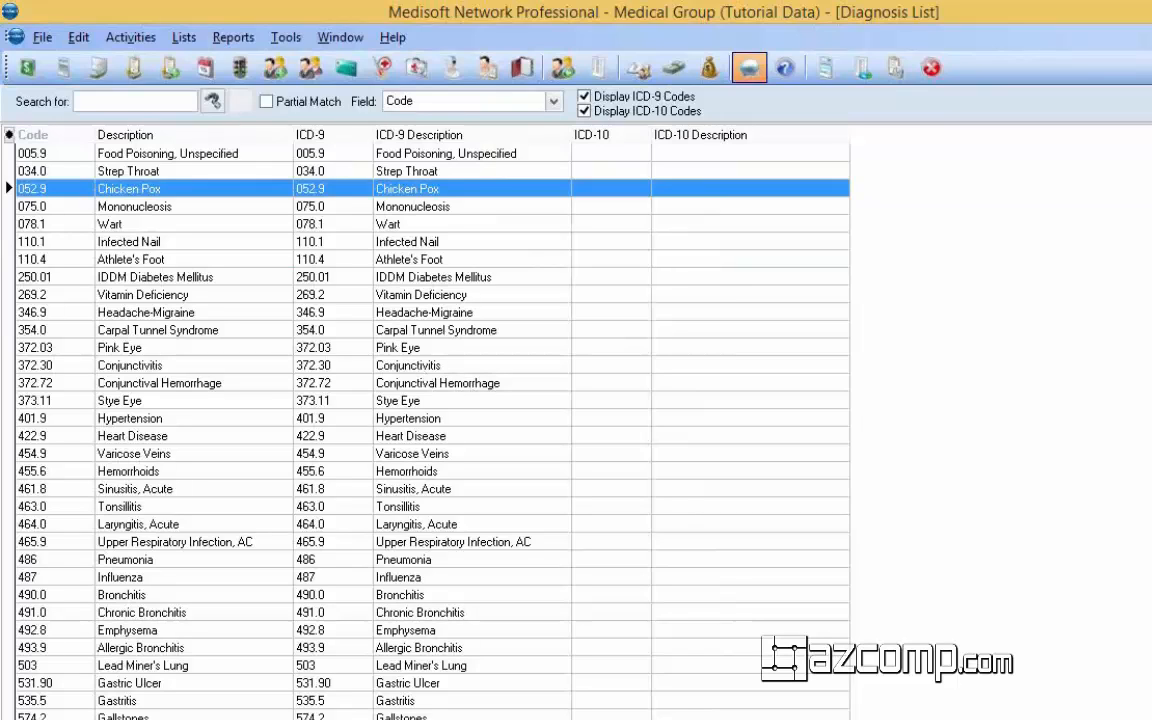
{"action": "left_click", "coordinate": [525, 718]}
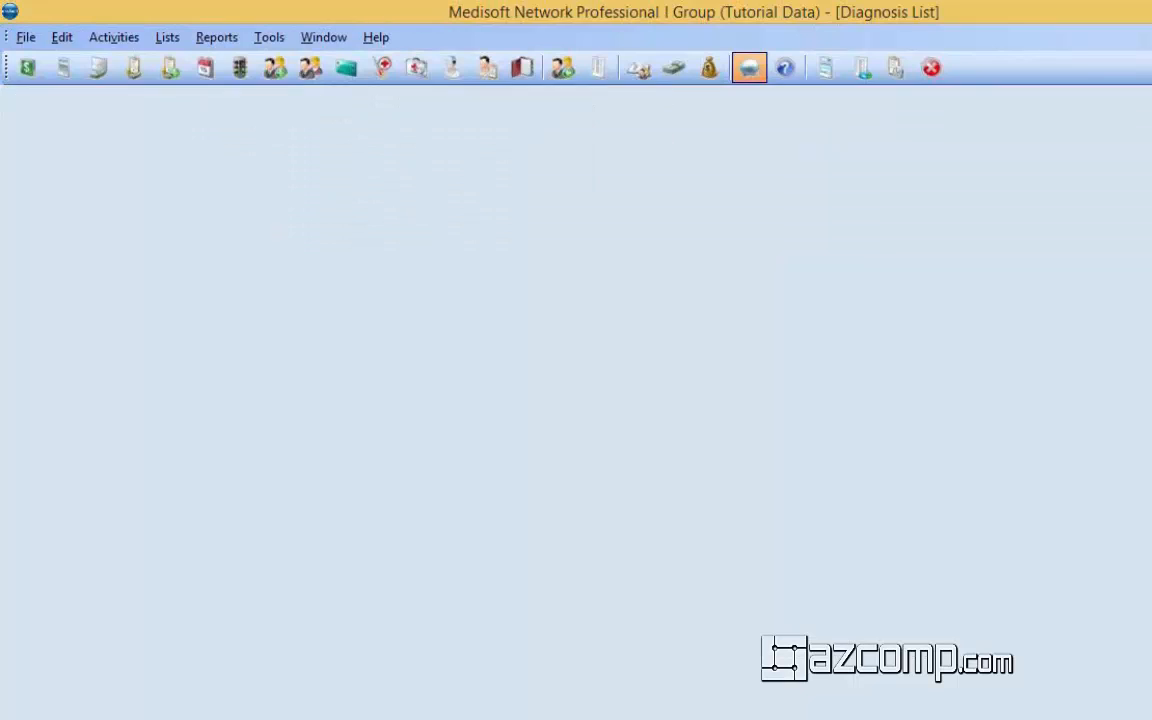
- Open the Create ICD-10 Mappings utility and show the ICD-9 codes that have more than one possible mapping
{"action": "left_click", "coordinate": [262, 37]}
{"action": "mouse_move", "coordinate": [478, 420]}
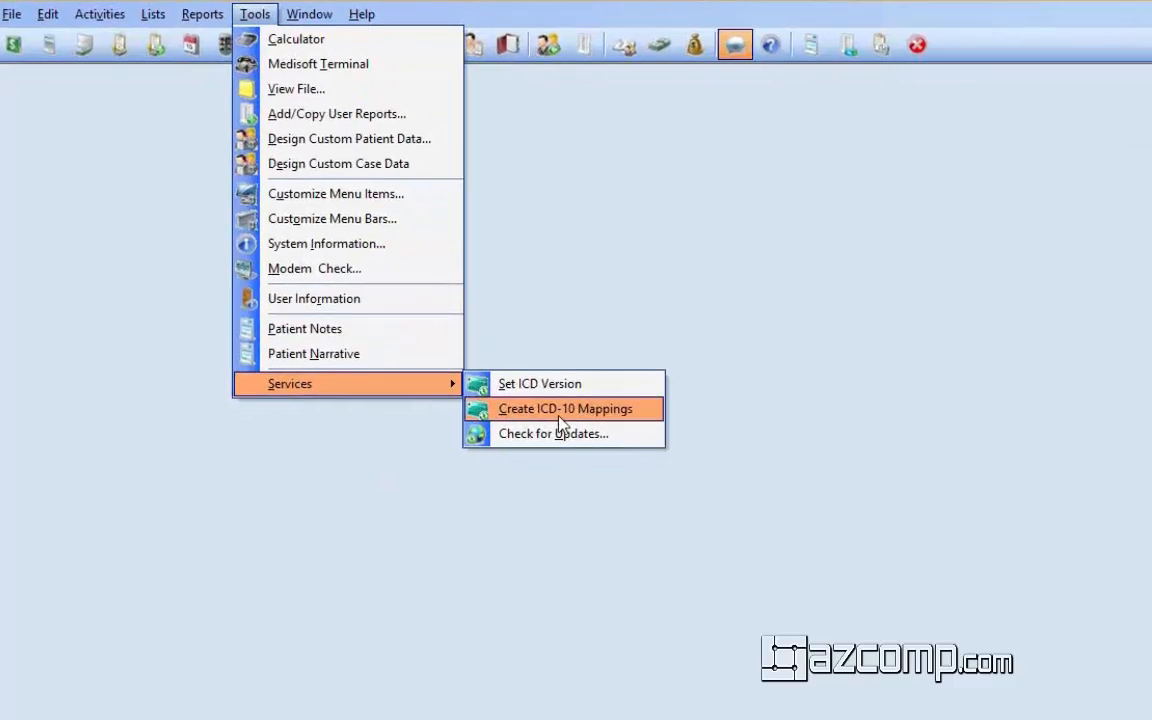
{"action": "left_click", "coordinate": [559, 417]}
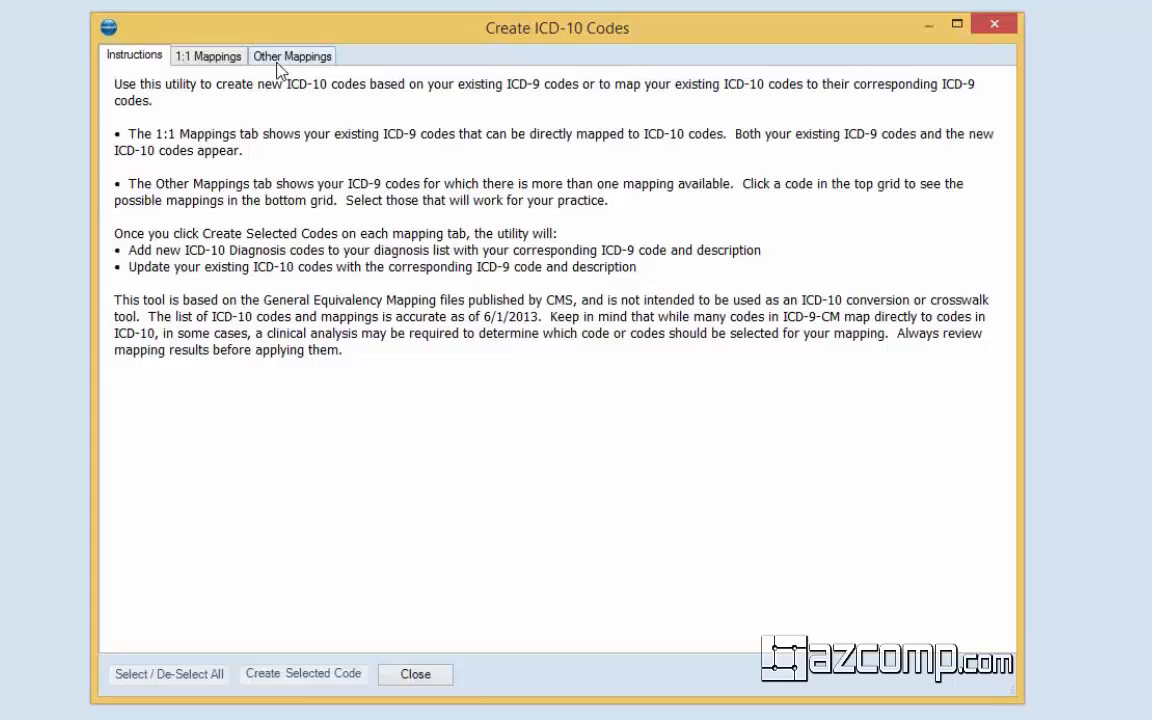
{"action": "left_click", "coordinate": [290, 58]}
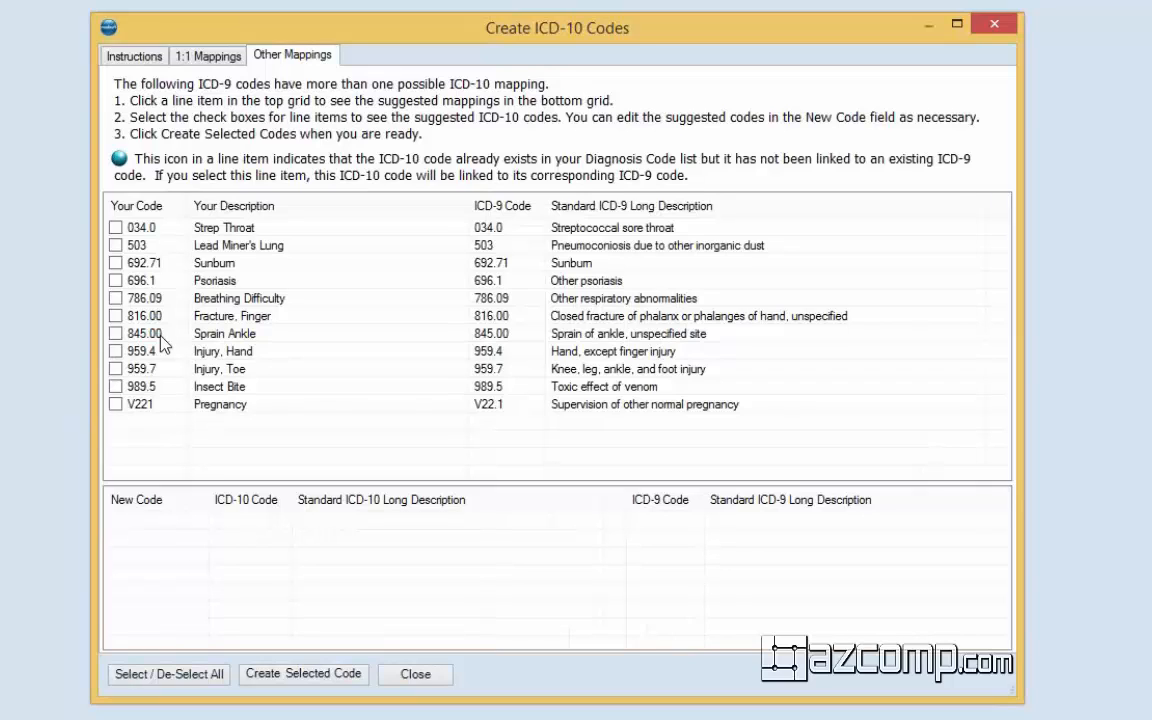
- Select Strep Throat 034.0 and Insect Bite 989.5, examine their suggested ICD-10 codes, and close the utility without creating any codes
{"action": "left_click", "coordinate": [116, 228]}
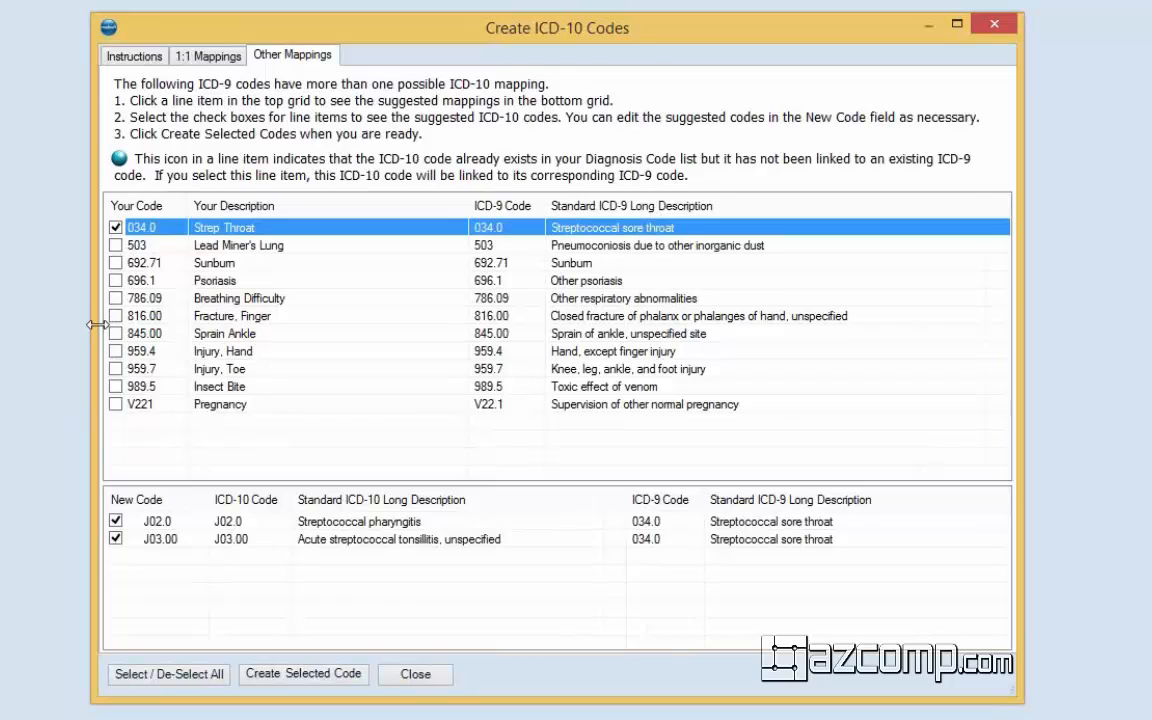
{"action": "left_click", "coordinate": [118, 394]}
{"action": "left_click", "coordinate": [117, 388]}
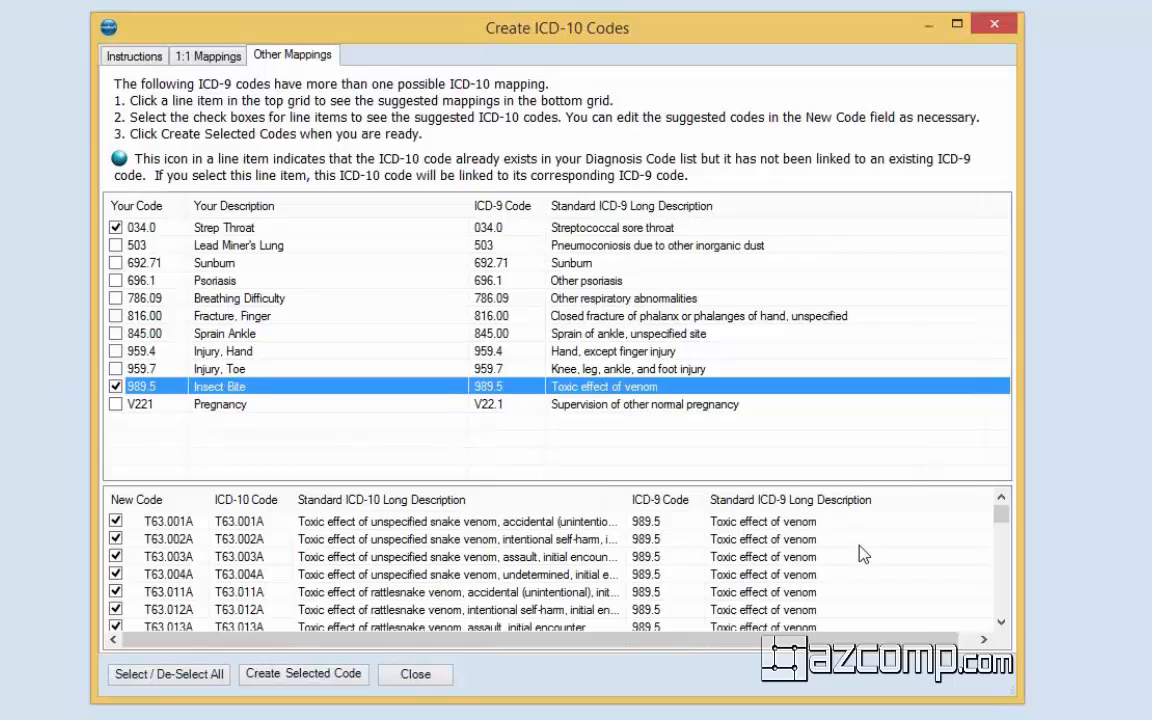
{"action": "left_click_drag", "start_coordinate": [1000, 517], "coordinate": [1005, 556]}
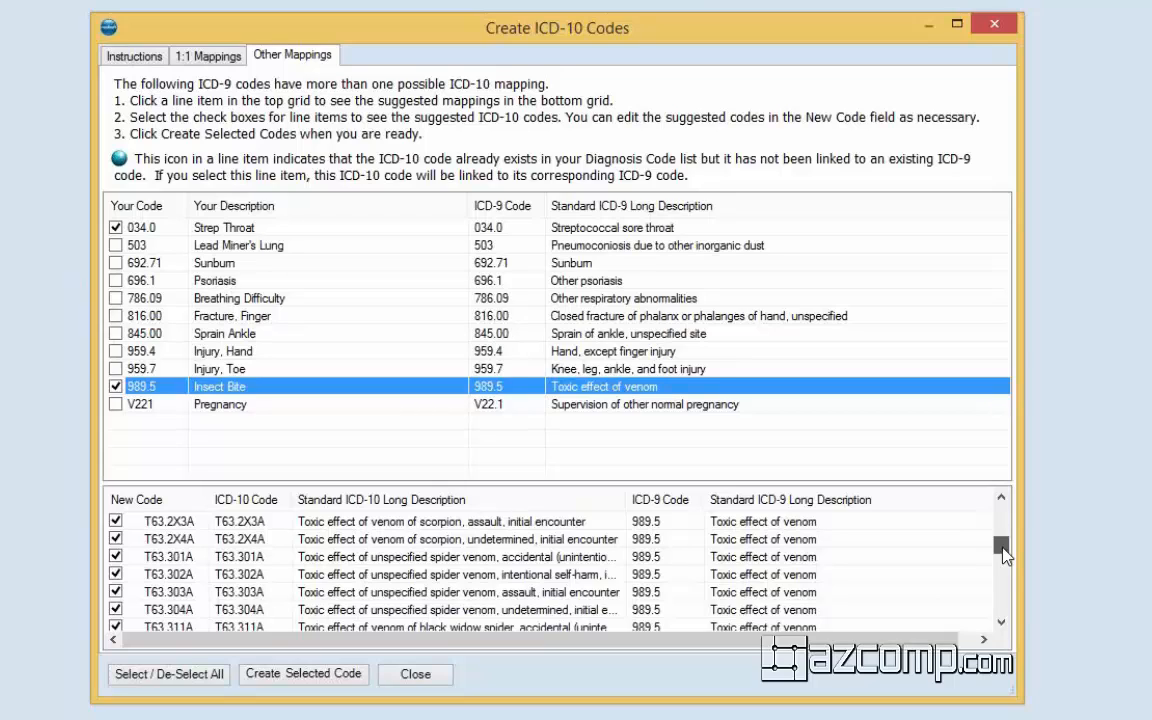
{"action": "left_click_drag", "start_coordinate": [1005, 556], "coordinate": [997, 584]}
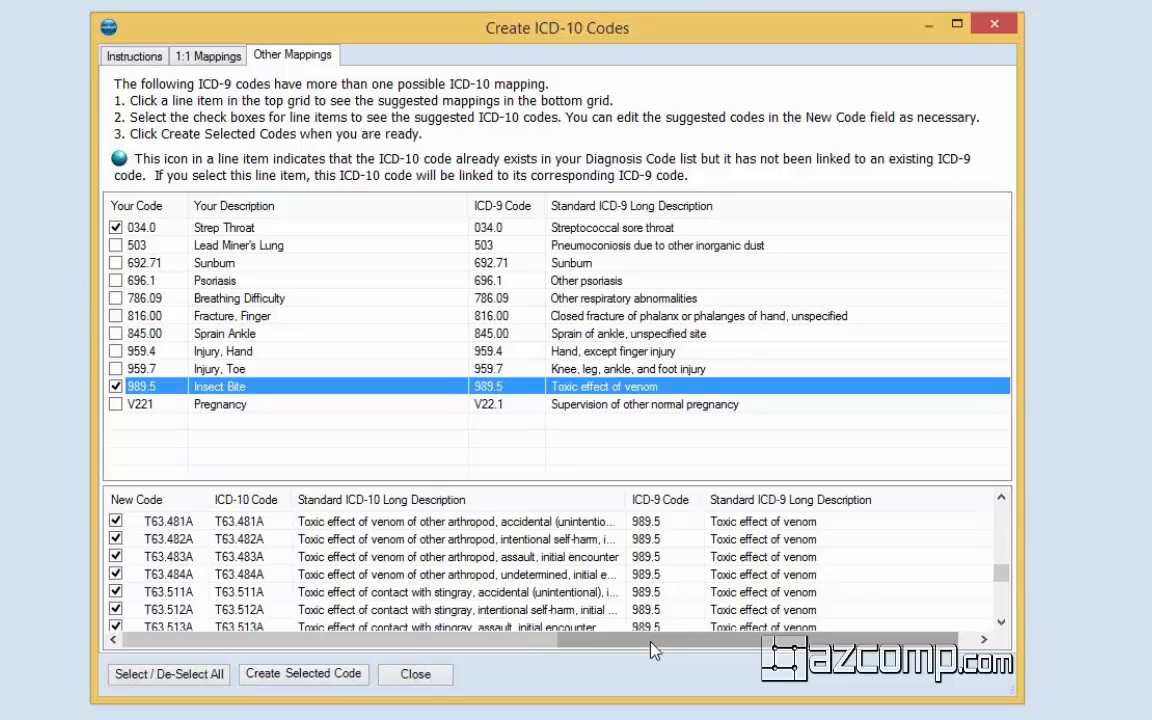
{"action": "left_click", "coordinate": [428, 684]}
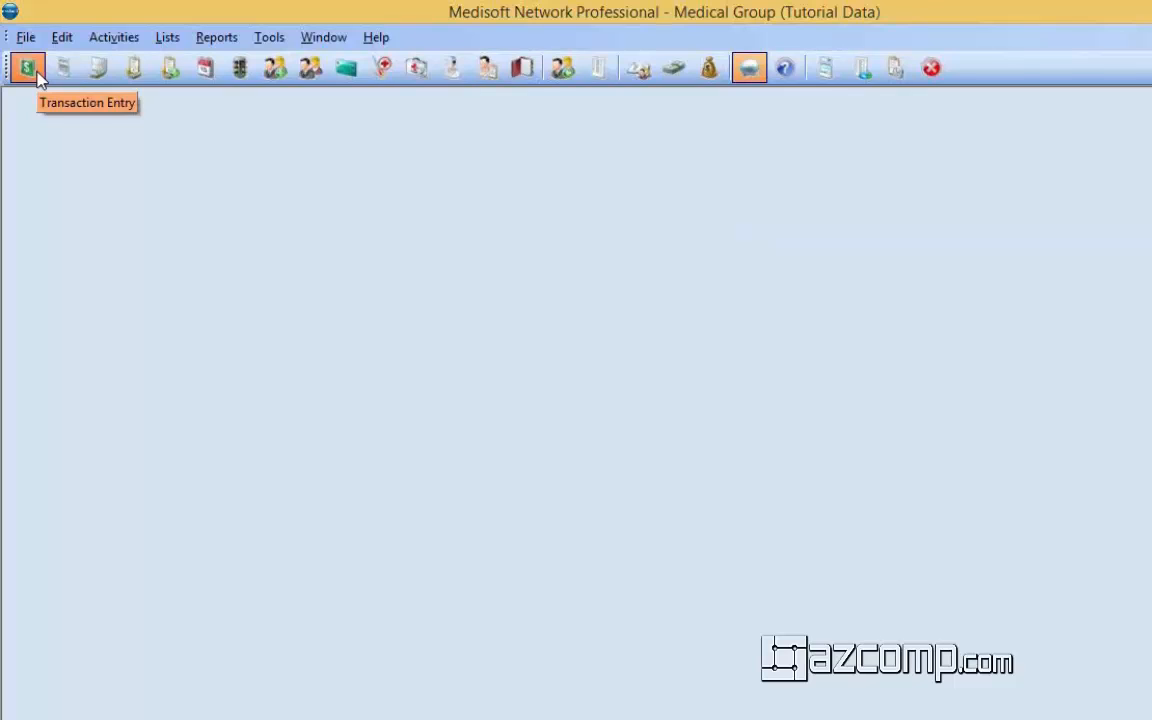
- Open Transaction Entry and load the first listed patient's chart with the Medicare case
{"action": "left_click", "coordinate": [36, 78]}
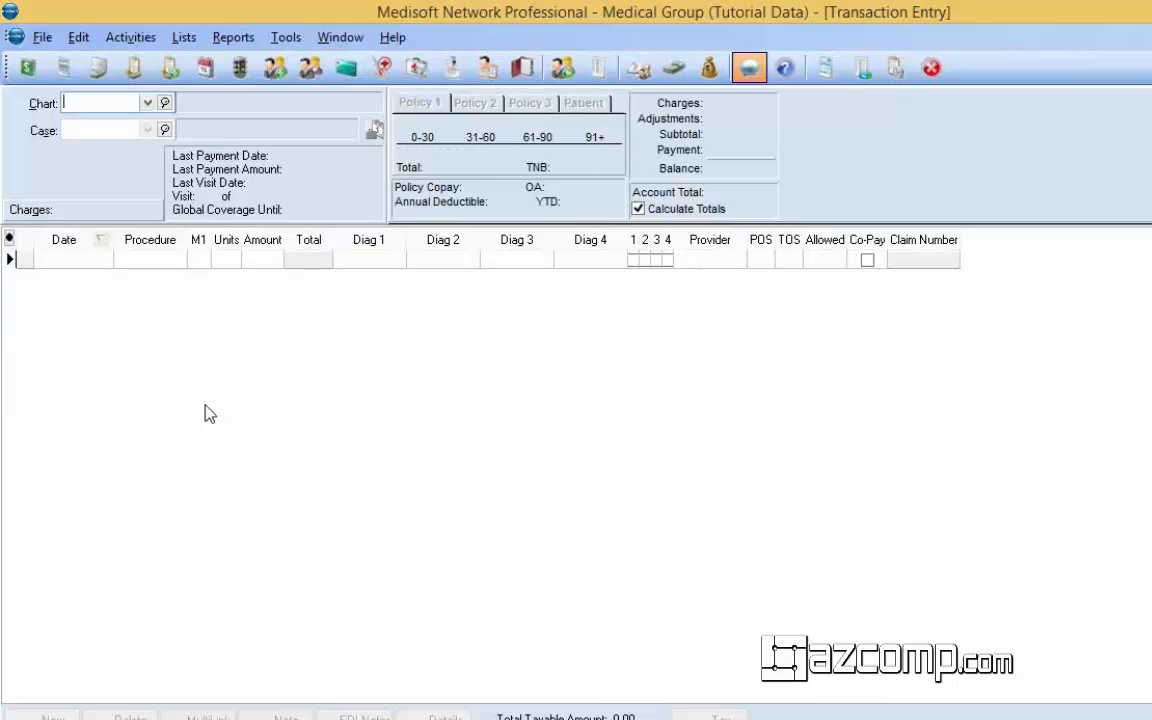
{"action": "left_click", "coordinate": [147, 102]}
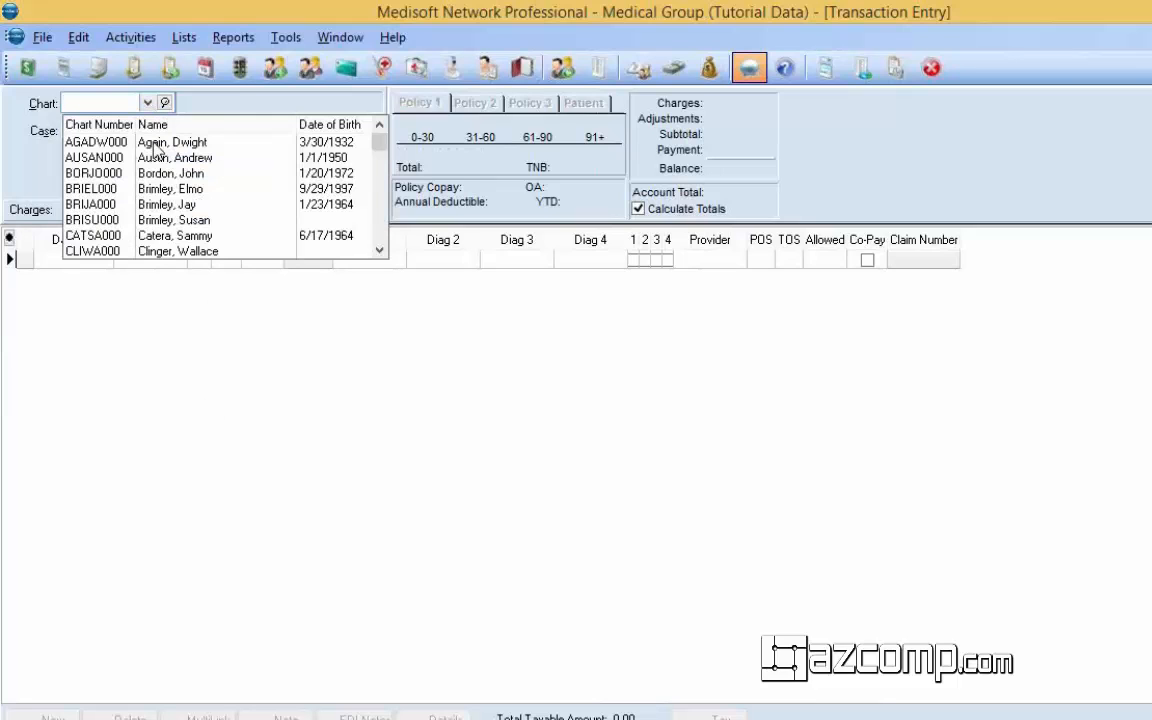
{"action": "left_click", "coordinate": [170, 142]}
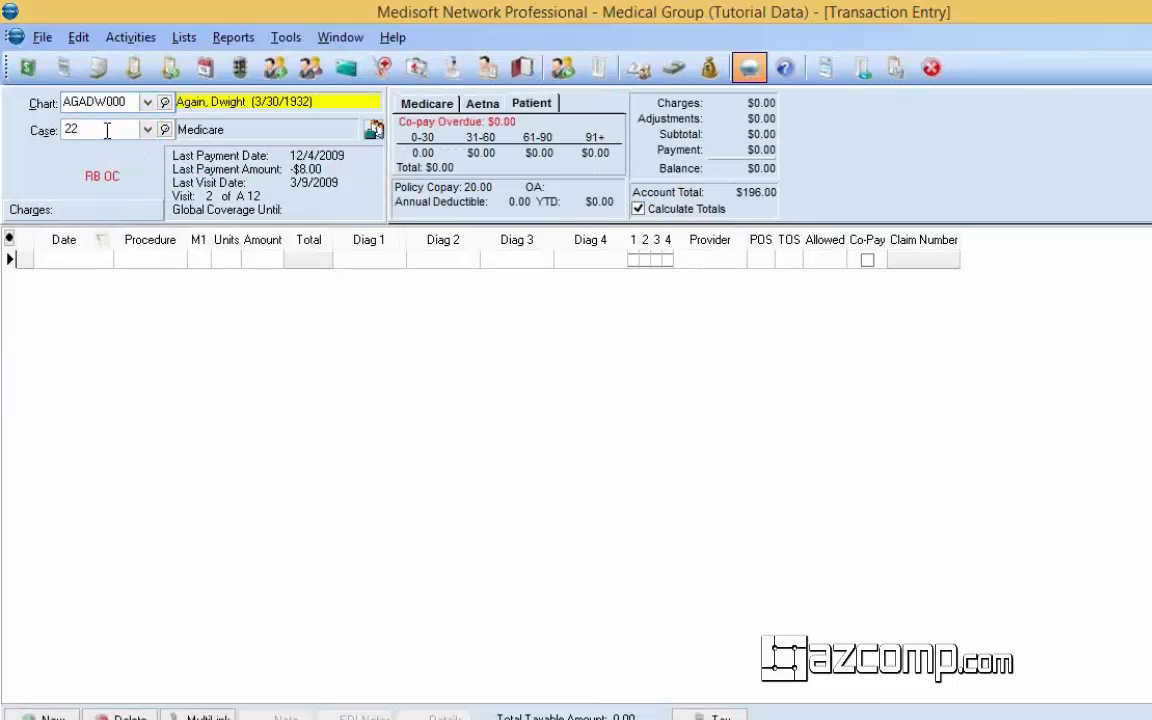
{"action": "left_click", "coordinate": [107, 131]}
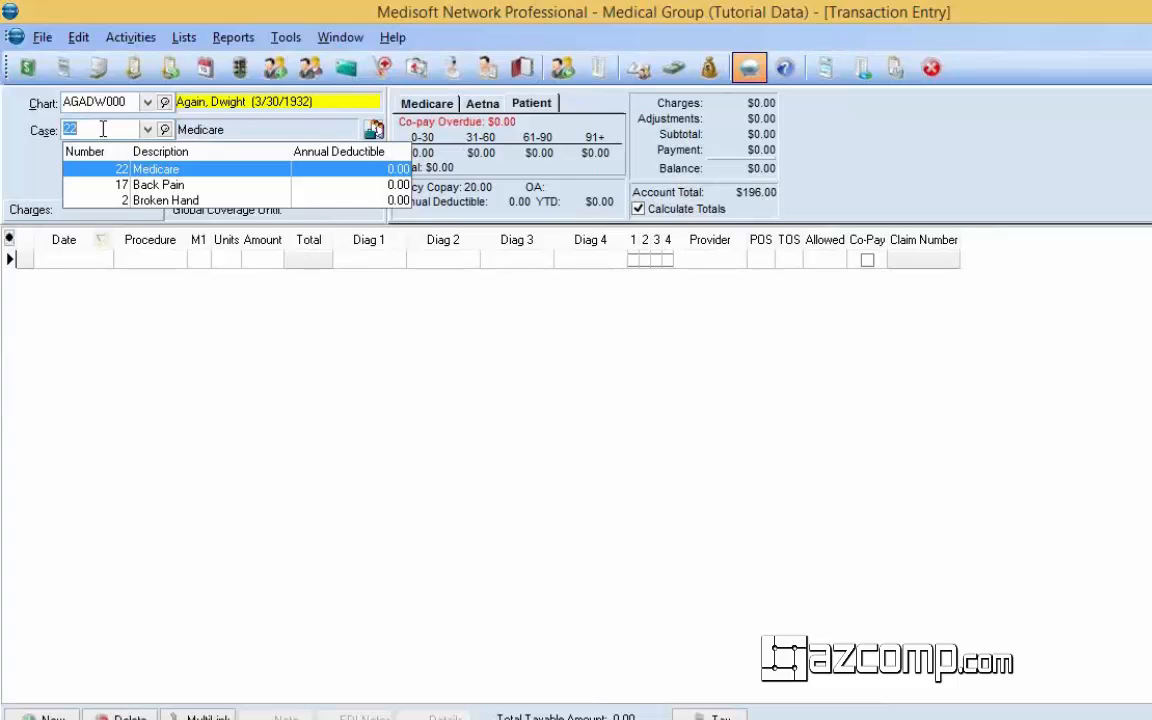
- Start a new charge line dated 1/13/2015 with procedure code 99213 for the Medicare case
{"action": "left_click", "coordinate": [62, 258]}
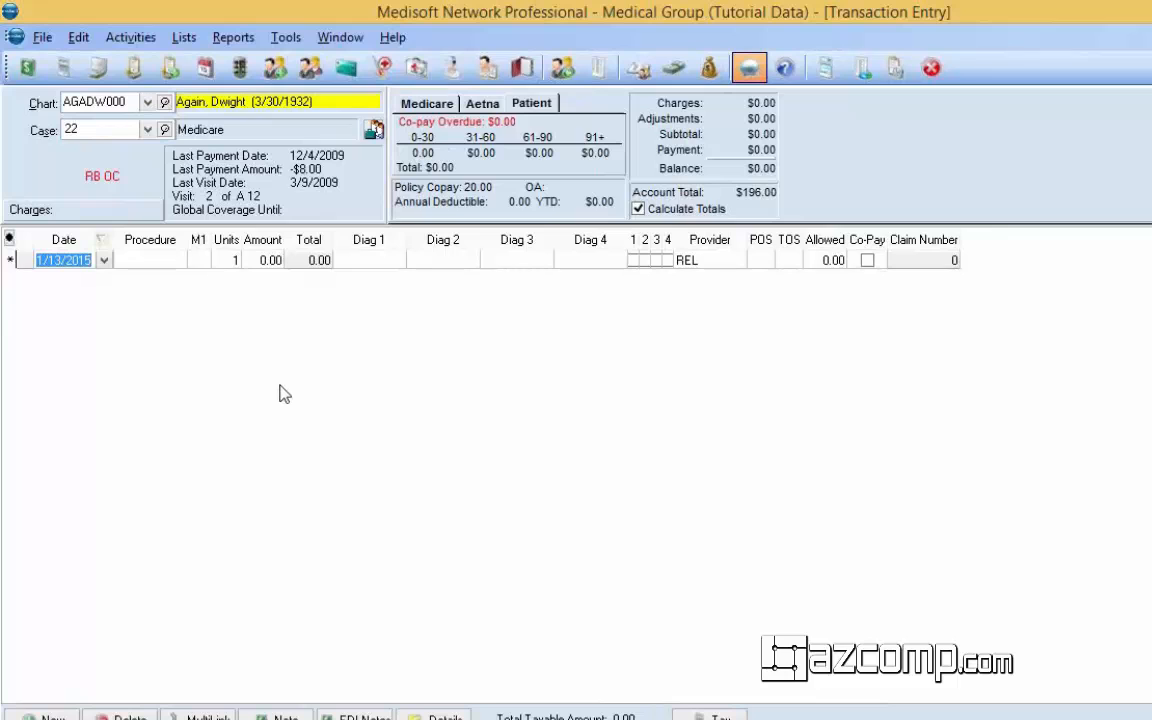
{"action": "key", "text": "Tab"}
{"action": "type", "text": "992"}
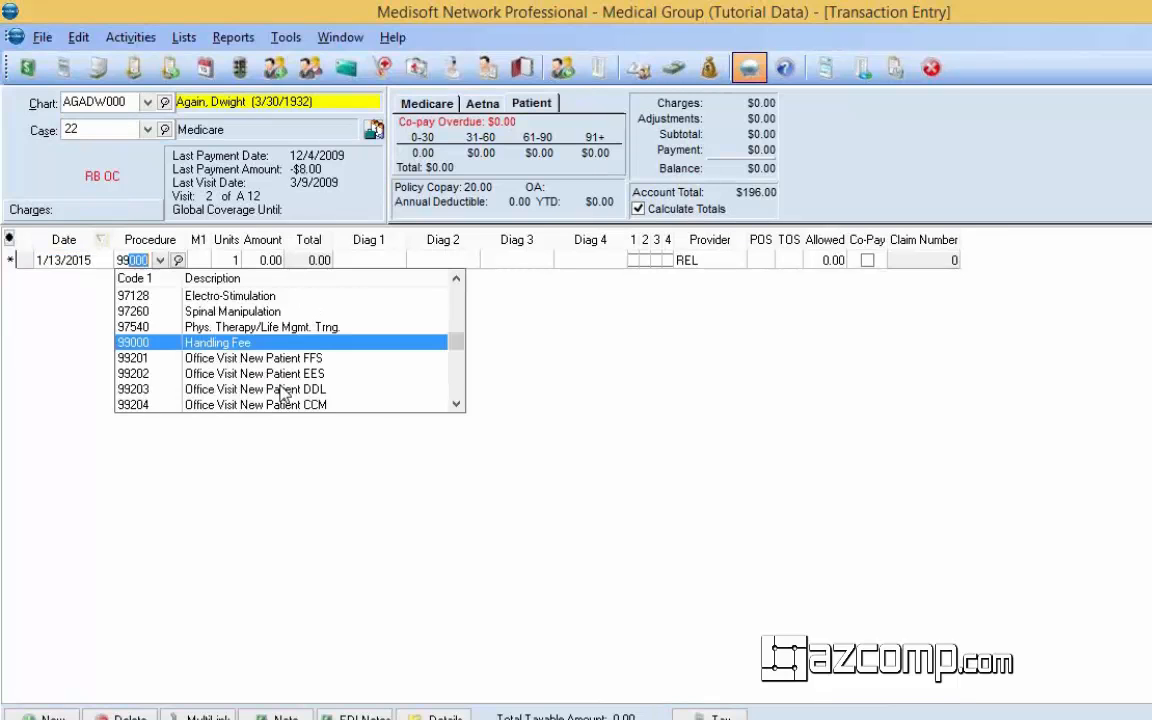
{"action": "type", "text": "13"}
{"action": "key", "text": "Tab"}
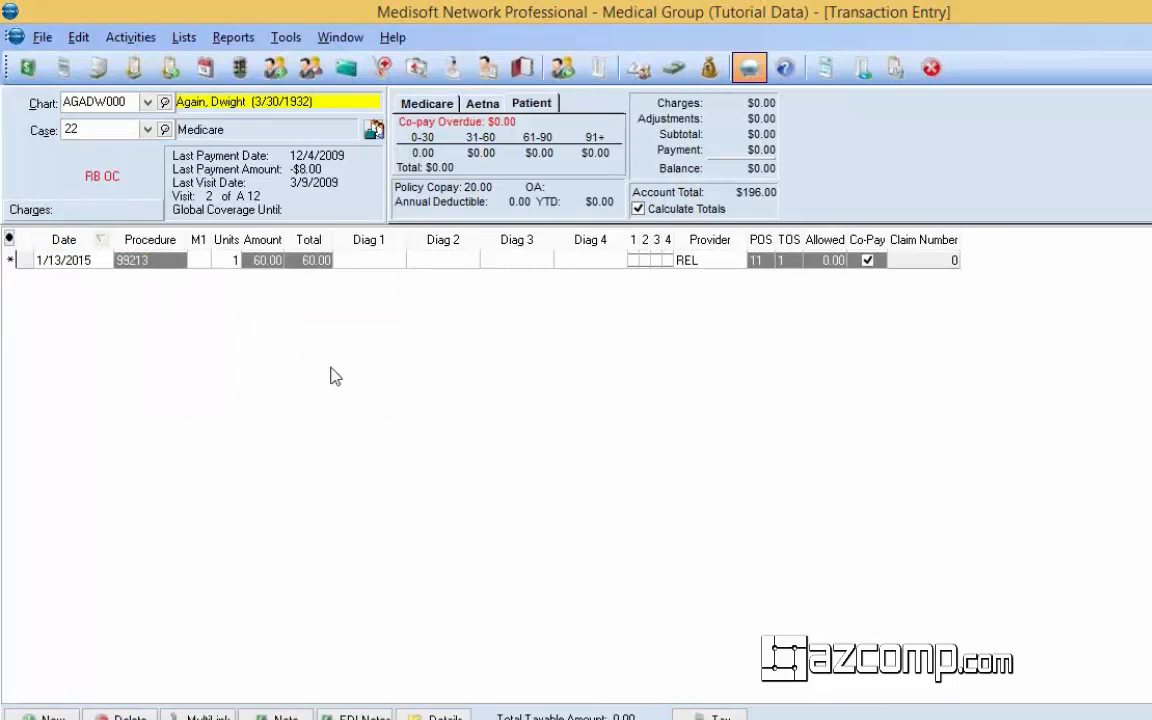
{"action": "key", "text": "Tab"}
{"action": "key", "text": "Tab"}
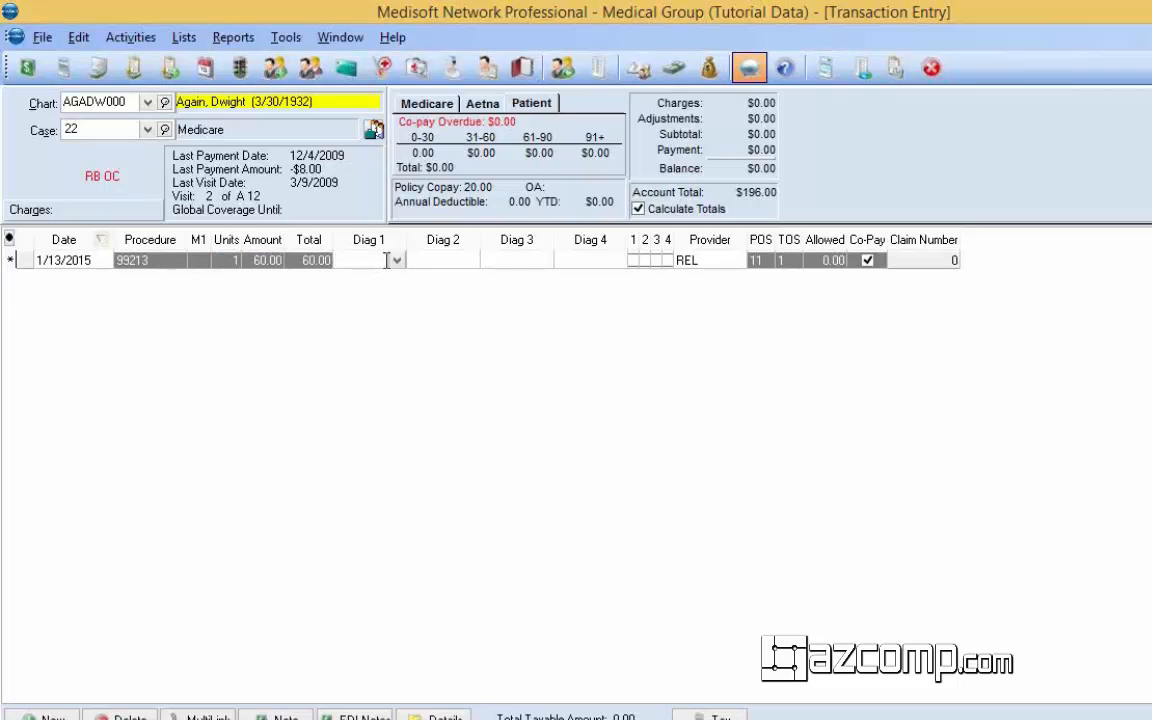
- Assign R11.2 as the charge's first diagnosis from the diagnosis search limited to ICD-10 codes, and save the transaction
{"action": "left_click", "coordinate": [397, 262]}
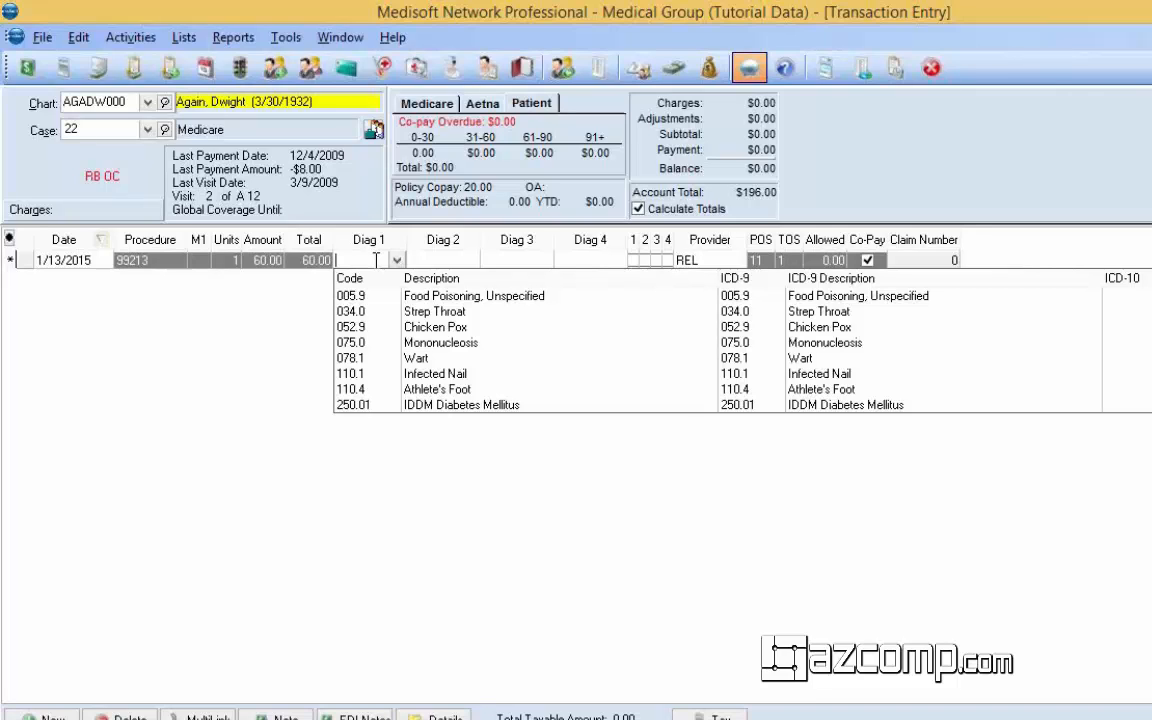
{"action": "key", "text": "F6"}
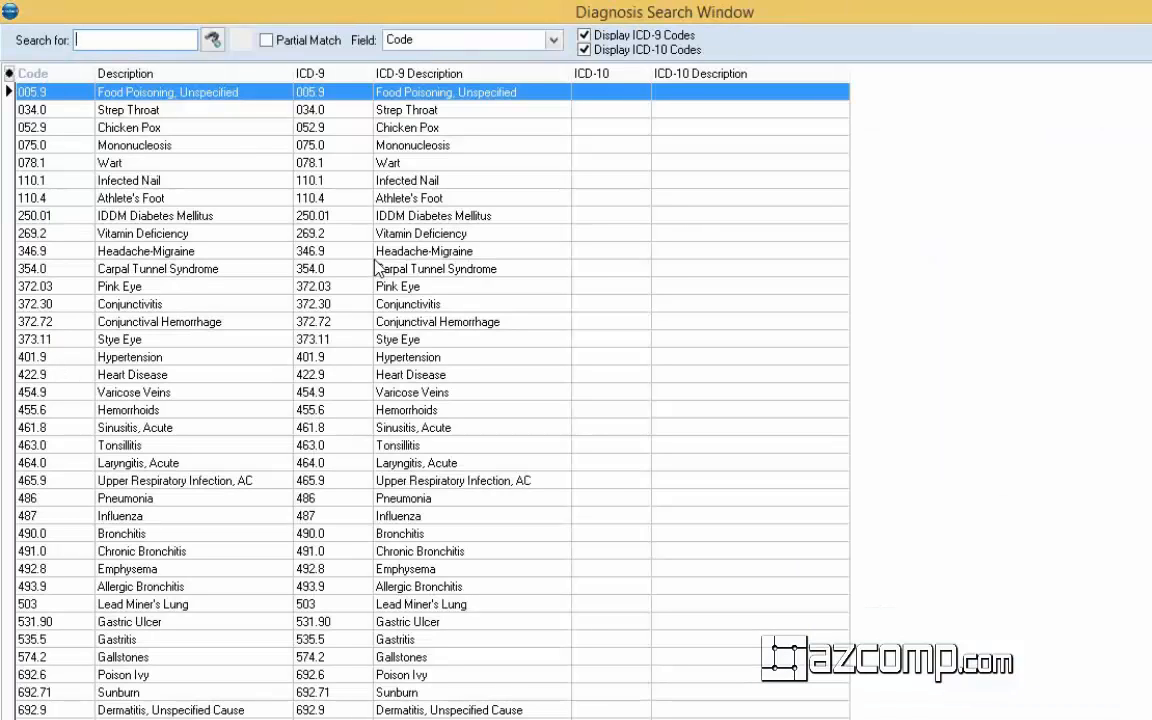
{"action": "left_click", "coordinate": [585, 49]}
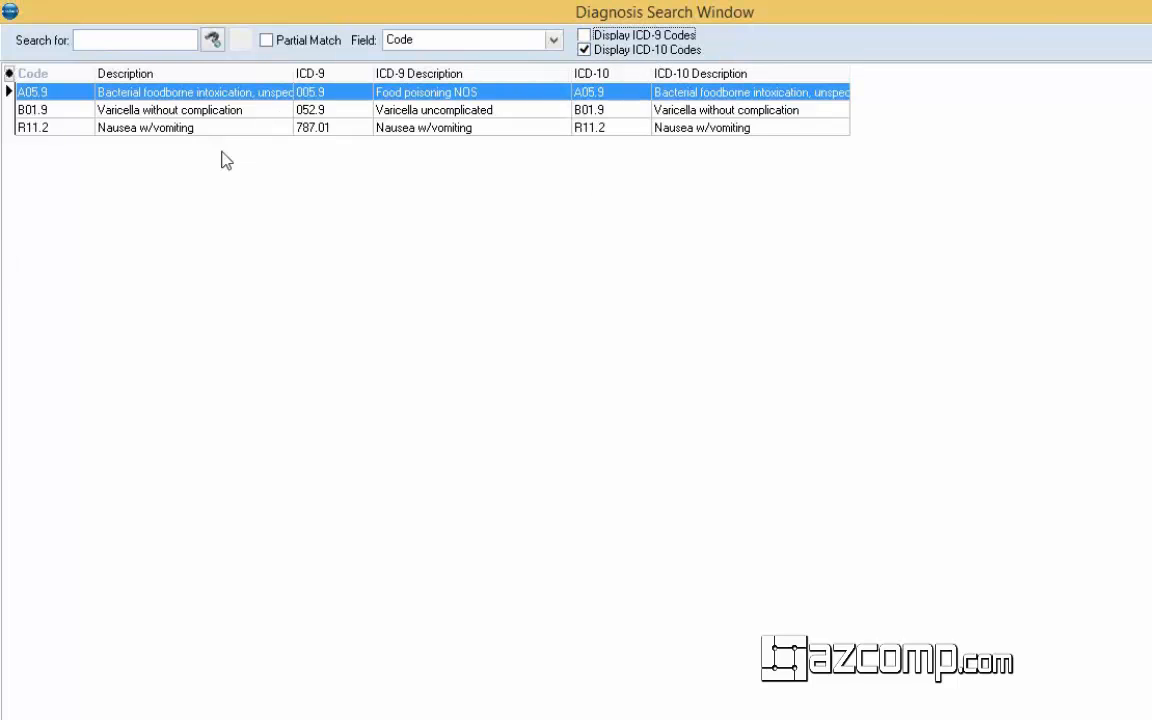
{"action": "left_click", "coordinate": [150, 130]}
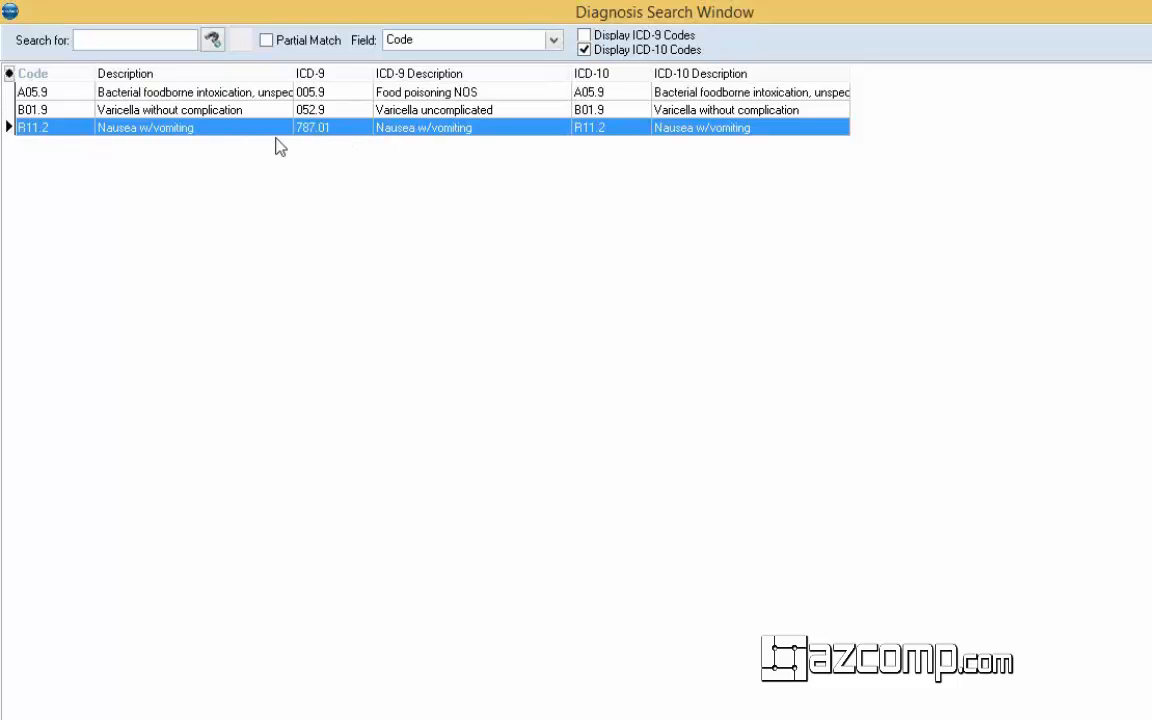
{"action": "key", "text": "Return"}
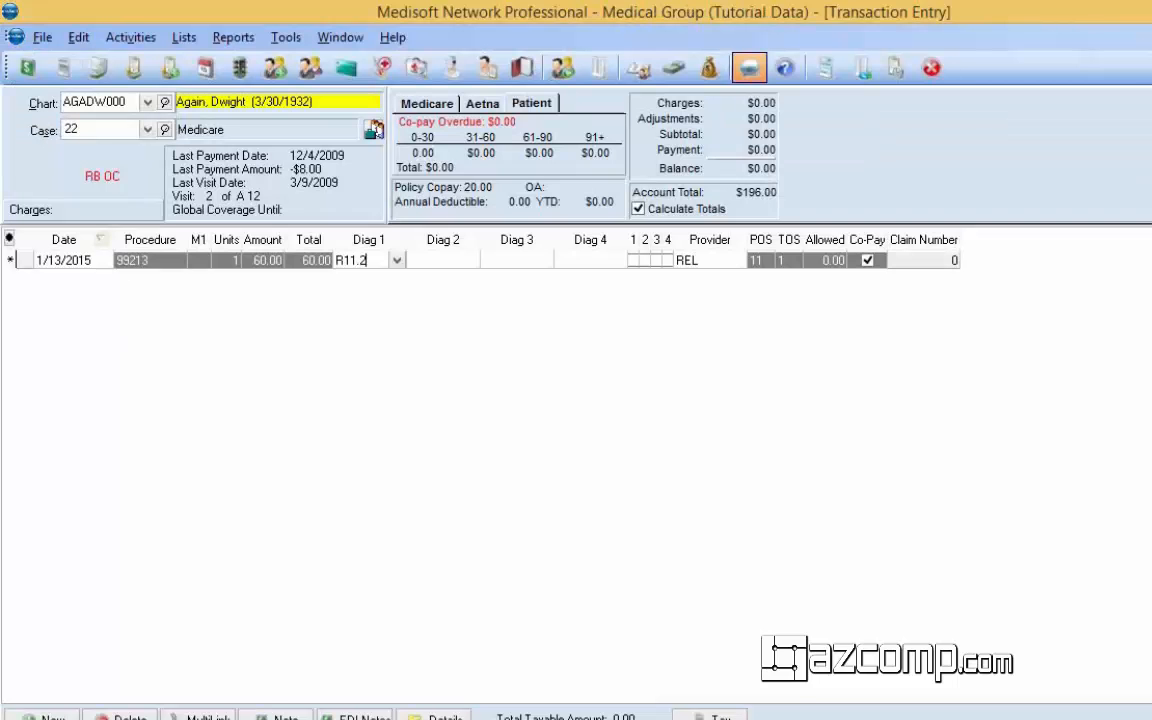
{"action": "key", "text": "Tab"}
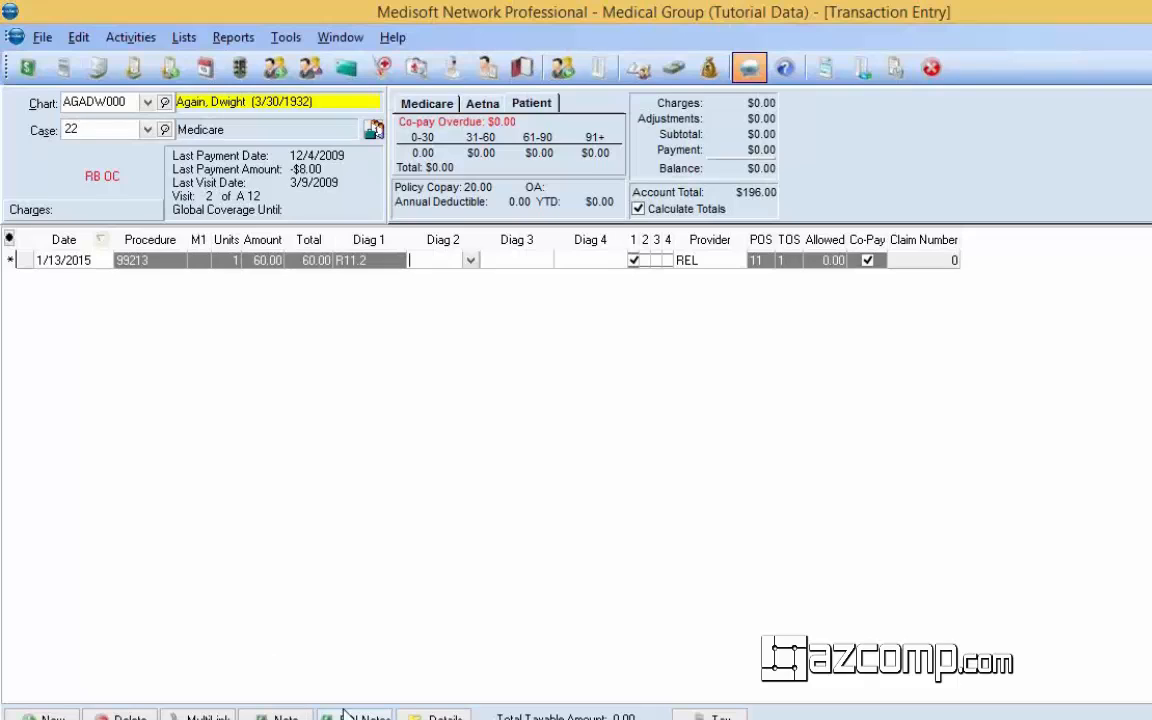
{"action": "key", "text": "F3"}
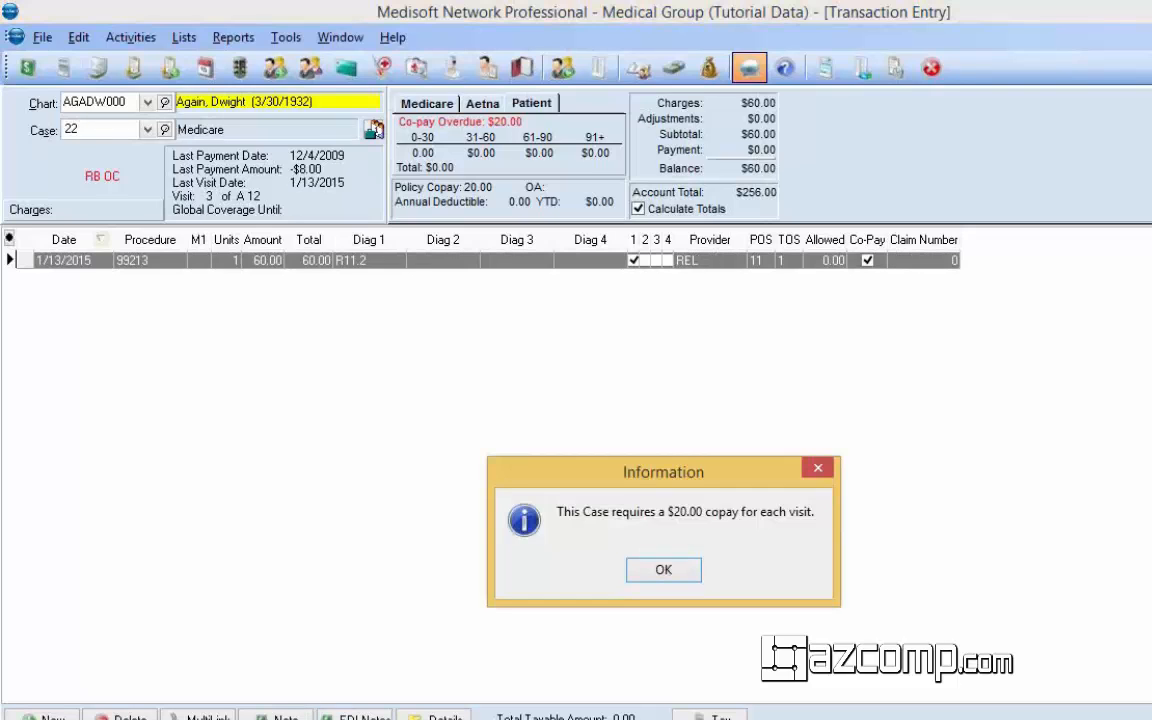
{"action": "left_click", "coordinate": [651, 570]}
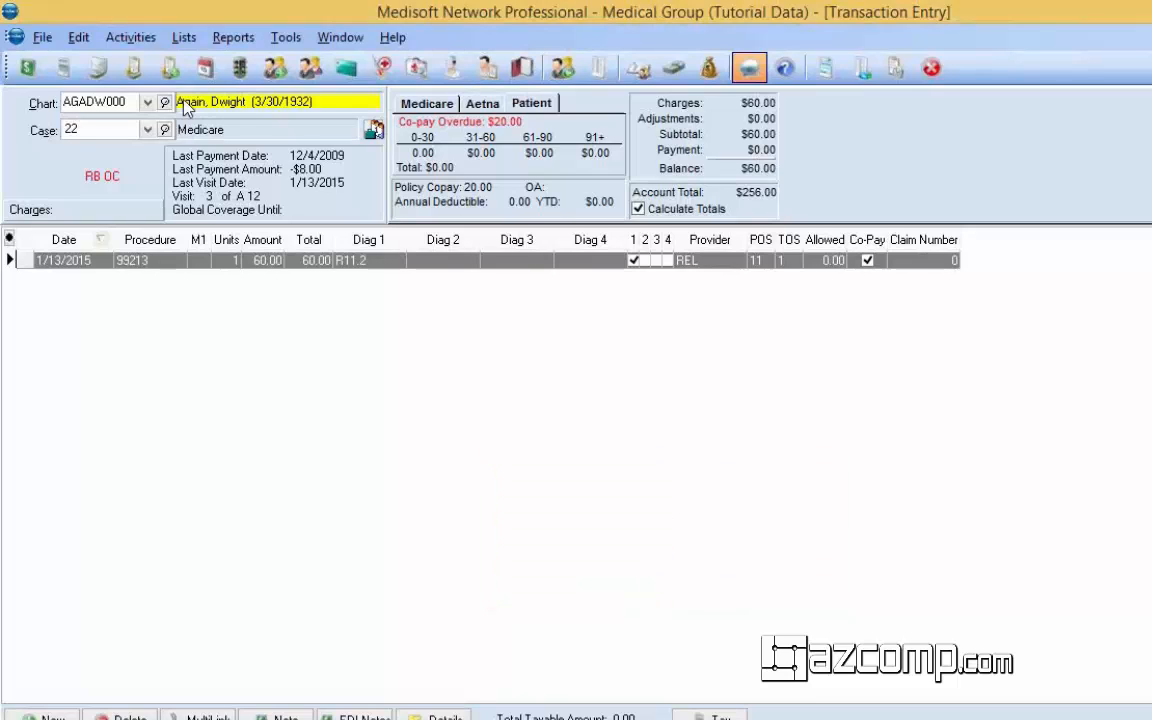
- Load the second listed patient's chart in Transaction Entry and open its Worker's Comp case record
{"action": "left_click", "coordinate": [147, 102]}
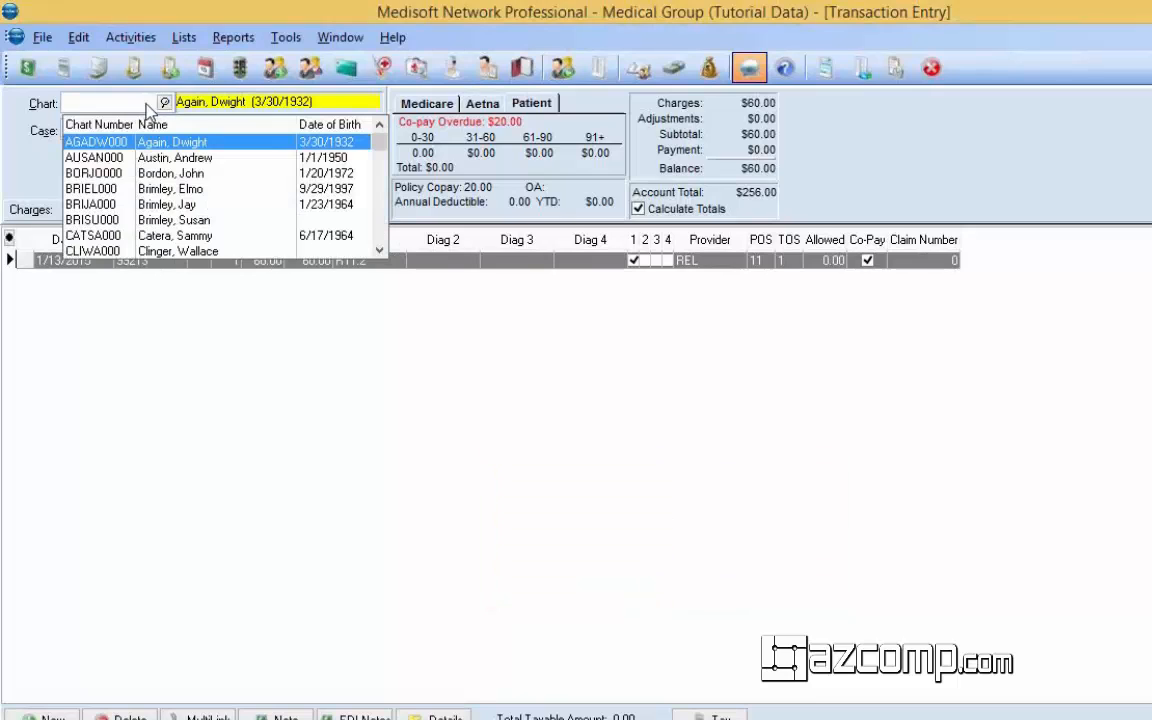
{"action": "left_click", "coordinate": [170, 165]}
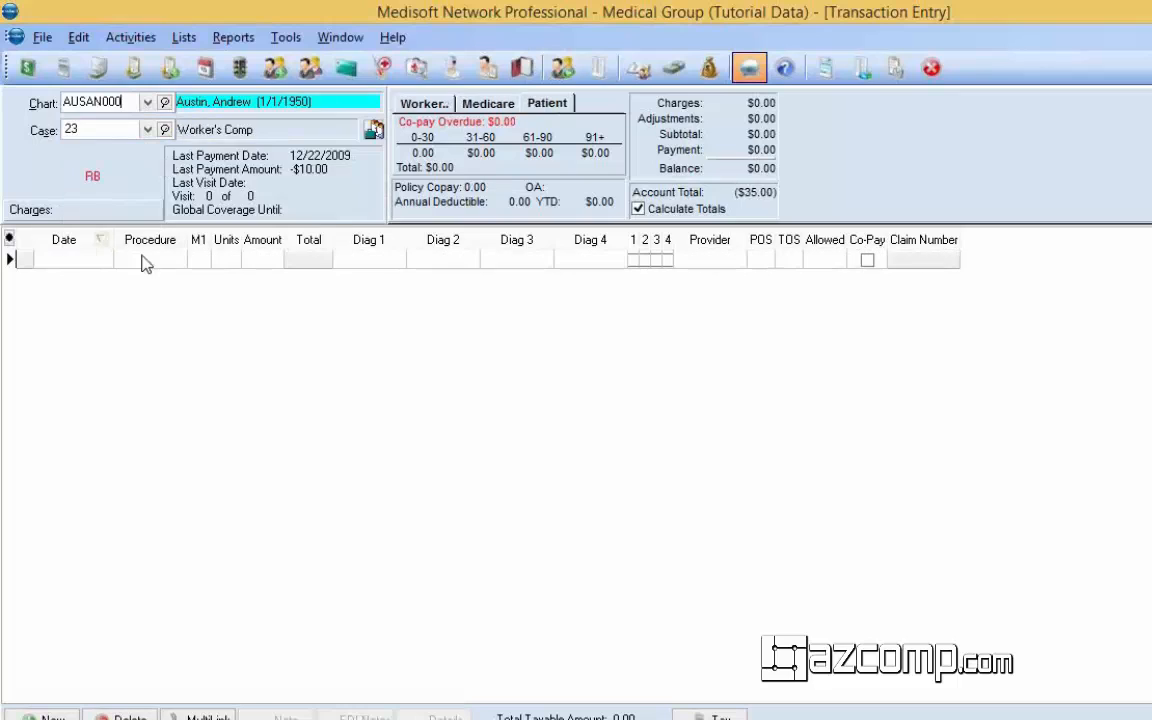
{"action": "left_click", "coordinate": [103, 133]}
{"action": "right_click", "coordinate": [95, 134]}
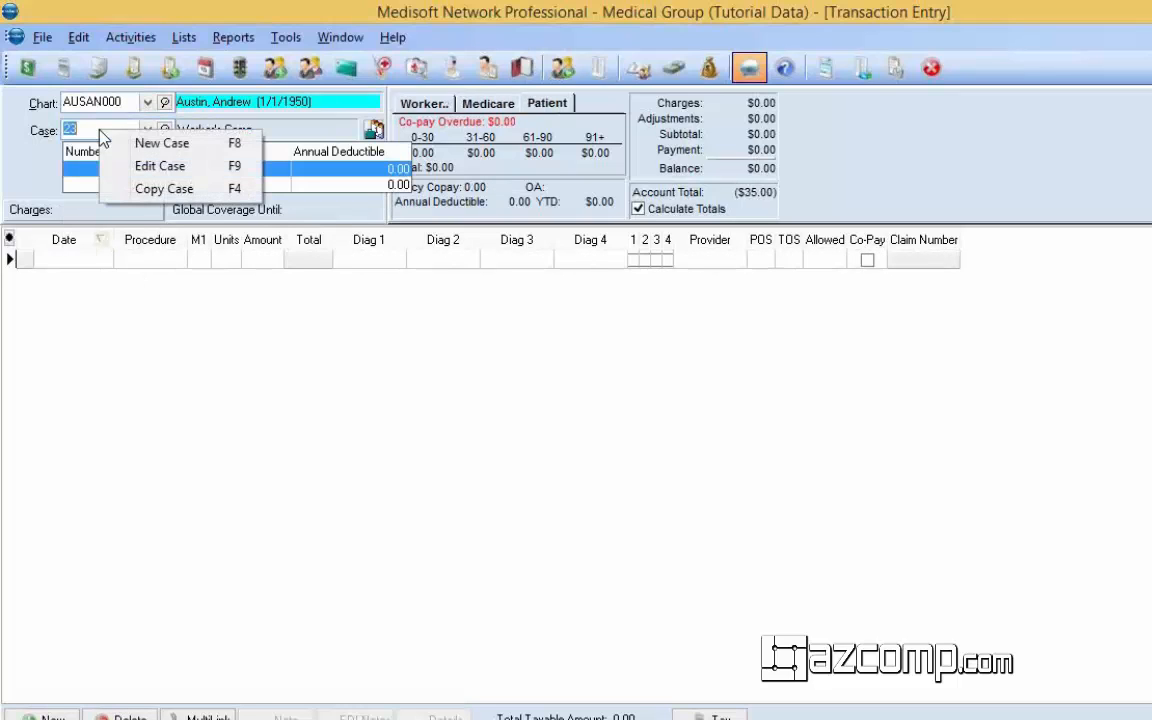
{"action": "left_click", "coordinate": [140, 166]}
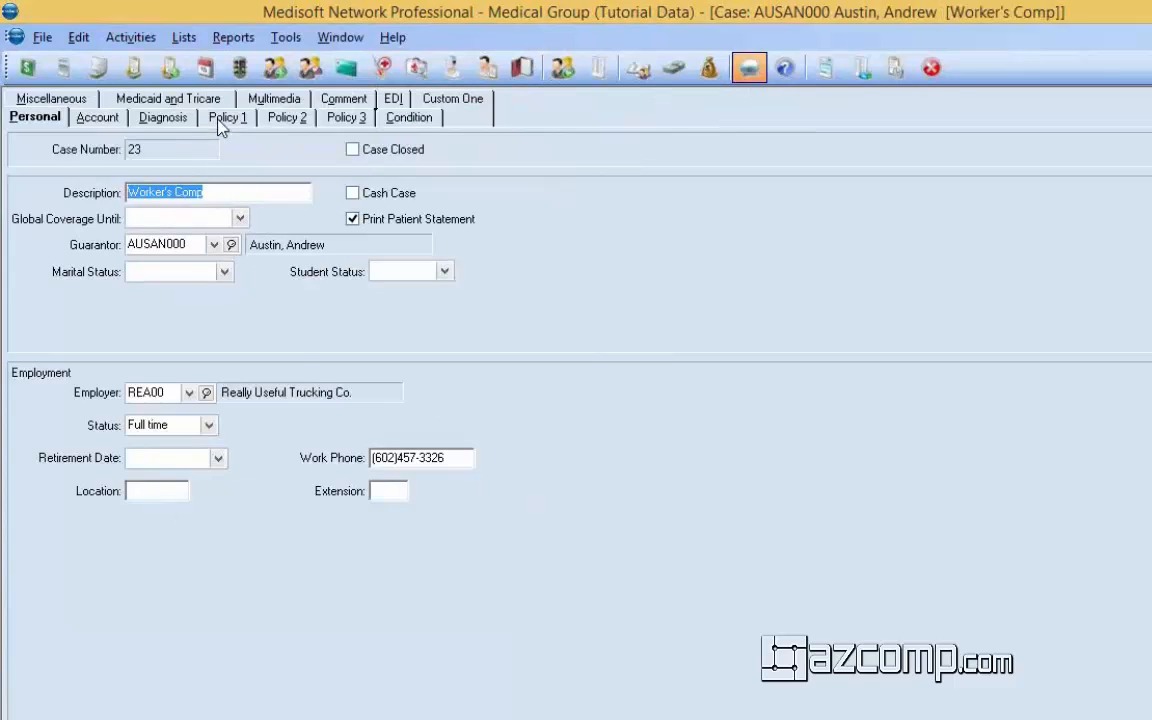
- Examine the diagnosis code set in the options of the case's primary carrier, Workers Compensation, and close the carrier record
{"action": "left_click", "coordinate": [226, 117]}
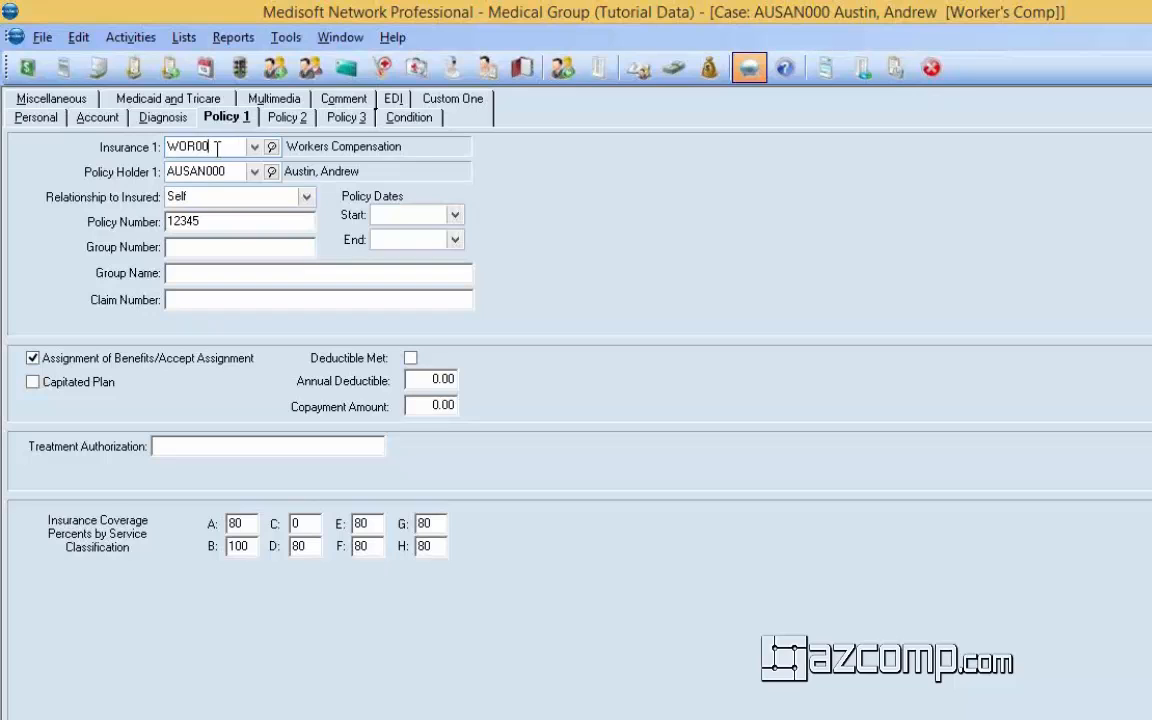
{"action": "right_click", "coordinate": [214, 149]}
{"action": "left_click", "coordinate": [260, 188]}
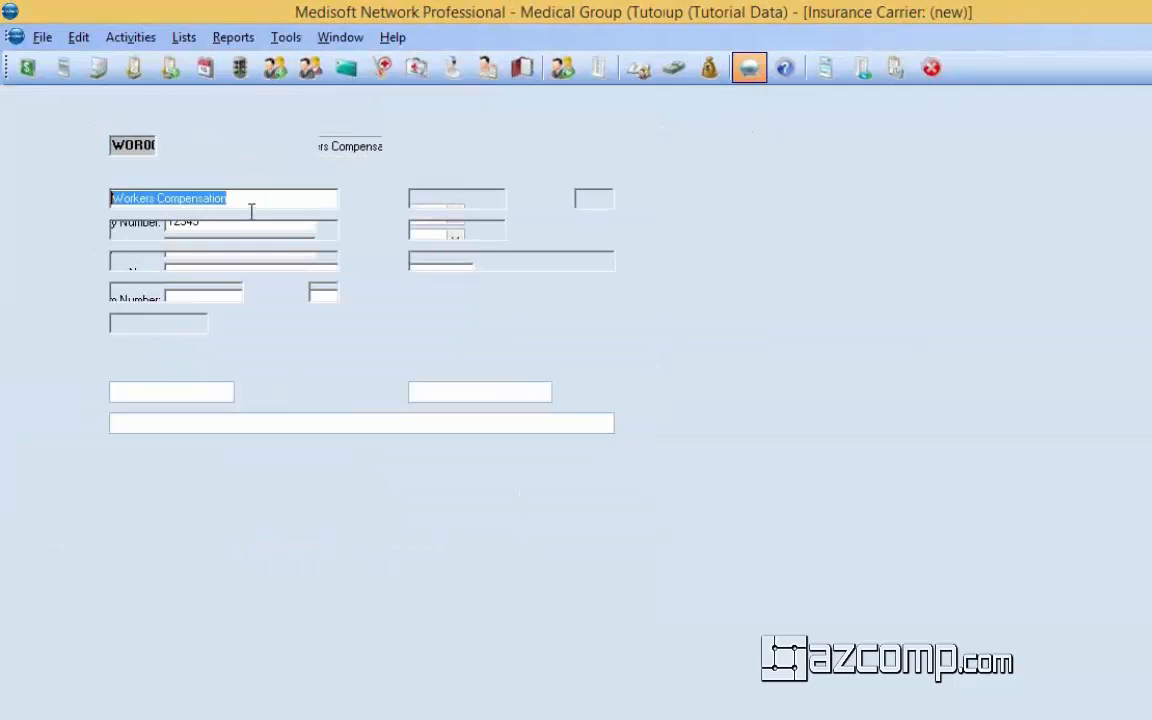
{"action": "left_click", "coordinate": [108, 98]}
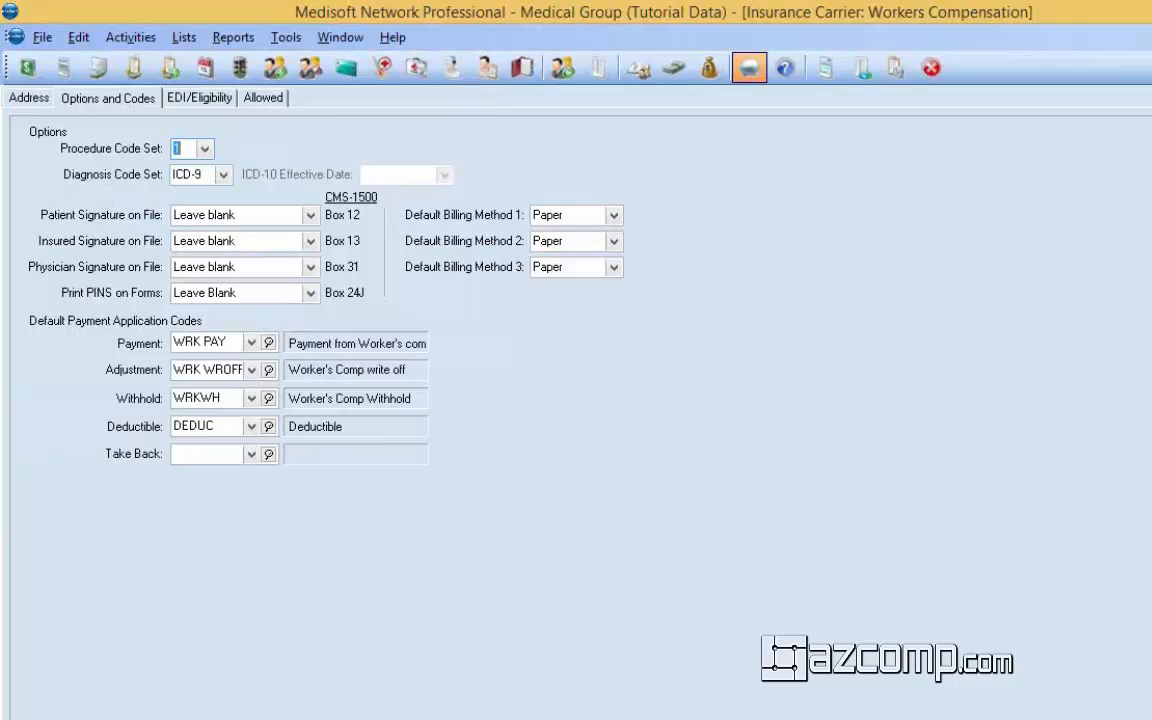
{"action": "left_click", "coordinate": [1150, 170]}
- Examine the diagnosis code set and ICD-10 effective date of the case's secondary carrier, Medicare, and return to Transaction Entry
{"action": "left_click", "coordinate": [287, 117]}
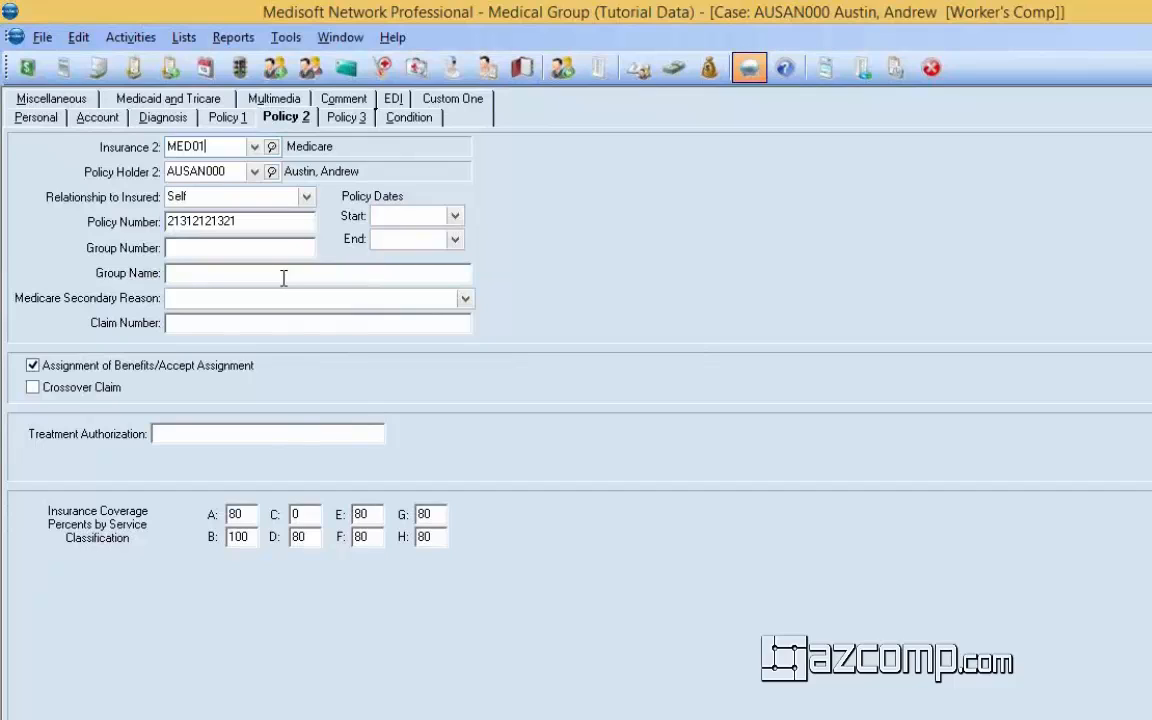
{"action": "right_click", "coordinate": [225, 150]}
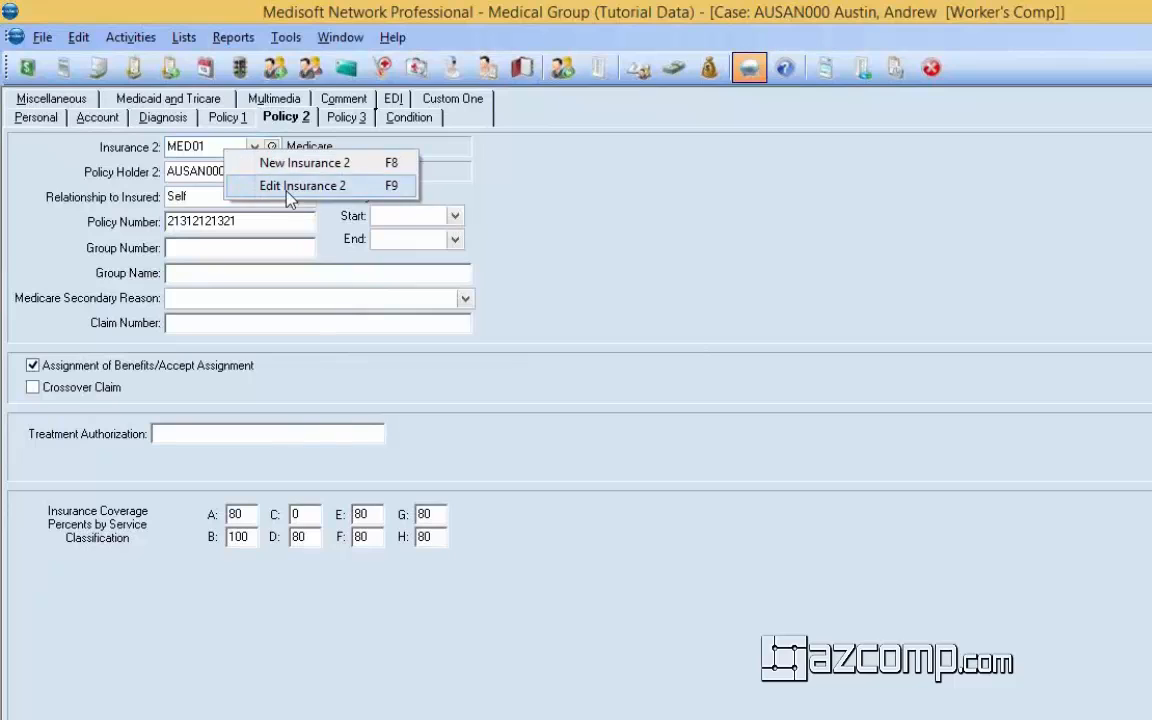
{"action": "left_click", "coordinate": [265, 183]}
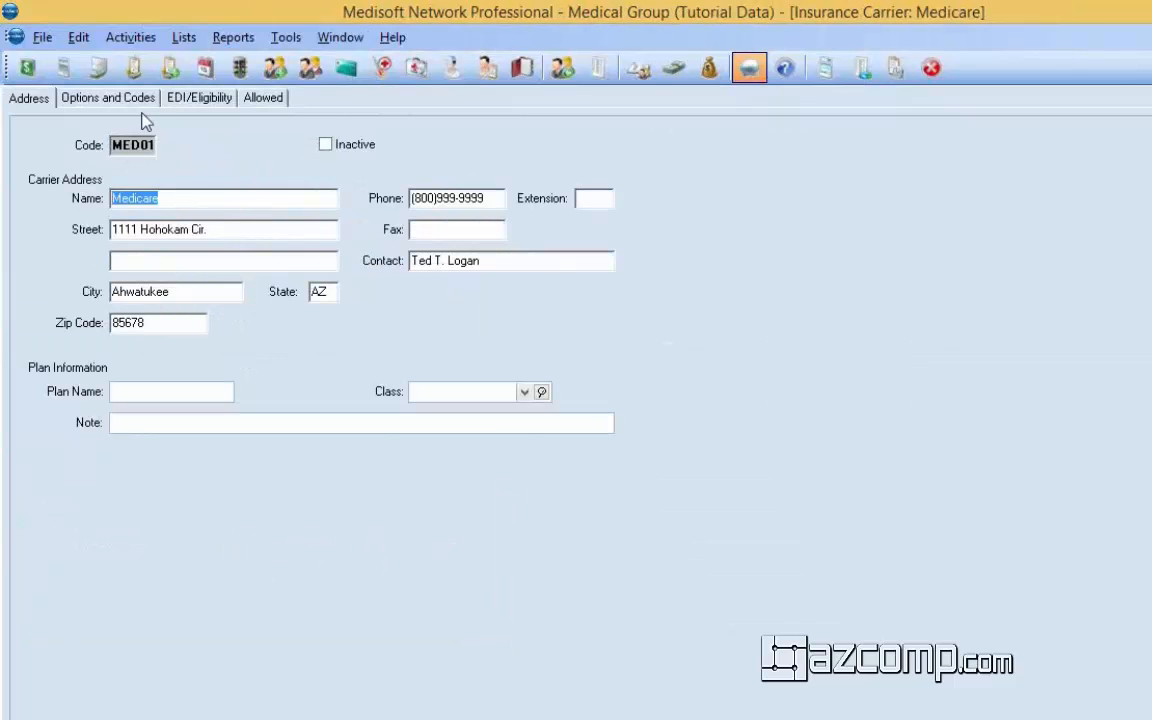
{"action": "left_click", "coordinate": [132, 104]}
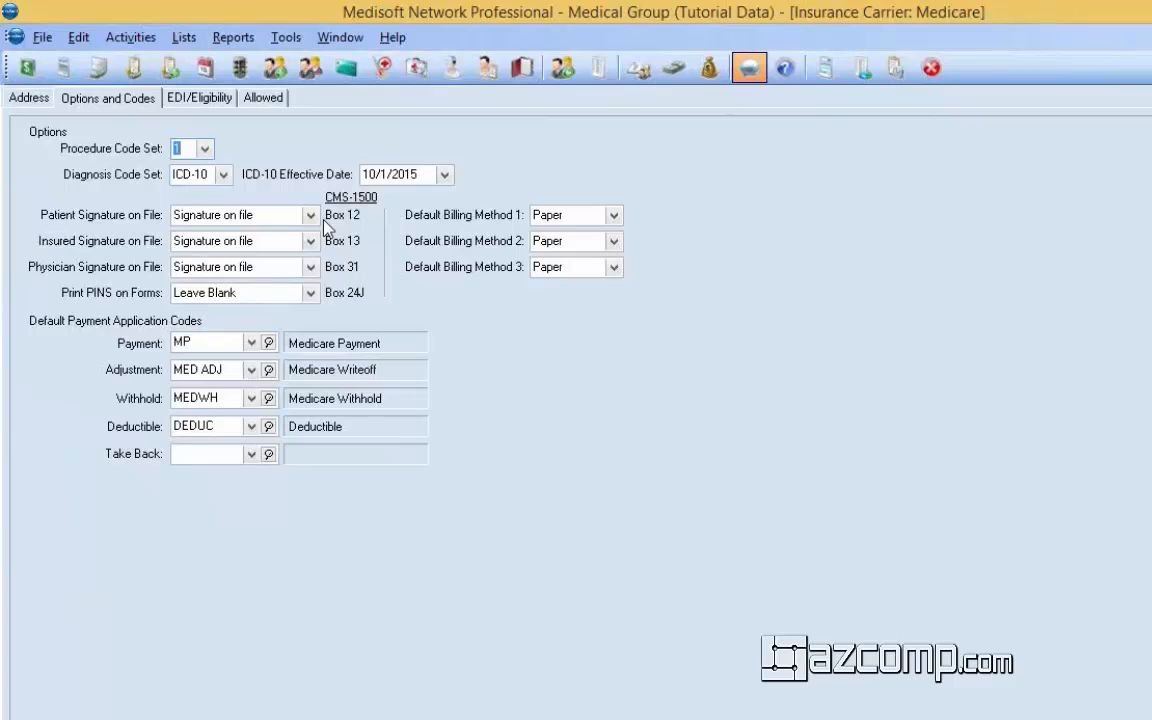
{"action": "left_click", "coordinate": [1150, 155]}
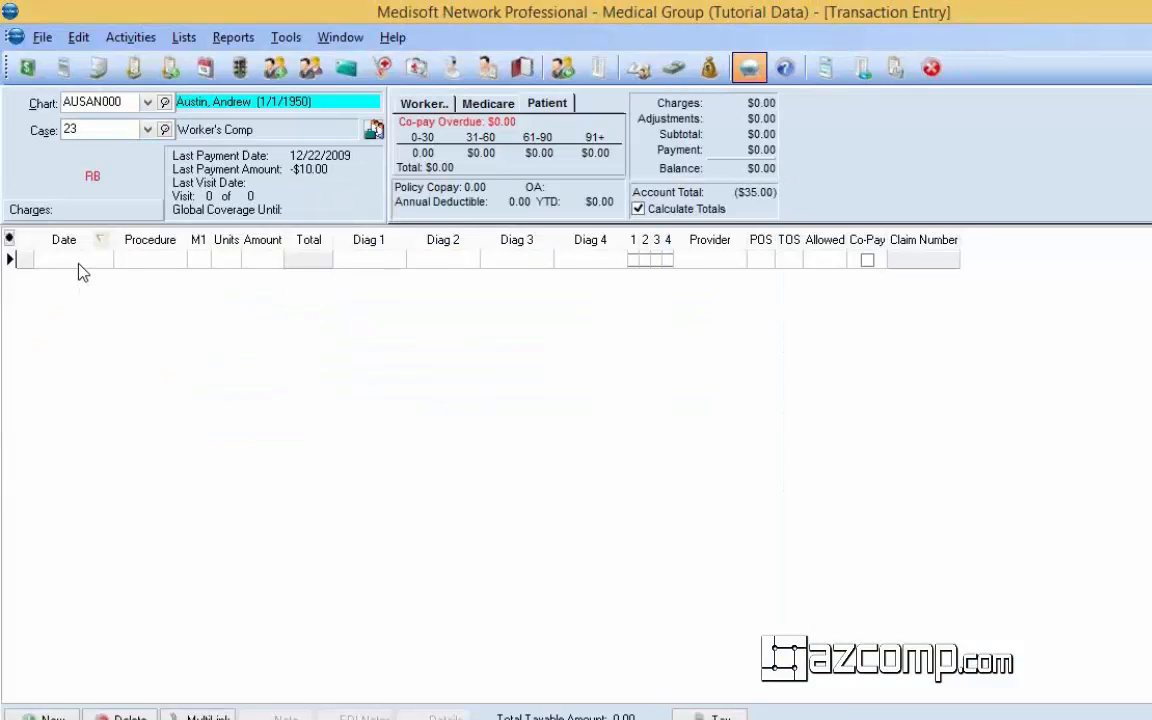
- Start a charge line dated 1/13/2015 with procedure code 99213 for the Worker's Comp case
{"action": "left_click", "coordinate": [80, 264]}
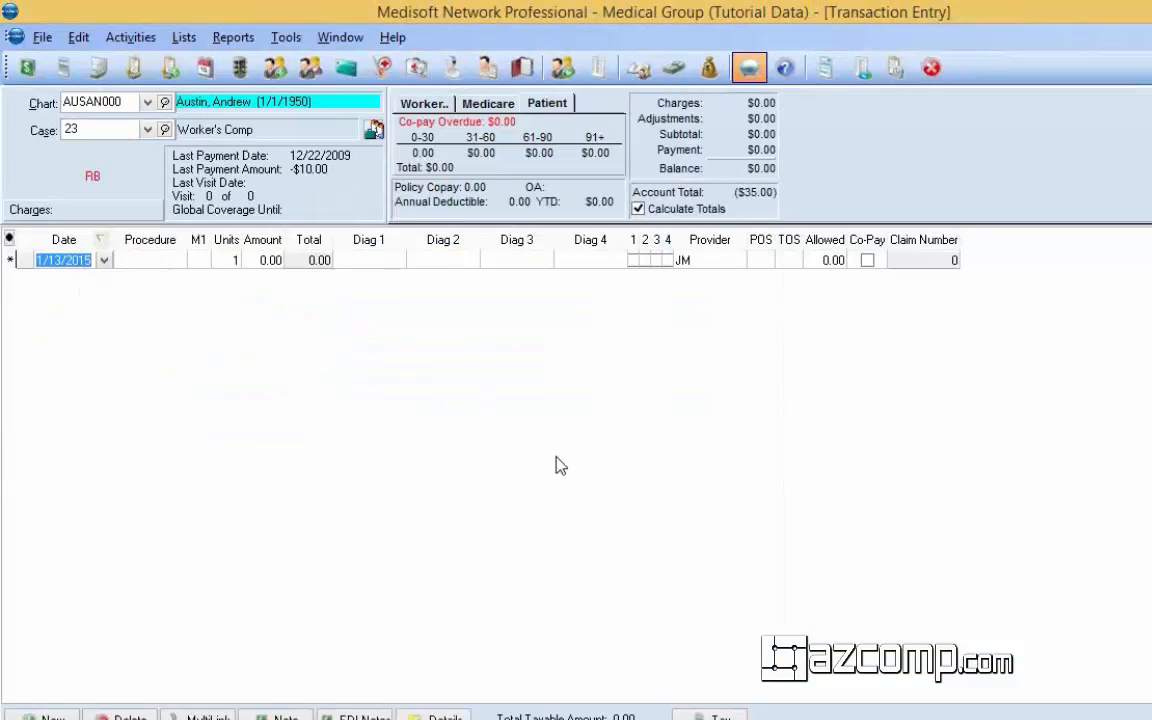
{"action": "key", "text": "Tab"}
{"action": "type", "text": "99"}
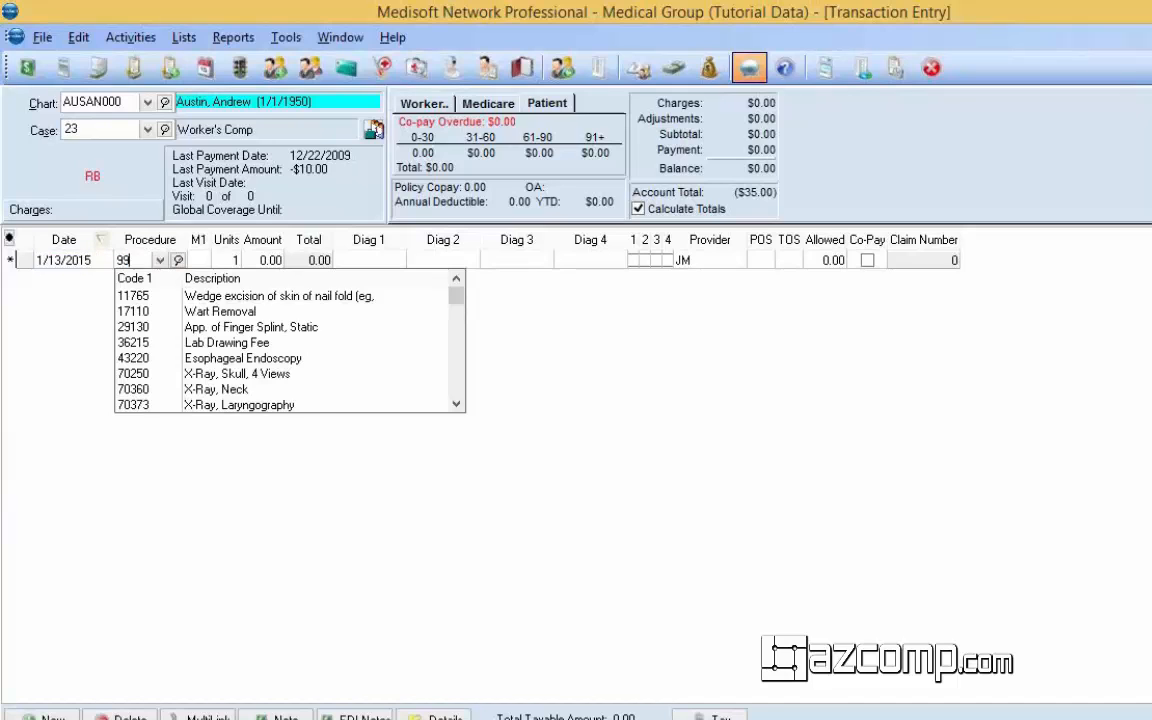
{"action": "type", "text": "213"}
{"action": "key", "text": "Tab"}
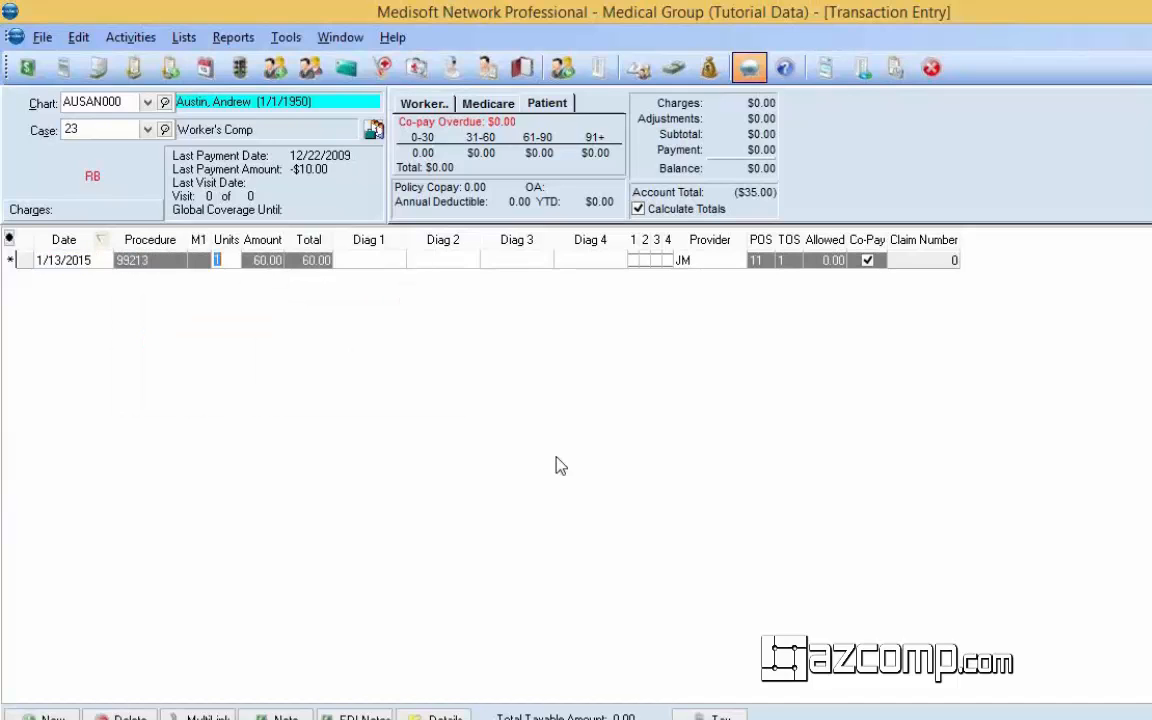
{"action": "key", "text": "Tab"}
{"action": "key", "text": "Tab"}
- Assign R11.2, Nausea w/vomiting, as the Worker's Comp charge's first diagnosis and save the transaction
{"action": "left_click", "coordinate": [397, 261]}
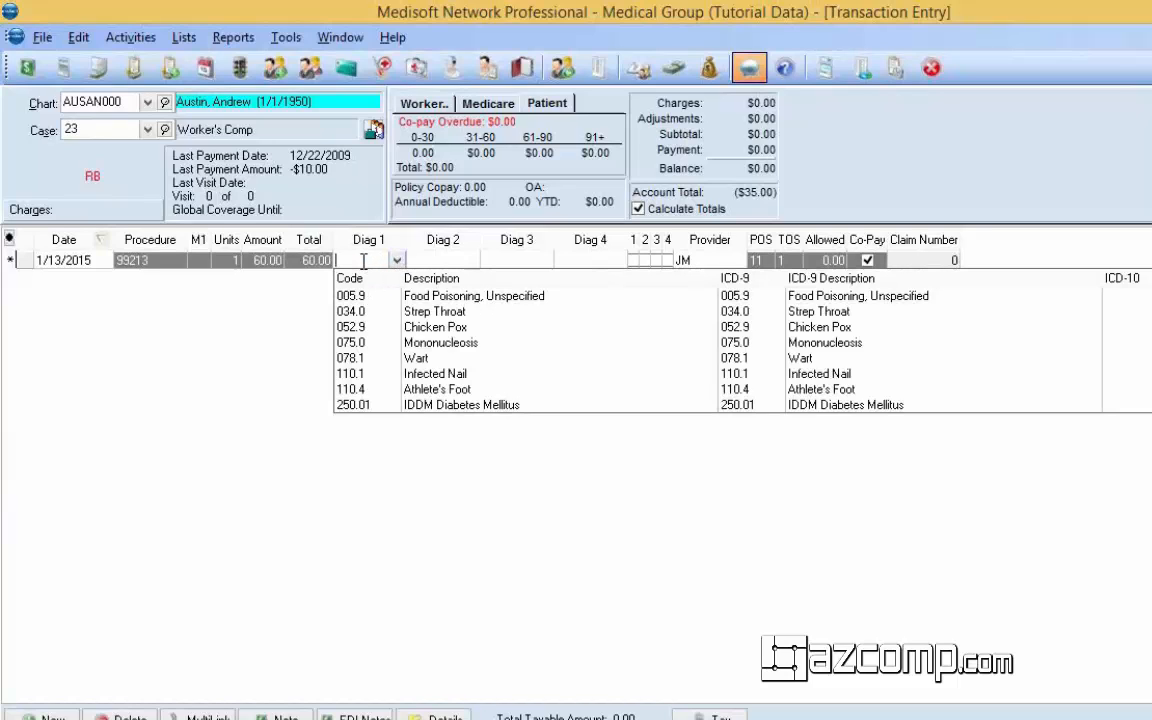
{"action": "type", "text": "R1"}
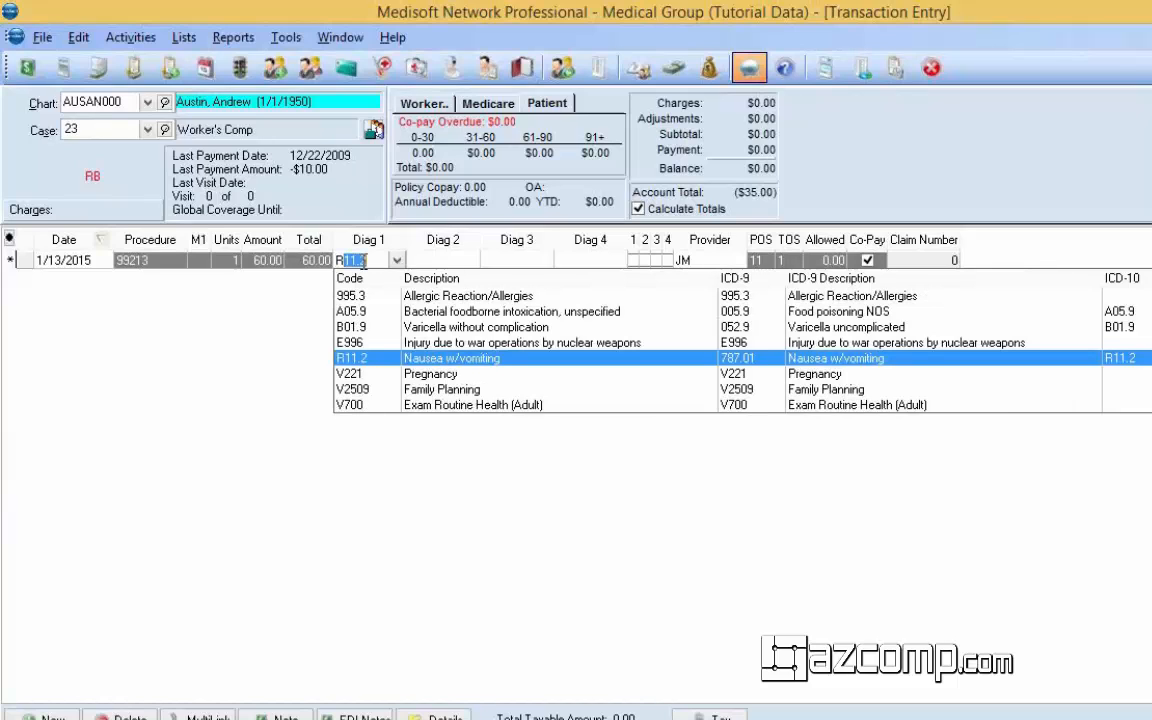
{"action": "type", "text": "1"}
{"action": "left_click", "coordinate": [432, 365]}
{"action": "key", "text": "Tab"}
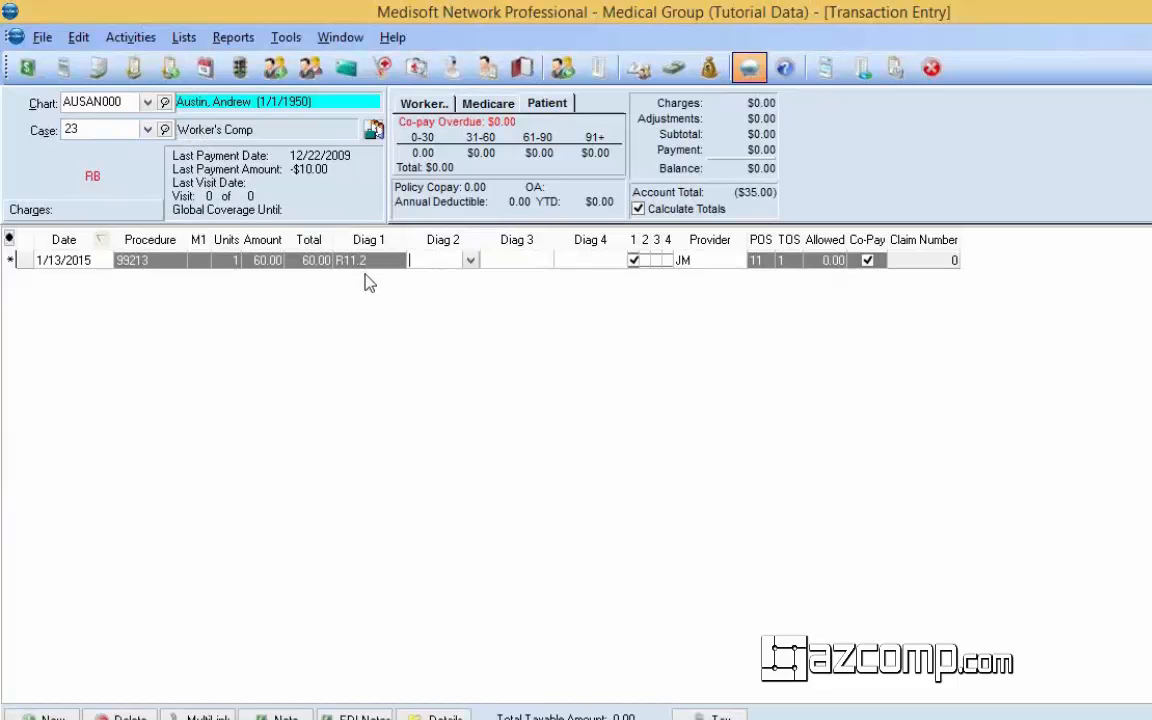
{"action": "key", "text": "Tab"}
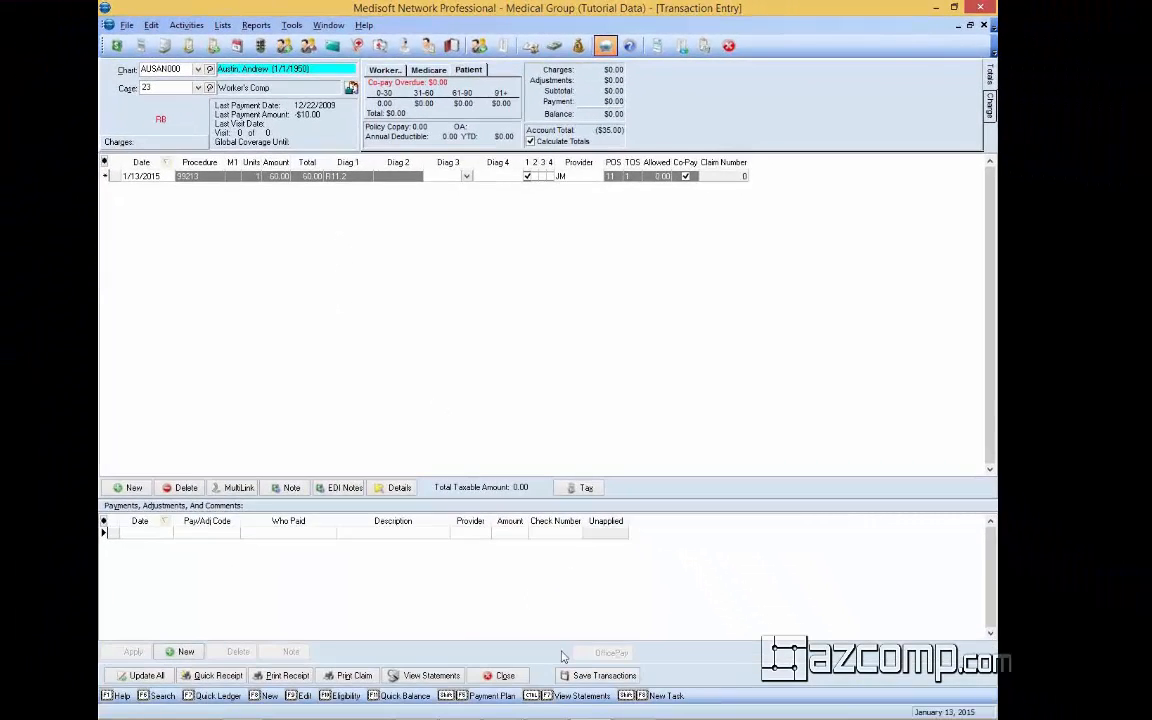
{"action": "left_click", "coordinate": [580, 679]}
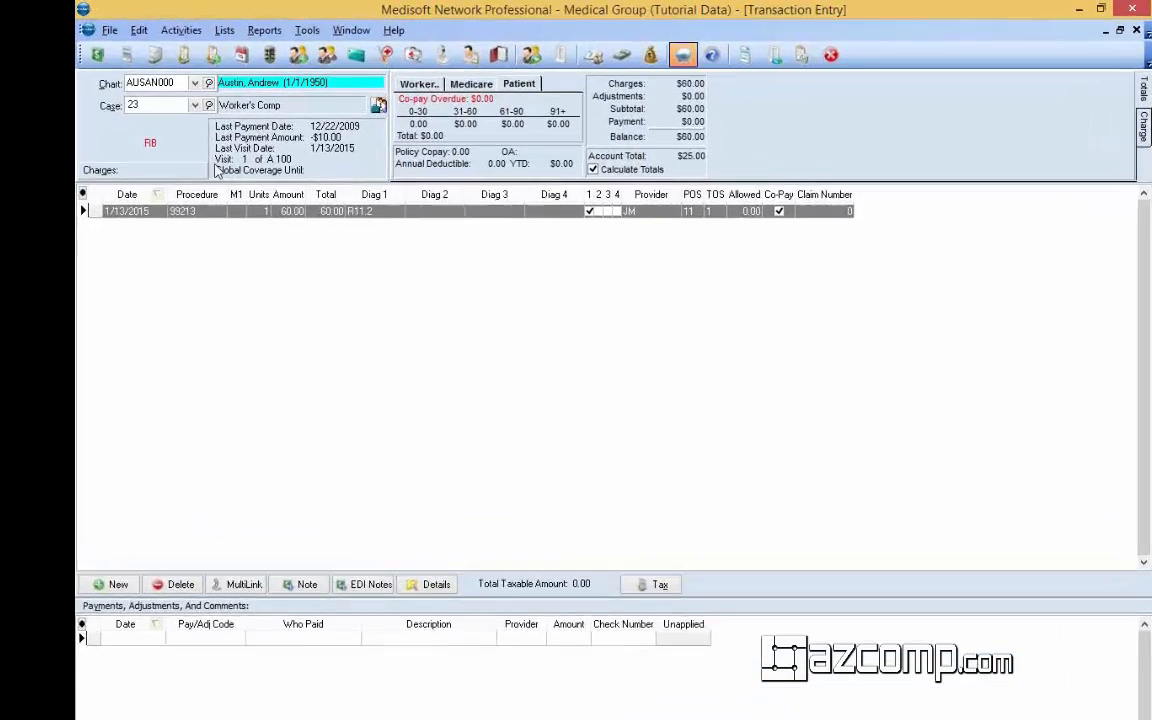
- Load the third listed patient's chart with the Aetna case
{"action": "left_click", "coordinate": [194, 105]}
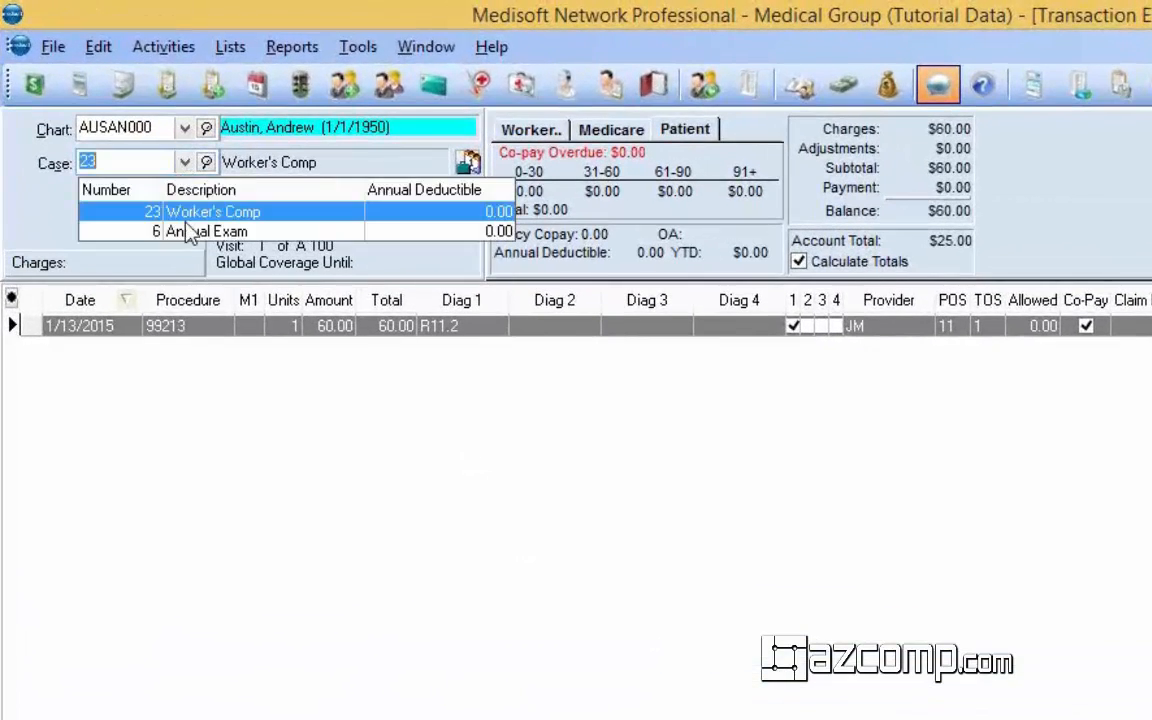
{"action": "left_click", "coordinate": [182, 138]}
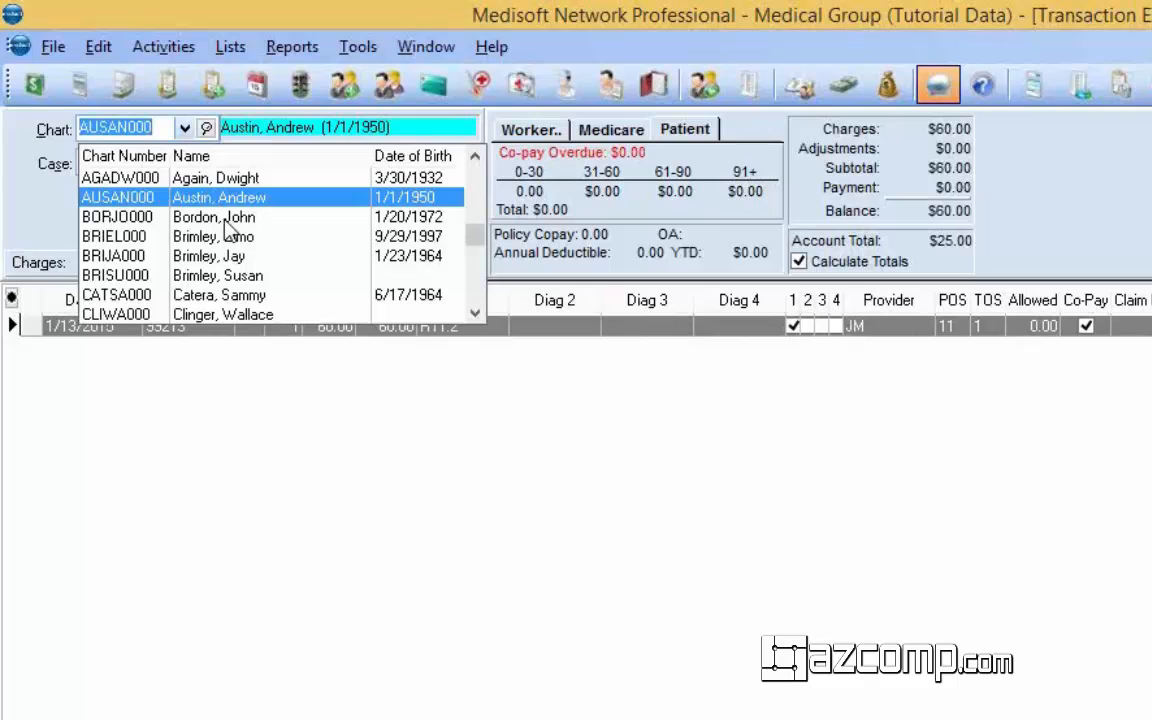
{"action": "left_click", "coordinate": [204, 216]}
{"action": "key", "text": "Tab"}
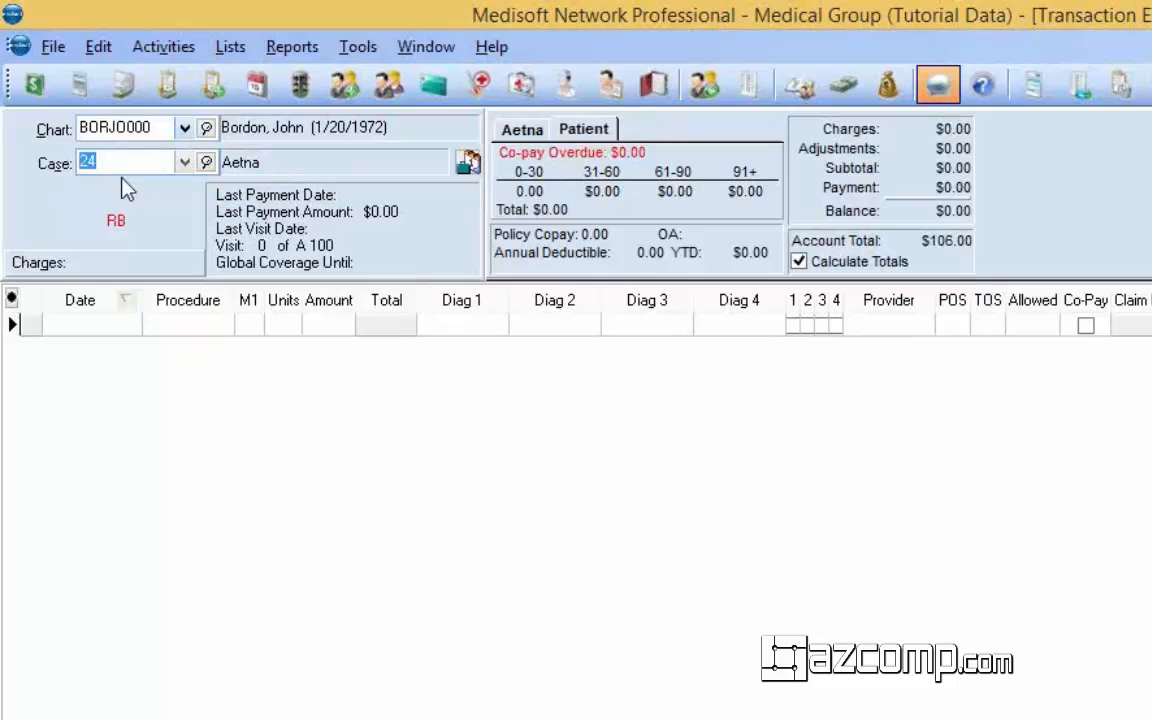
{"action": "key", "text": "Tab"}
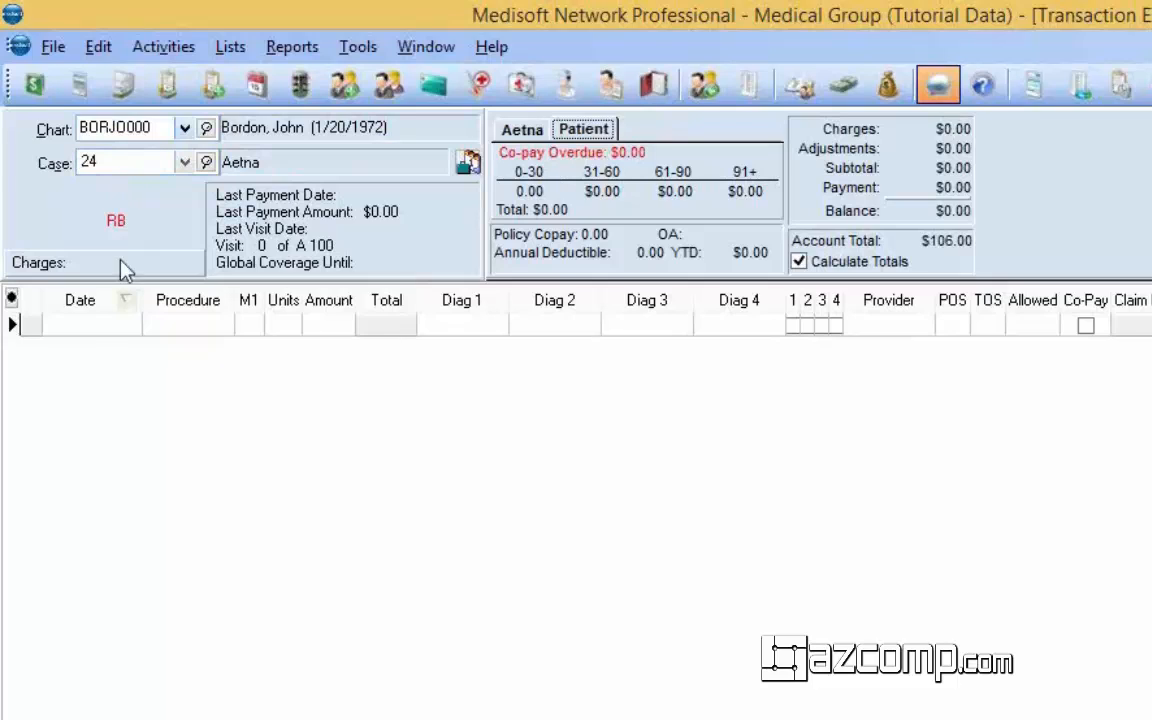
- Start a charge line dated 1/13/2015 with procedure code 99213 for the Aetna case
{"action": "left_click", "coordinate": [87, 326]}
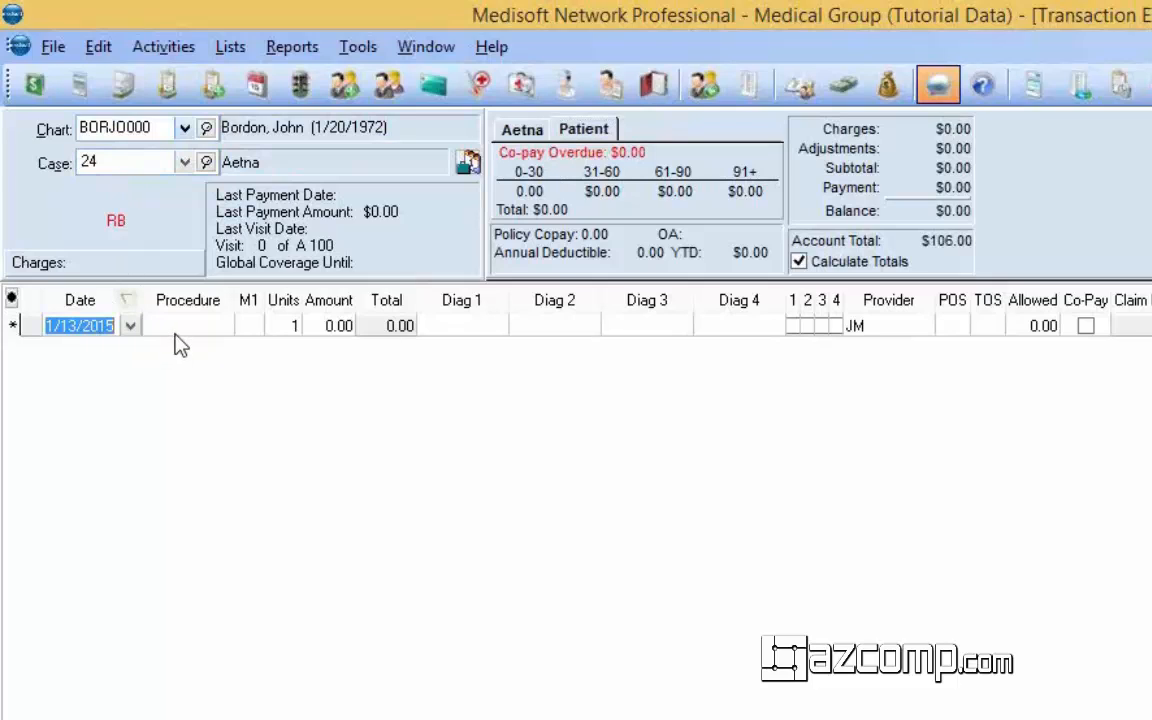
{"action": "left_click", "coordinate": [176, 334]}
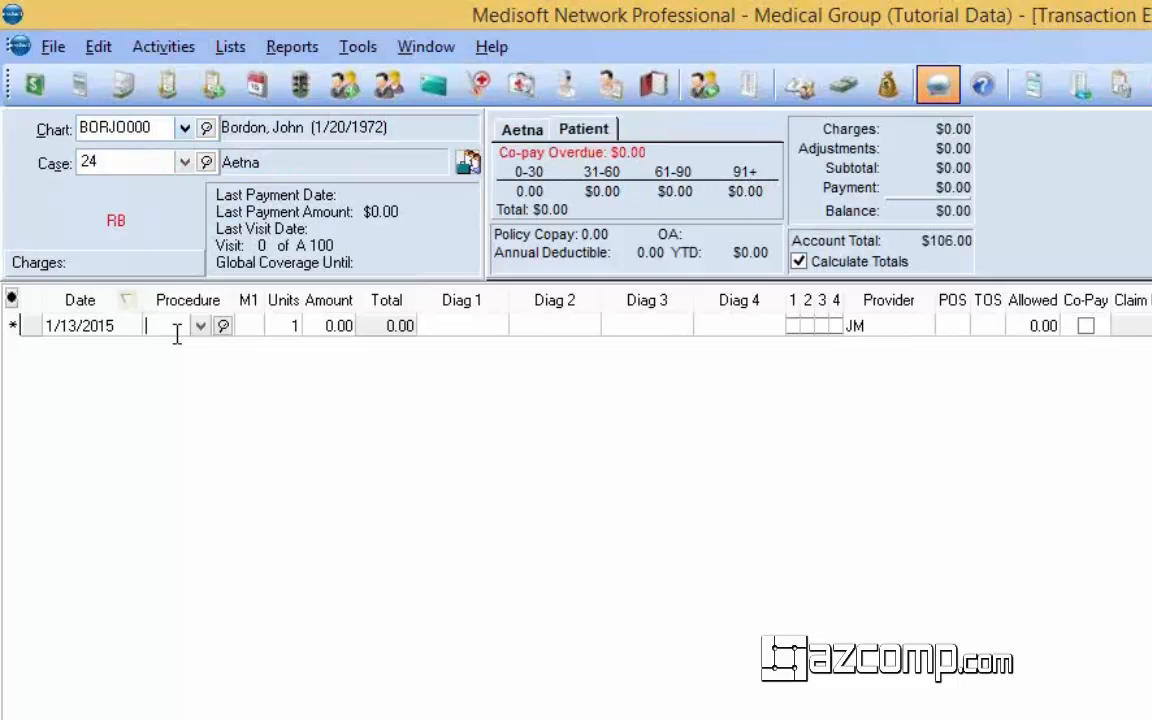
{"action": "type", "text": "99213"}
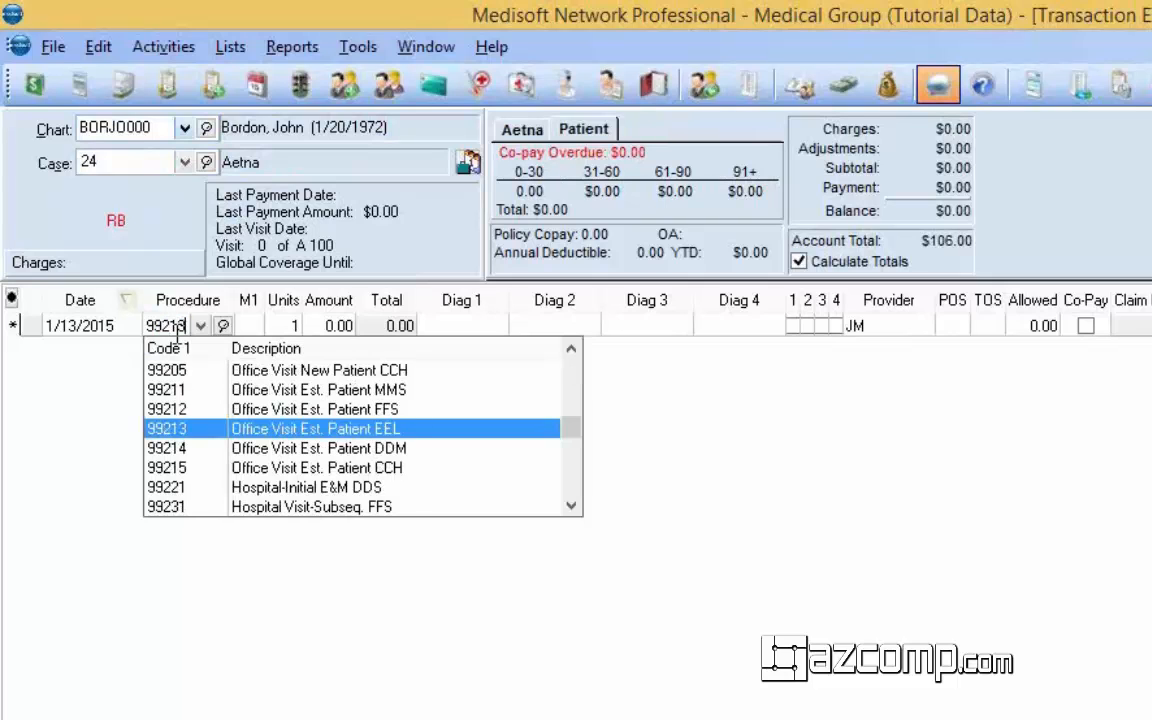
{"action": "key", "text": "Tab"}
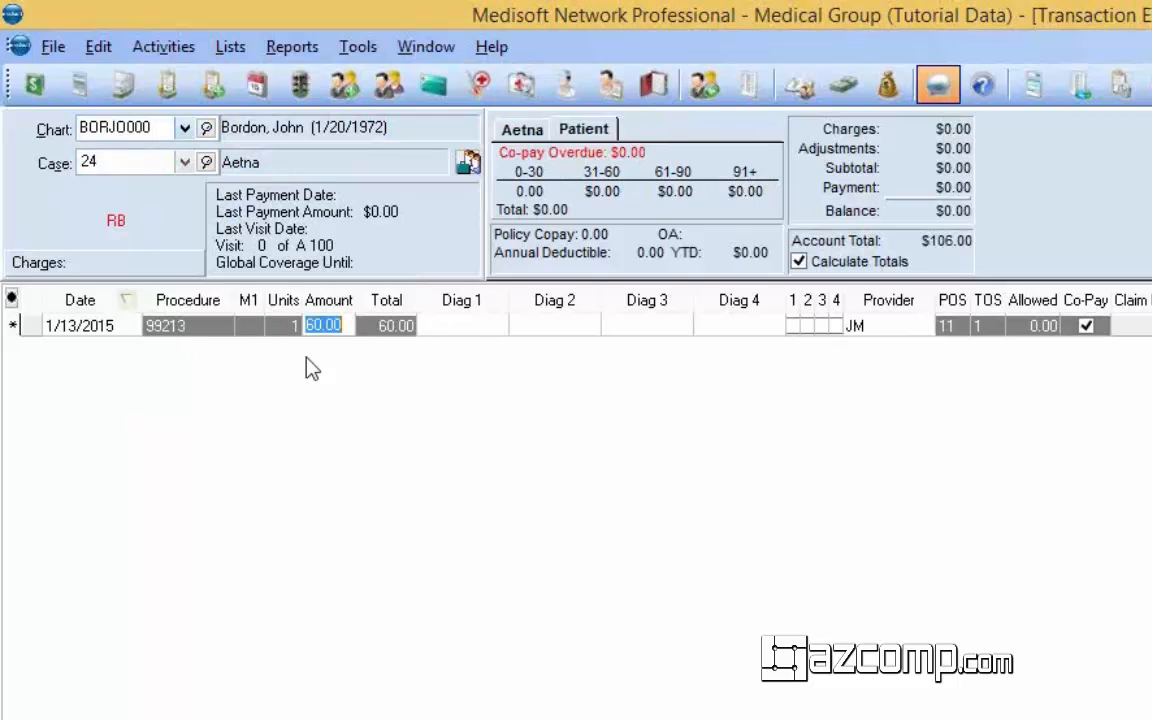
- Assign 005.9, Food Poisoning, Unspecified, as the Aetna charge's first diagnosis and check its ICD-10 columns in the code list
{"action": "left_click", "coordinate": [466, 330]}
{"action": "left_click", "coordinate": [497, 326]}
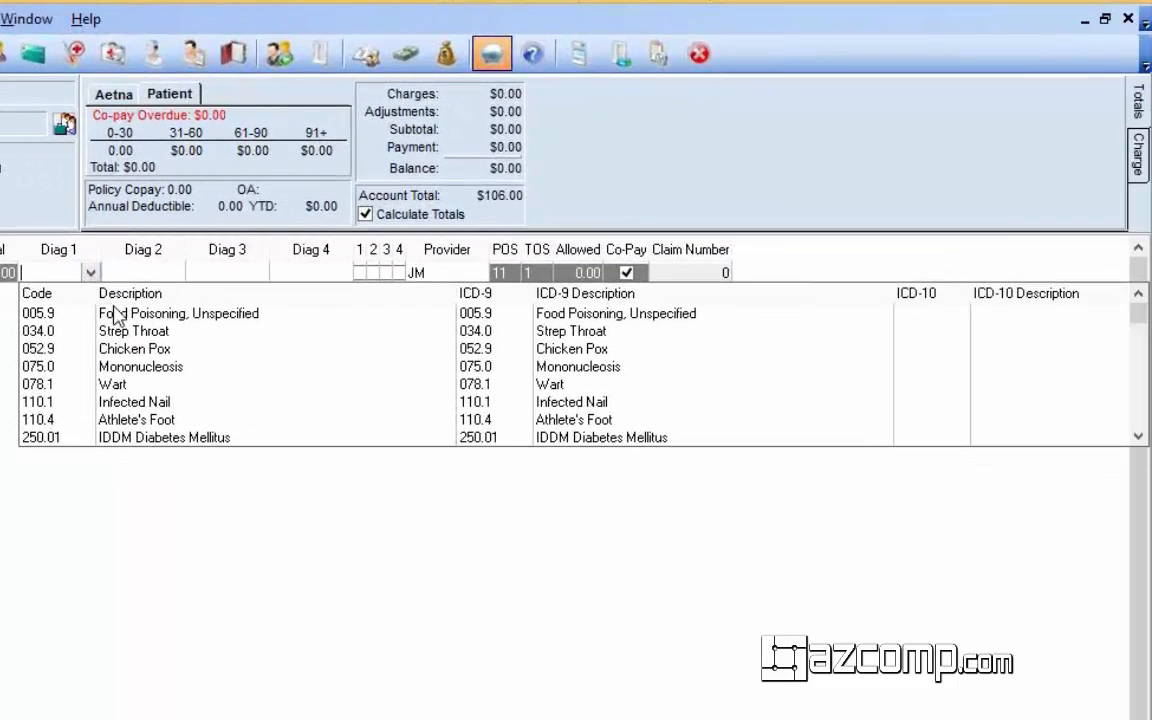
{"action": "left_click", "coordinate": [179, 322]}
{"action": "left_click", "coordinate": [125, 318]}
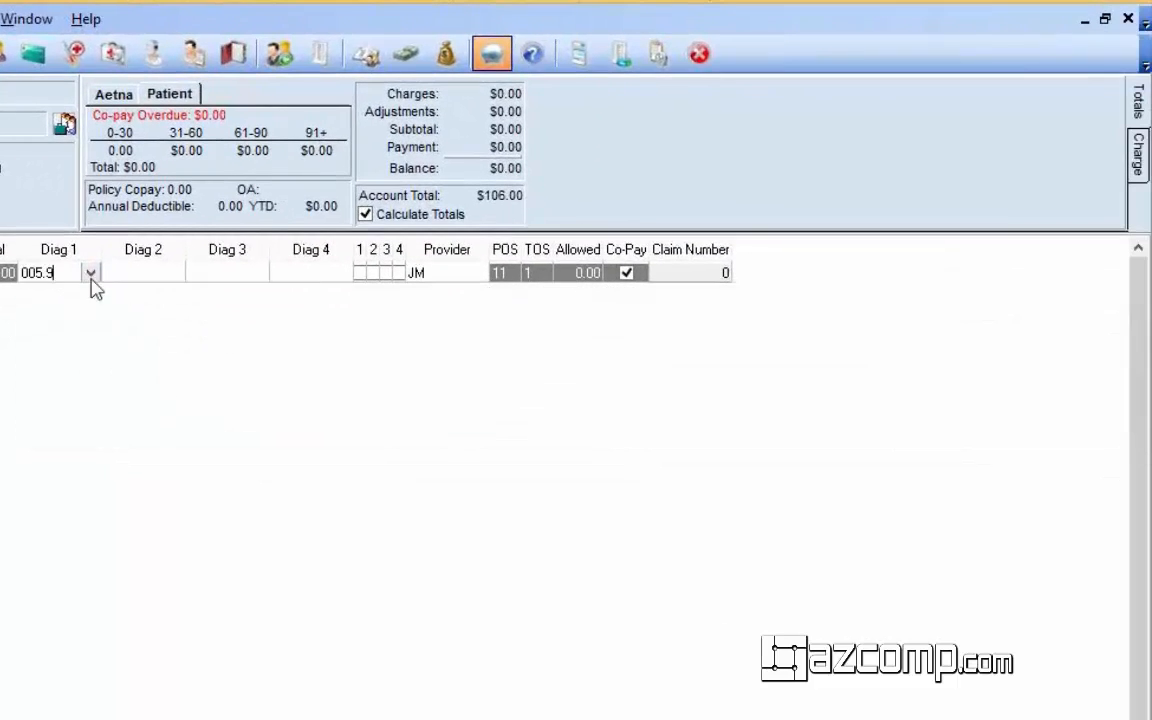
{"action": "left_click", "coordinate": [90, 273]}
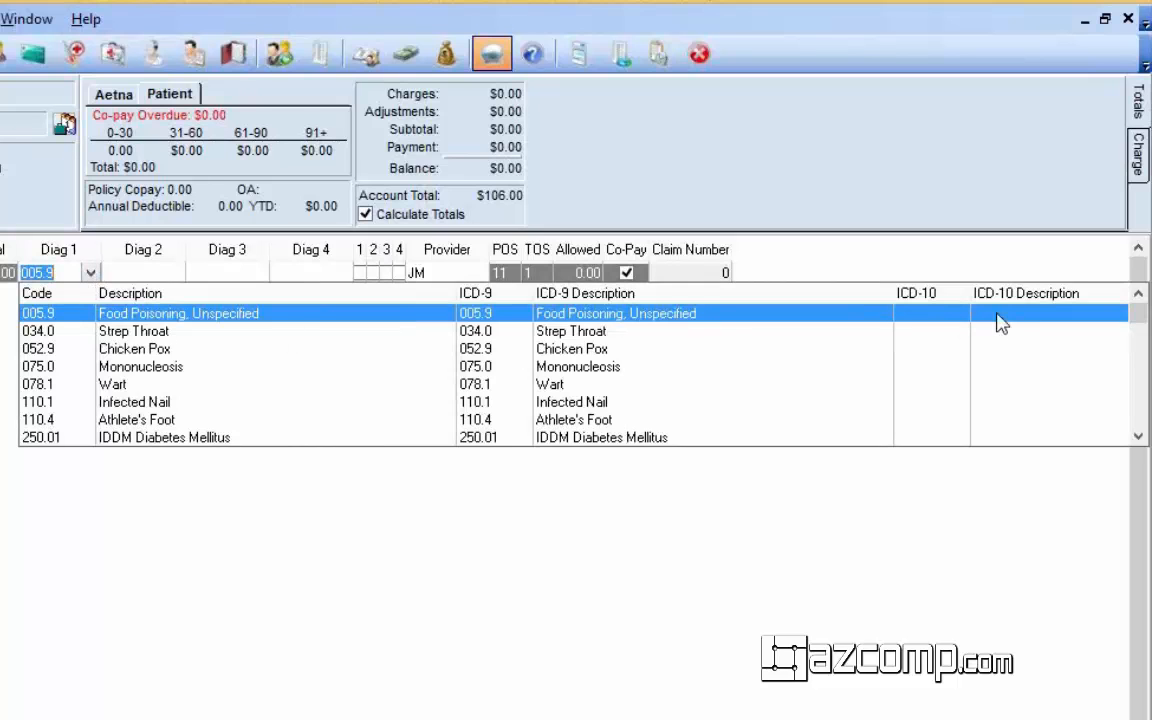
{"action": "left_click", "coordinate": [79, 279]}
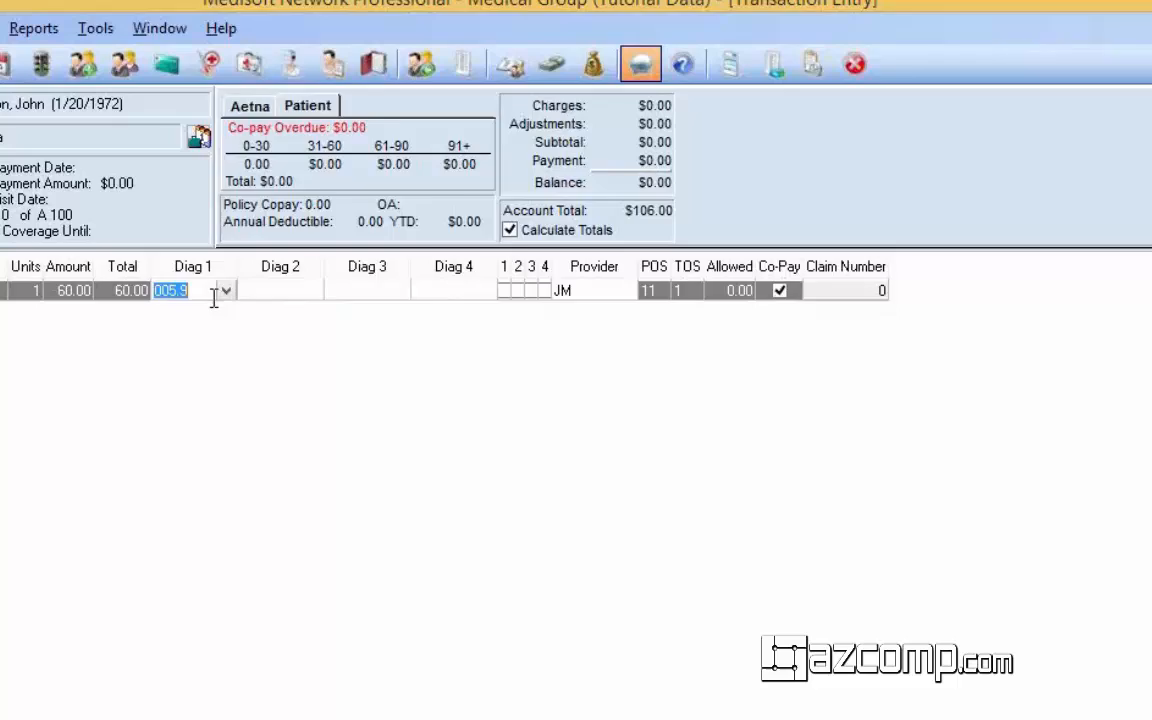
{"action": "key", "text": "Tab"}
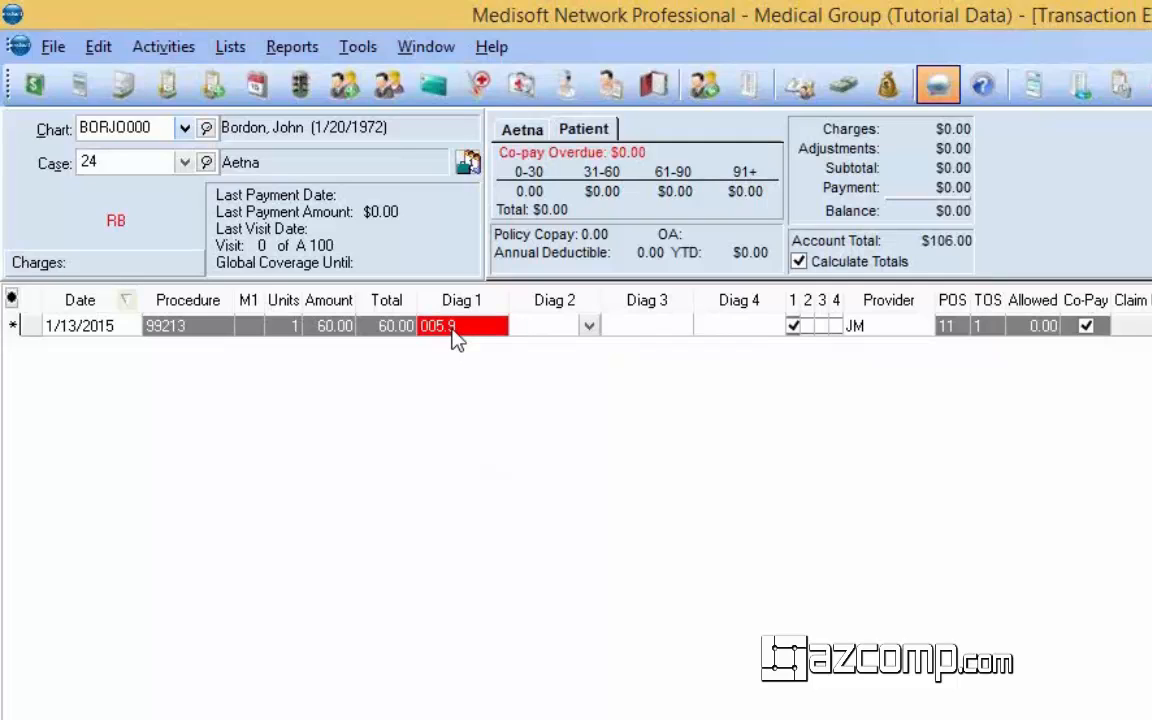
- Check the ICD-10 mapping in the Aetna charge's 005.9 diagnosis record, leaving the record unchanged
{"action": "left_click", "coordinate": [455, 335]}
{"action": "right_click", "coordinate": [455, 335]}
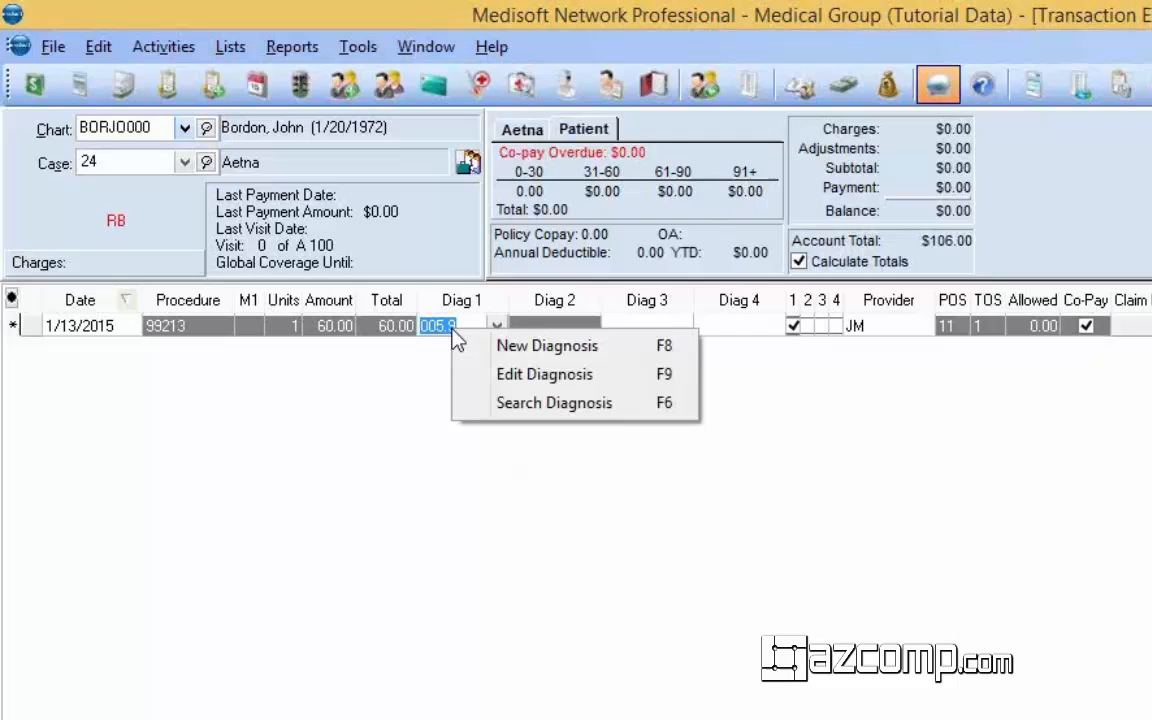
{"action": "left_click", "coordinate": [545, 376]}
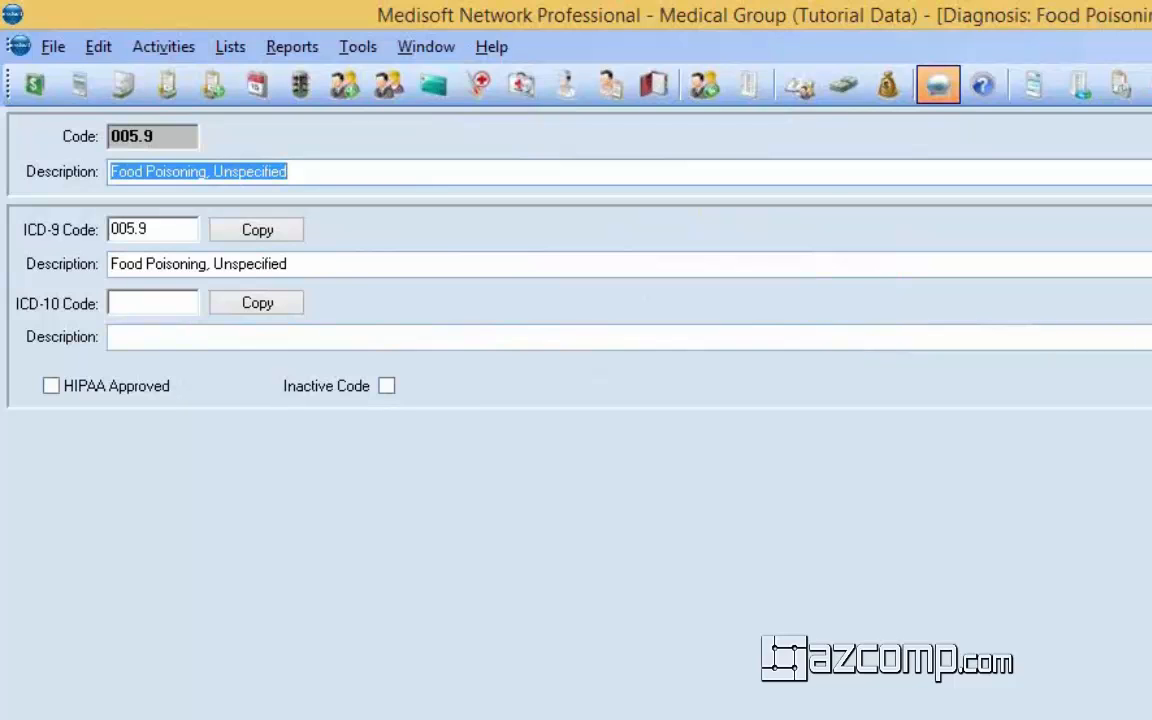
{"action": "key", "text": "Escape"}
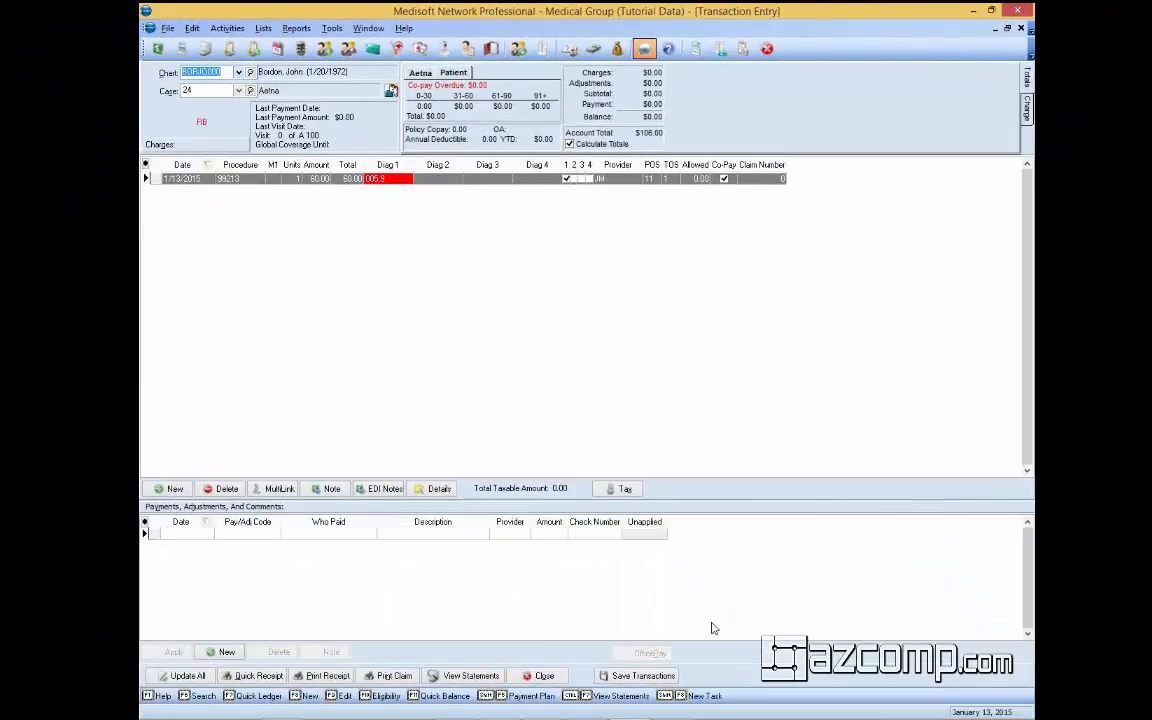
- Save the Aetna charge with diagnosis 005.9 despite the code set warning, and close transaction entry
{"action": "left_click", "coordinate": [640, 675]}
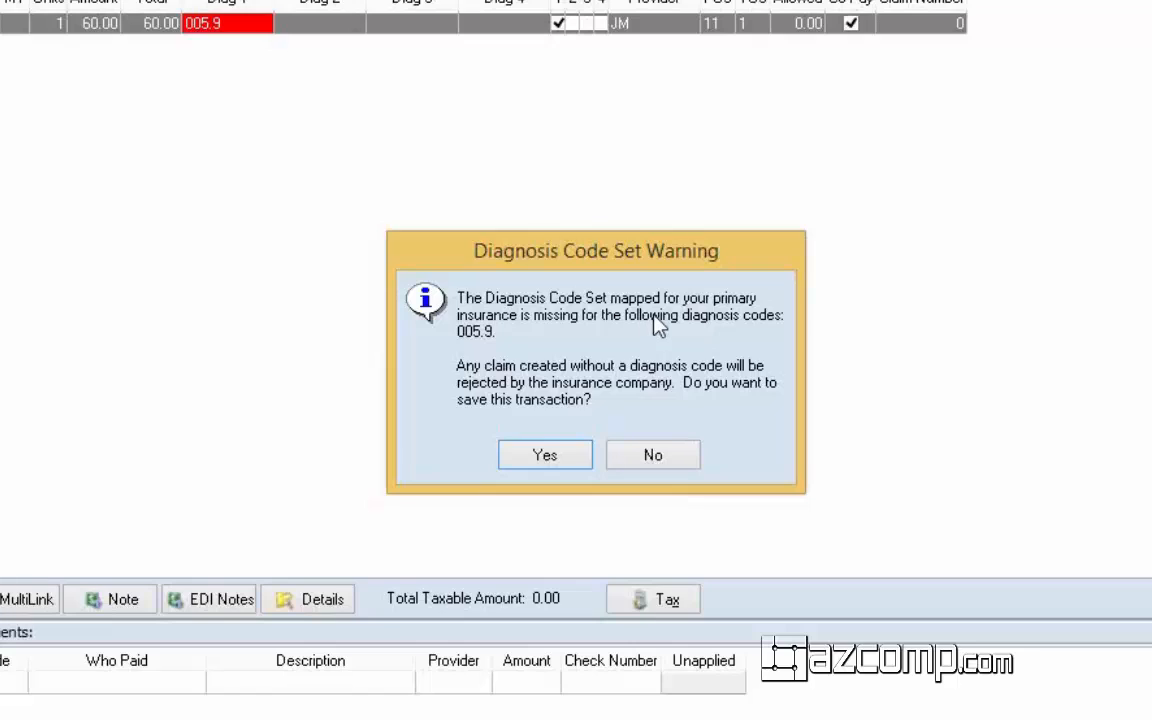
{"action": "left_click", "coordinate": [556, 462]}
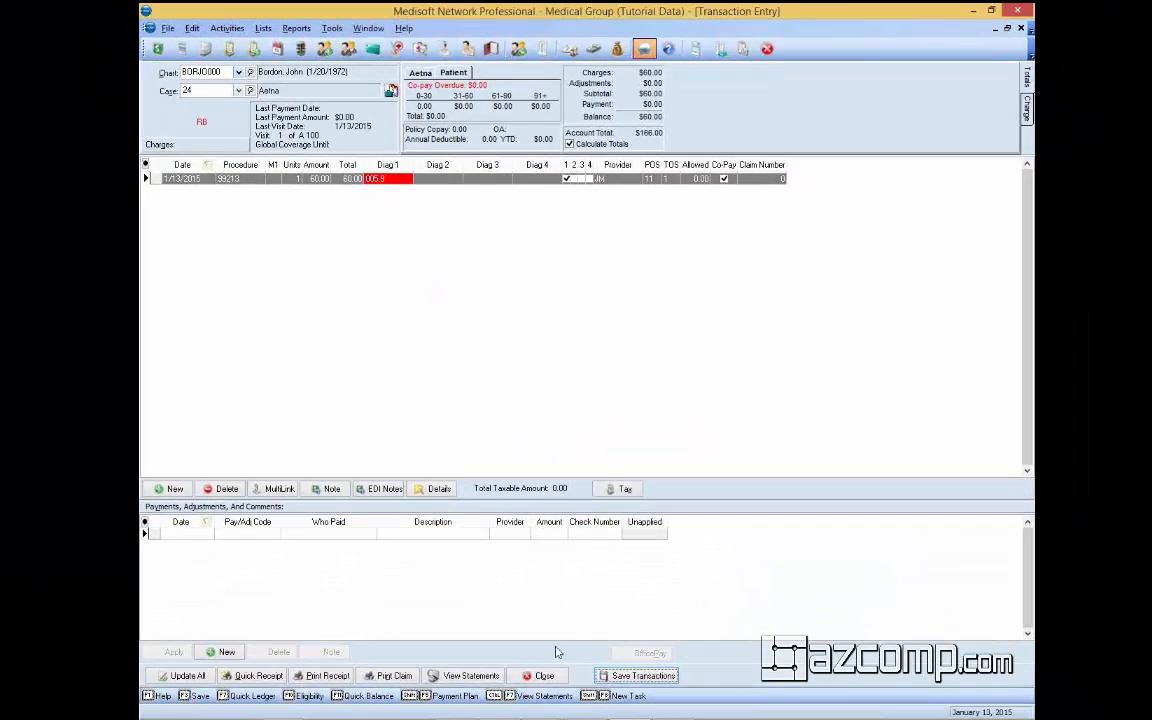
{"action": "left_click", "coordinate": [547, 678]}
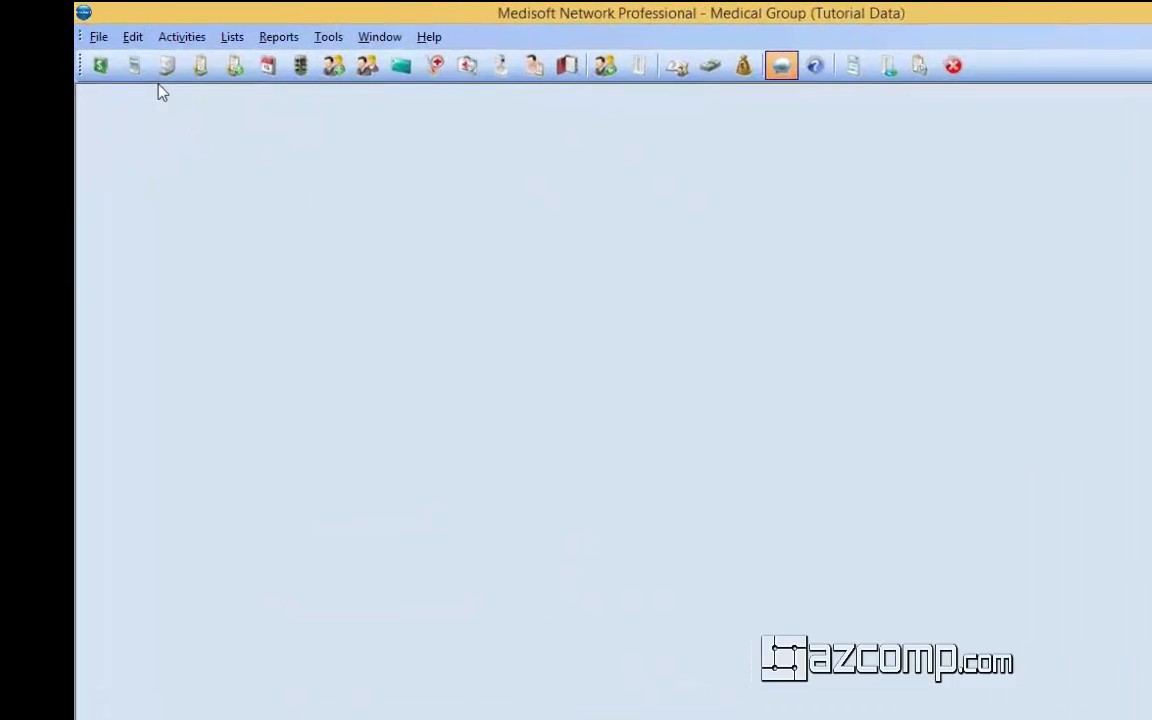
- Create claims in Claim Management for all pending transactions, leaving every range and filter blank
{"action": "left_click", "coordinate": [131, 67]}
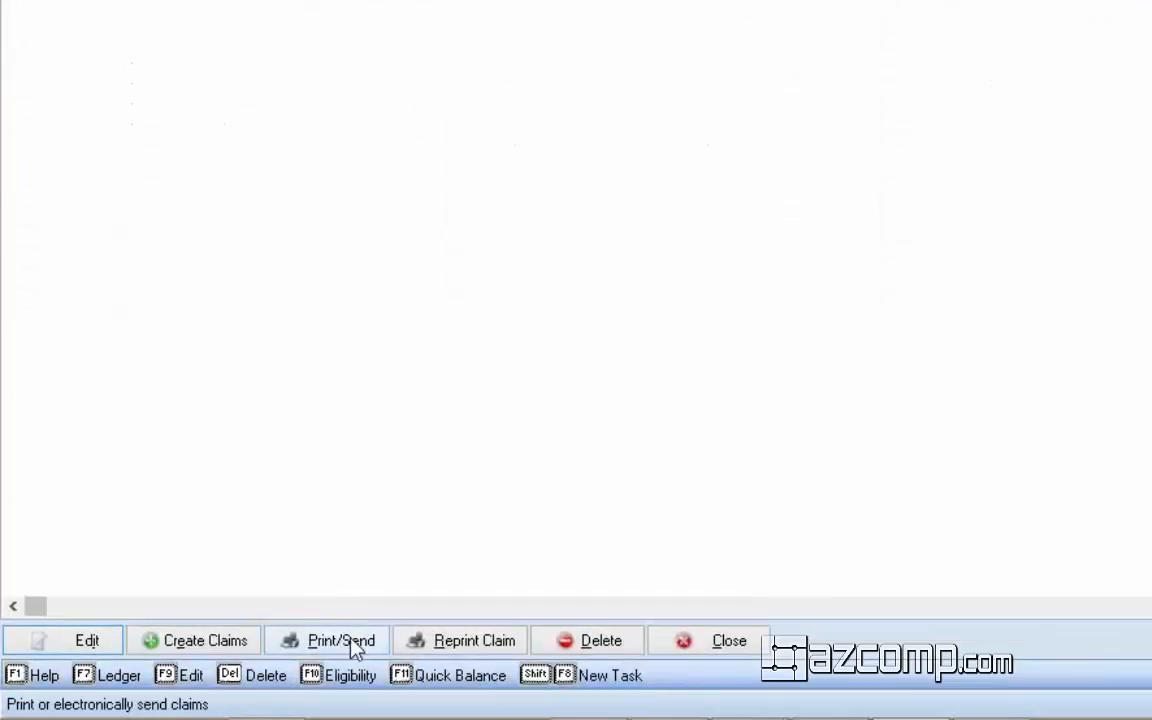
{"action": "left_click", "coordinate": [215, 645]}
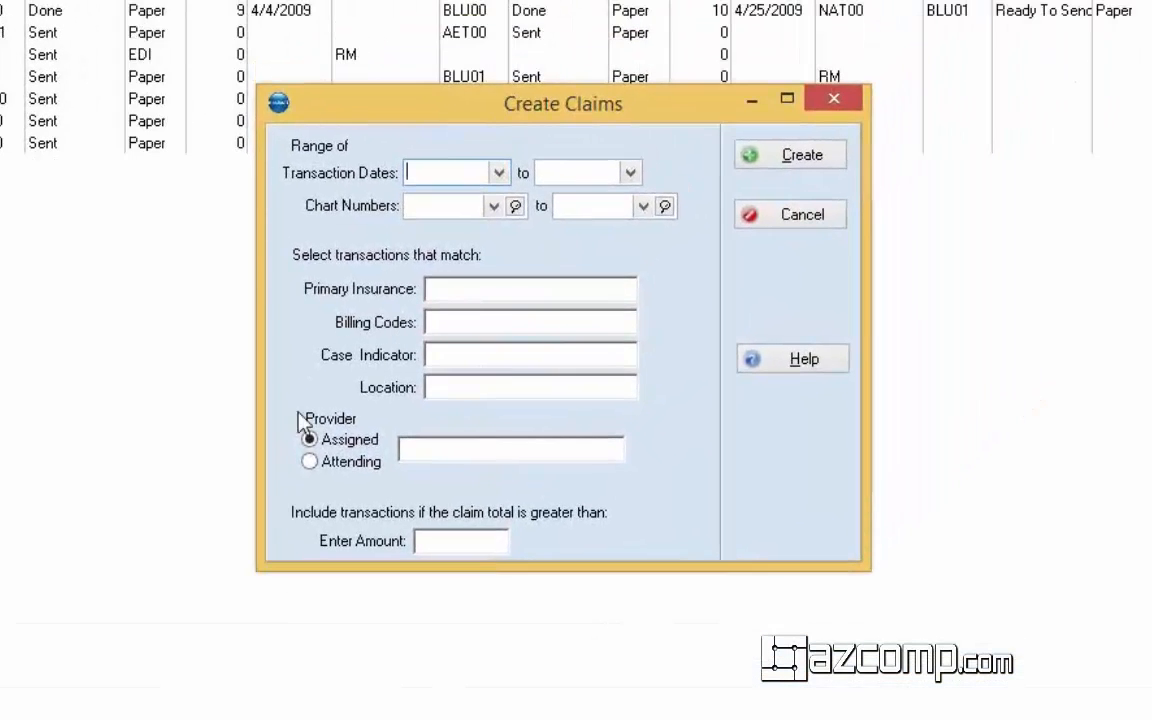
{"action": "left_click", "coordinate": [758, 162]}
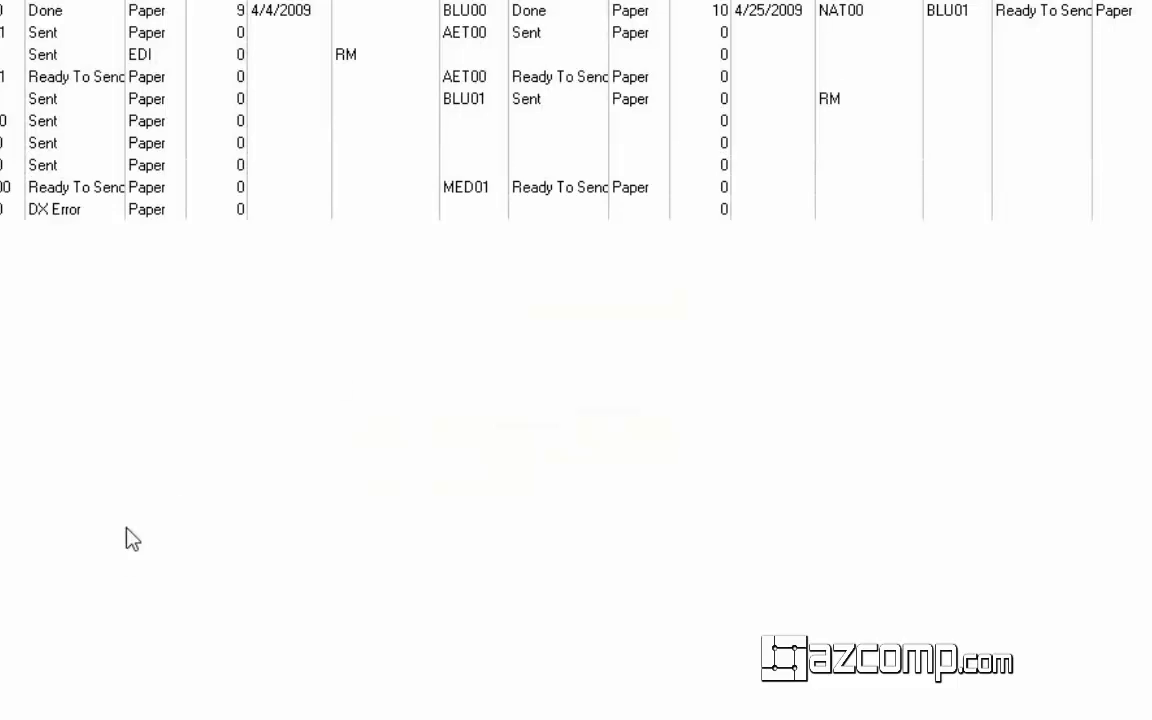
- Compare the statuses of the new Medicare, Worker's Comp and Aetna claims, and examine the Aetna claim's carrier status and transaction diagnosis
{"action": "left_click", "coordinate": [1, 76]}
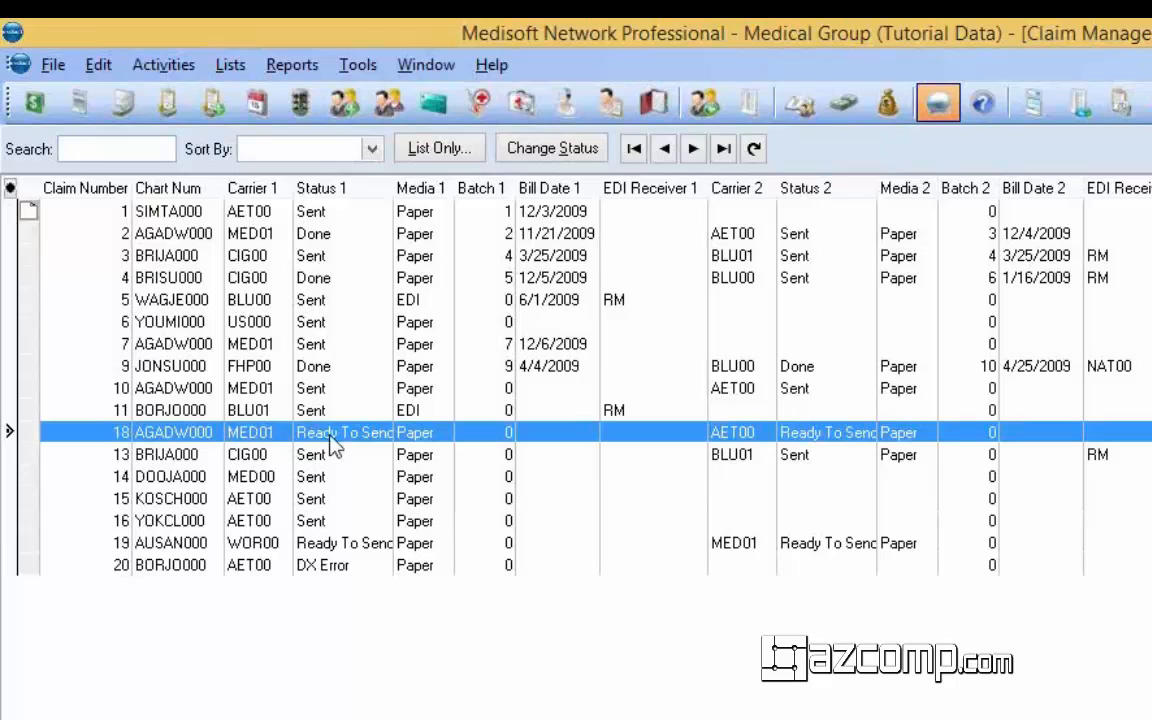
{"action": "left_click", "coordinate": [350, 545]}
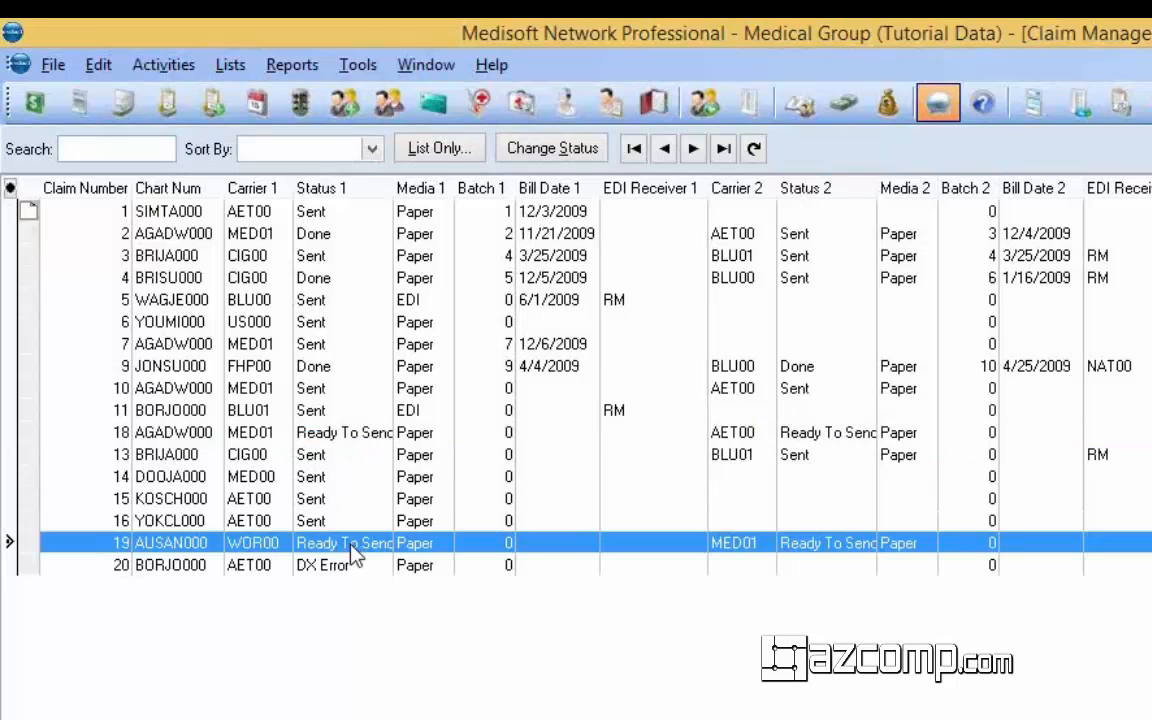
{"action": "left_click", "coordinate": [338, 570]}
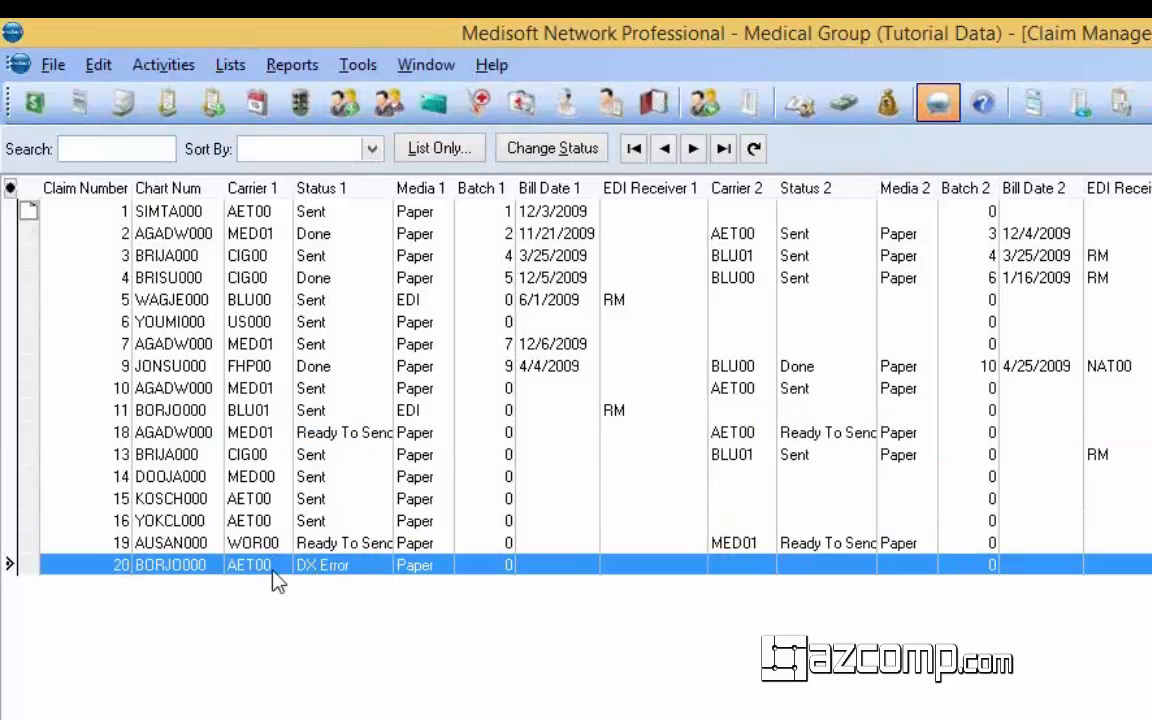
{"action": "double_click", "coordinate": [198, 564]}
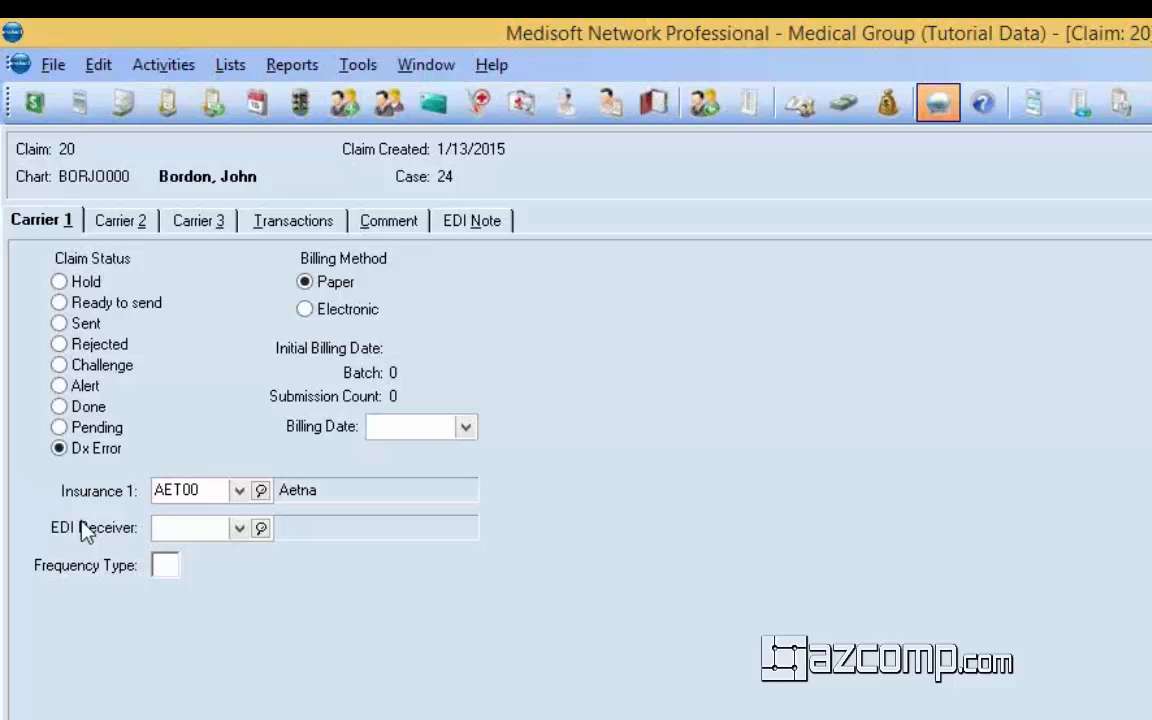
{"action": "left_click", "coordinate": [271, 226]}
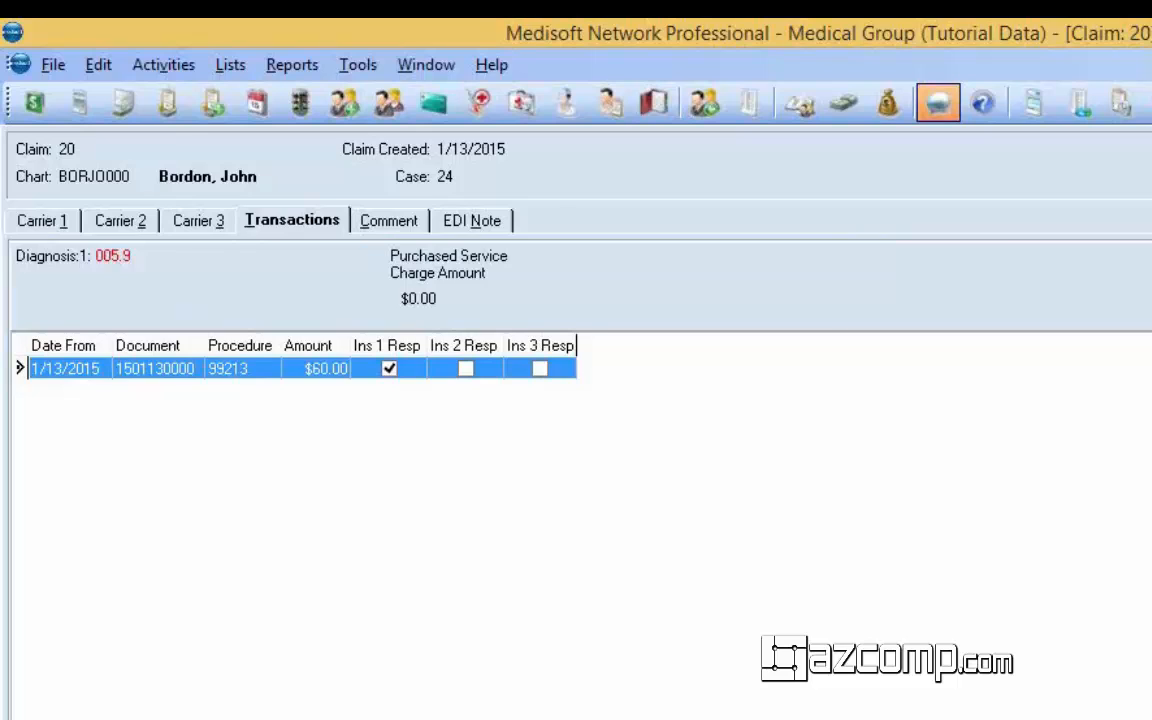
{"action": "key", "text": "Escape"}
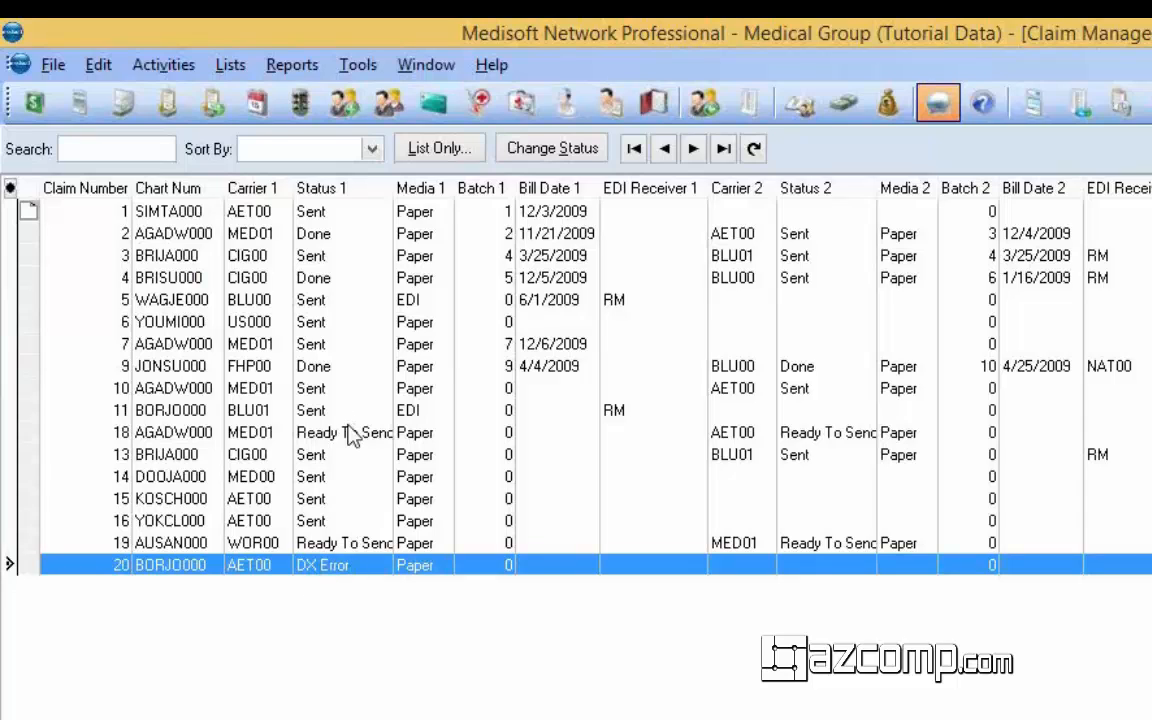
{"action": "left_click", "coordinate": [262, 543]}
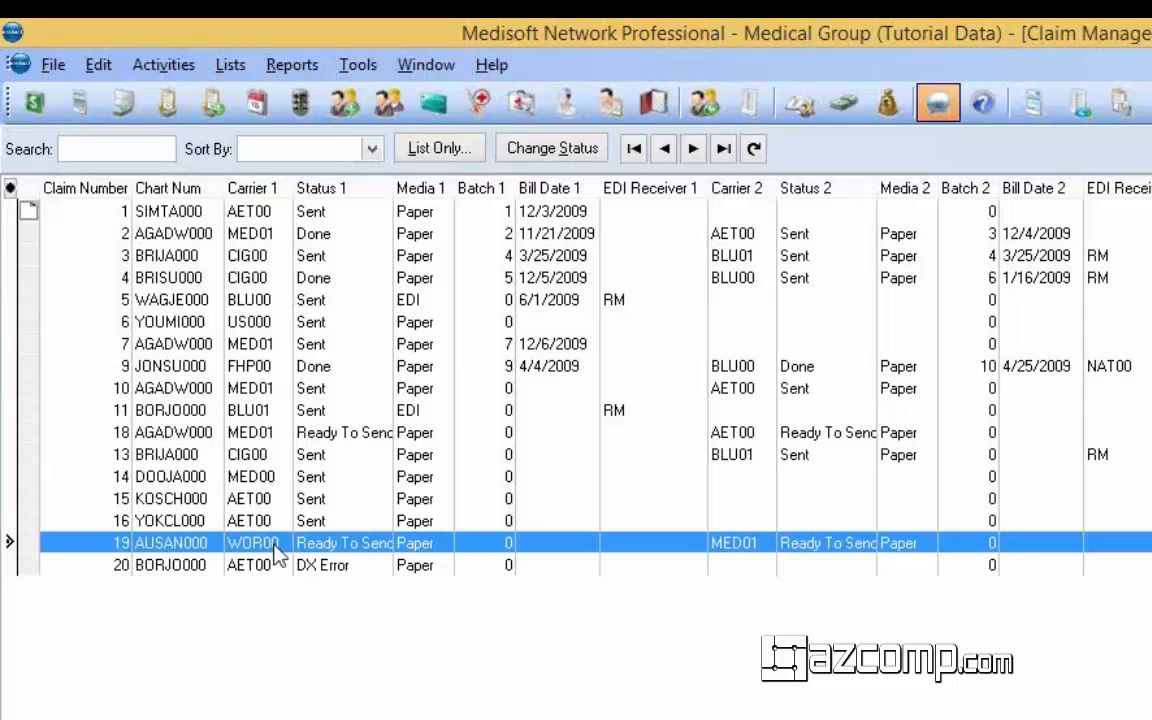
{"action": "left_click", "coordinate": [311, 443]}
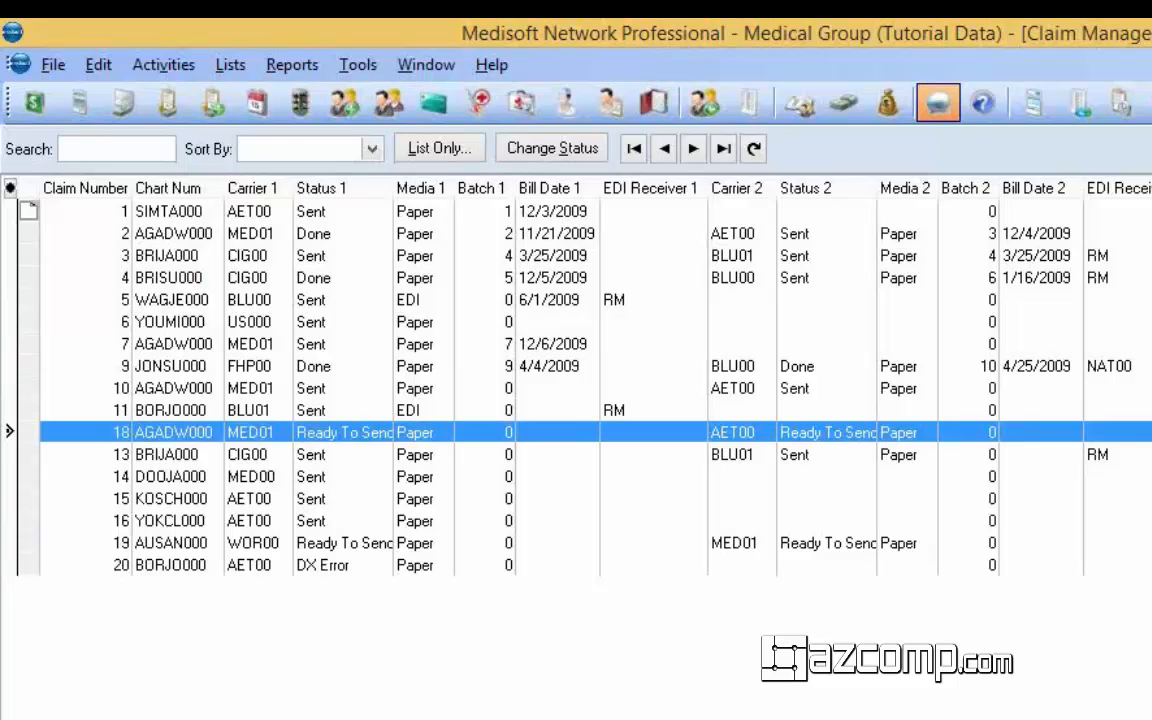
{"action": "left_click", "coordinate": [298, 566]}
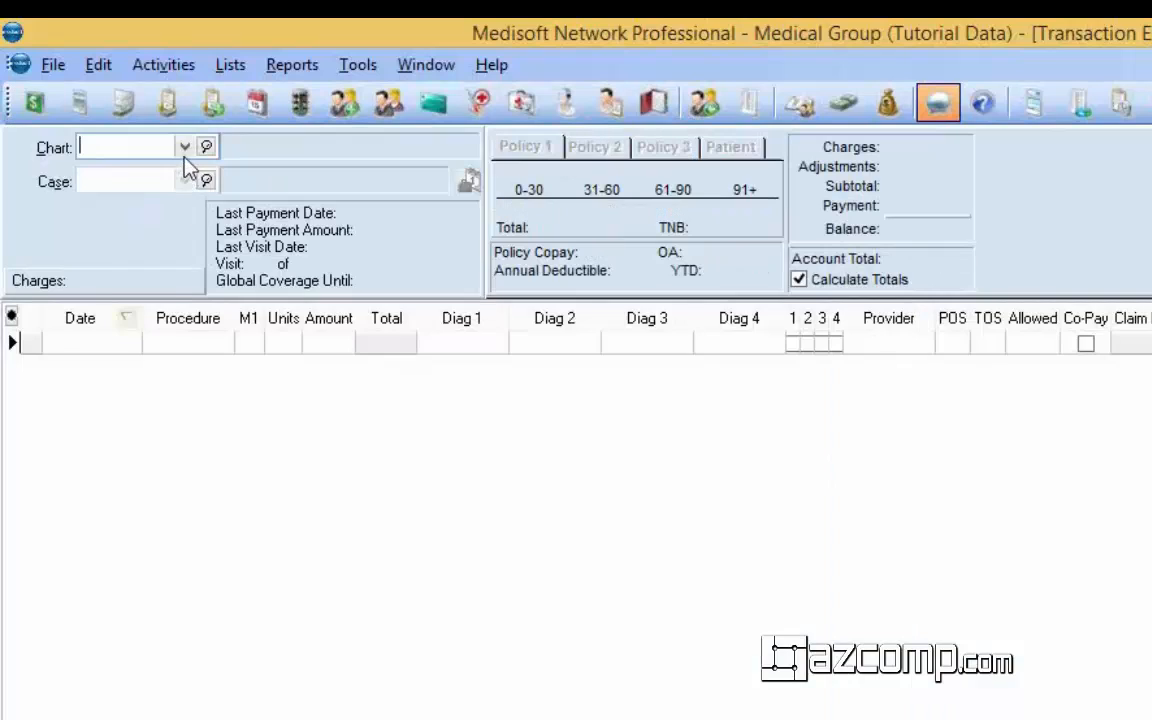
- In the third listed patient's Aetna case, change the charge's first diagnosis to R11.2, save it despite the claim removal, and close transaction entry
{"action": "left_click", "coordinate": [185, 147]}
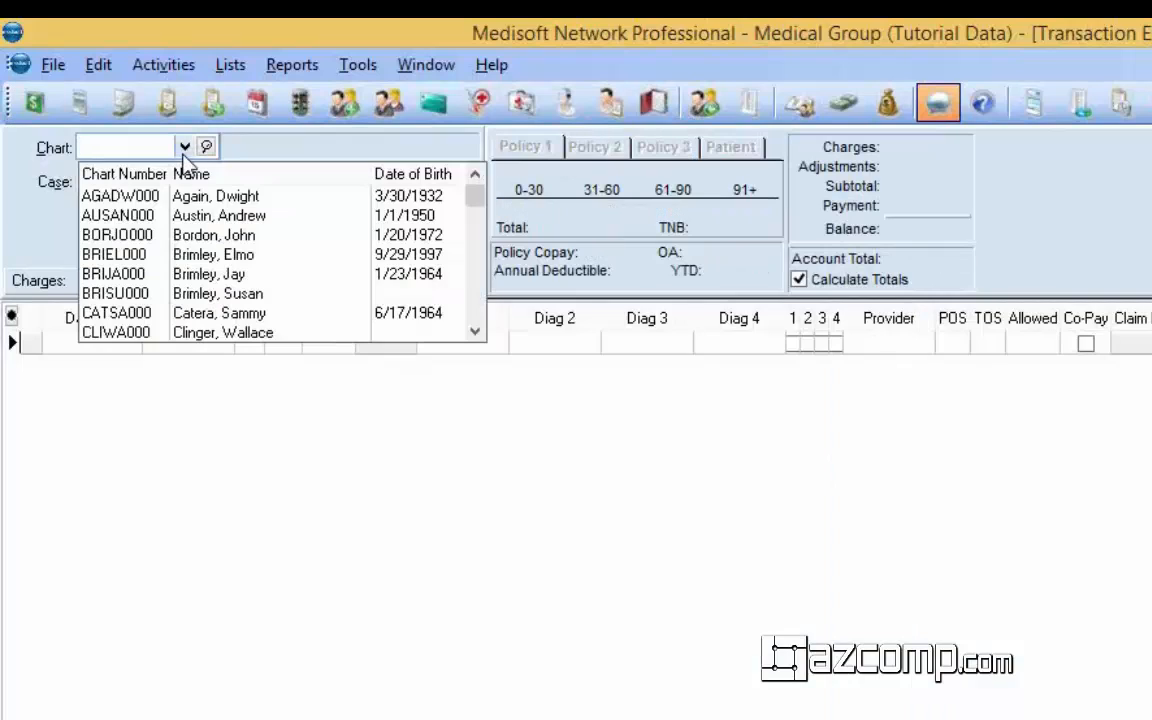
{"action": "left_click", "coordinate": [205, 236]}
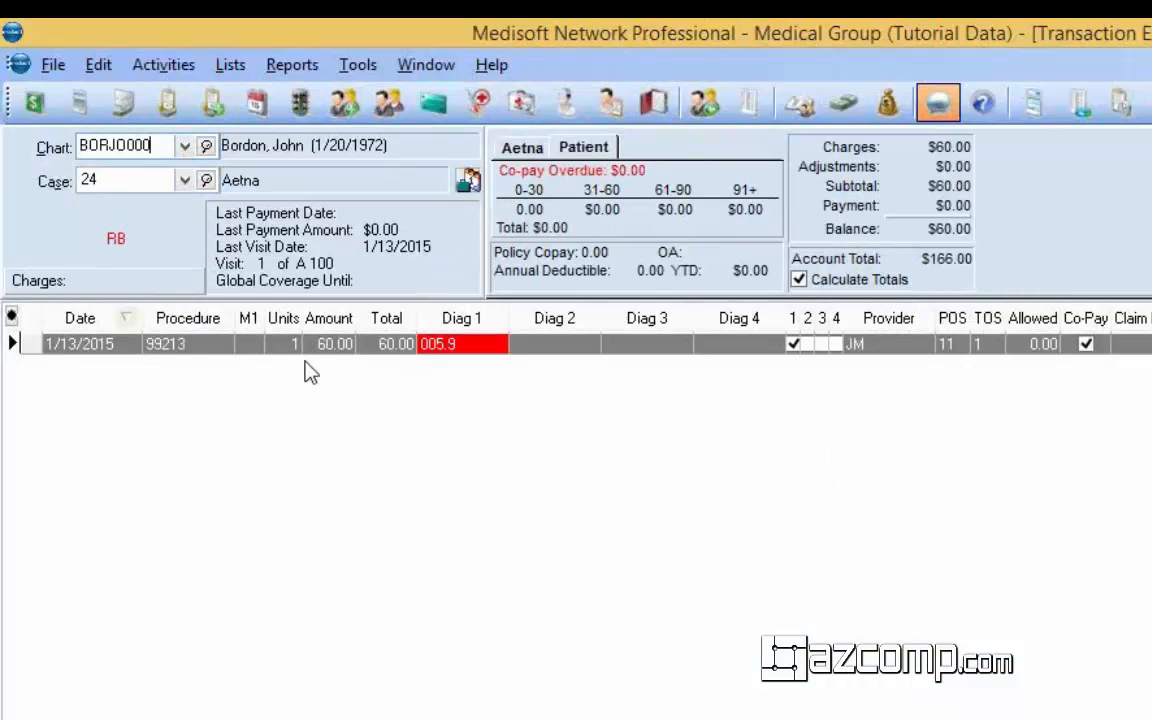
{"action": "left_click", "coordinate": [432, 345]}
{"action": "type", "text": "R"}
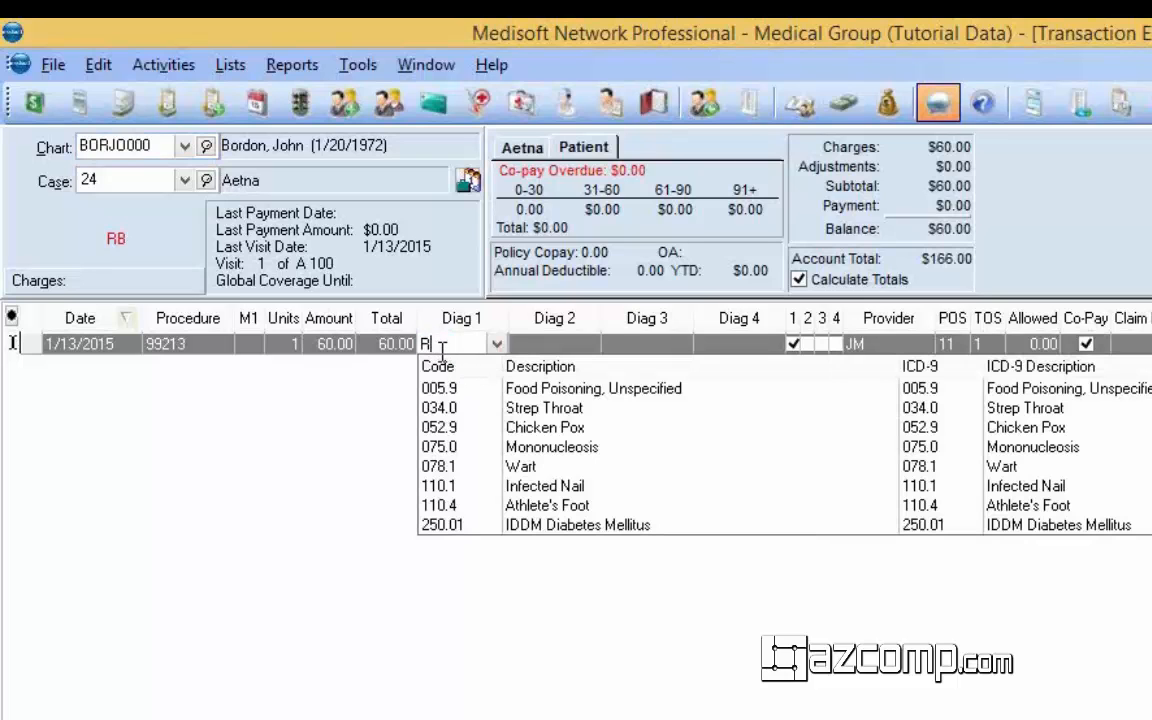
{"action": "type", "text": "11.2"}
{"action": "key", "text": "Return"}
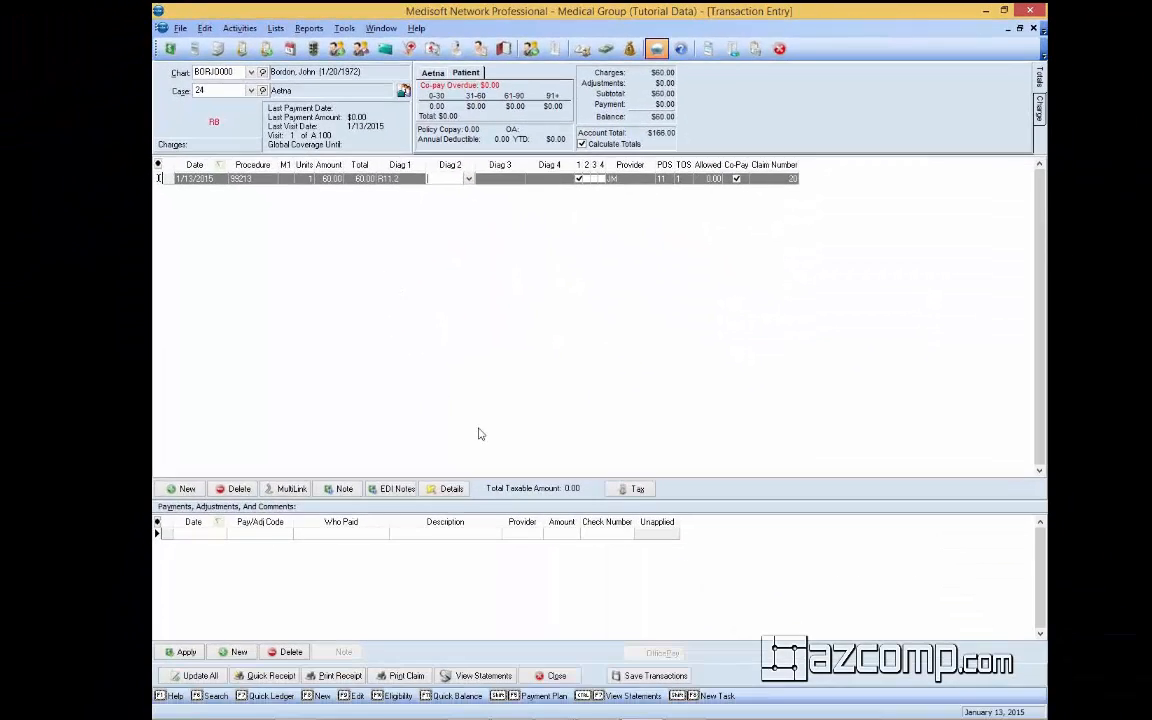
{"action": "left_click", "coordinate": [640, 675]}
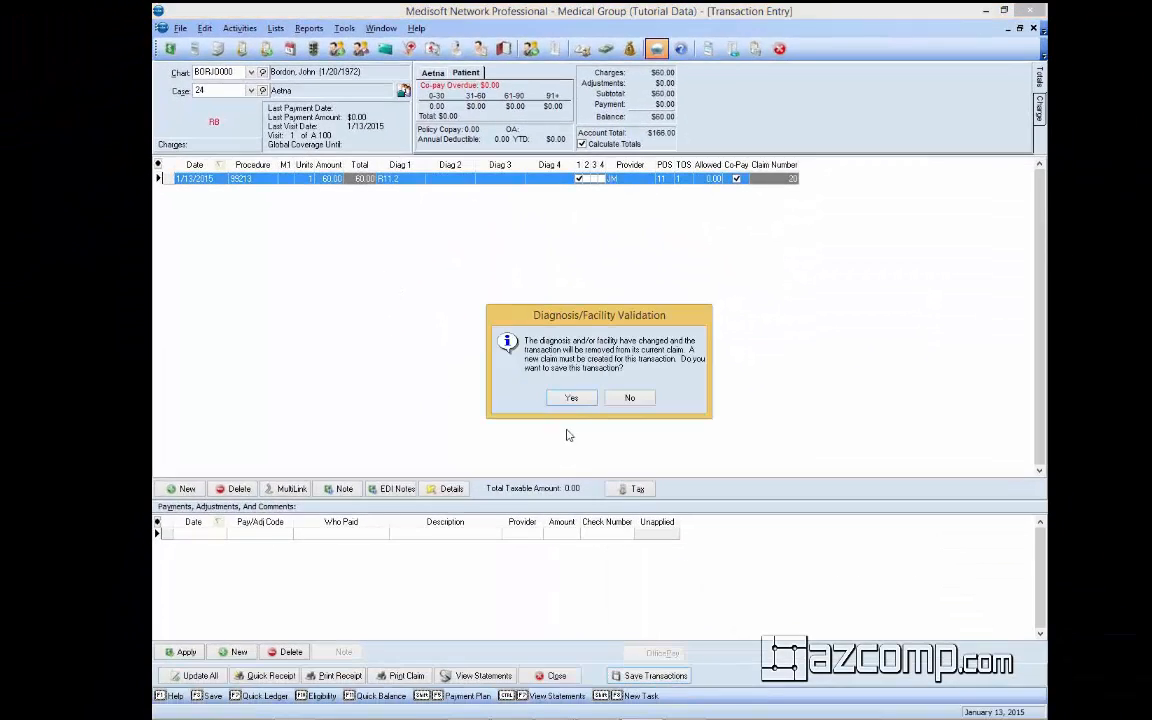
{"action": "left_click", "coordinate": [571, 398]}
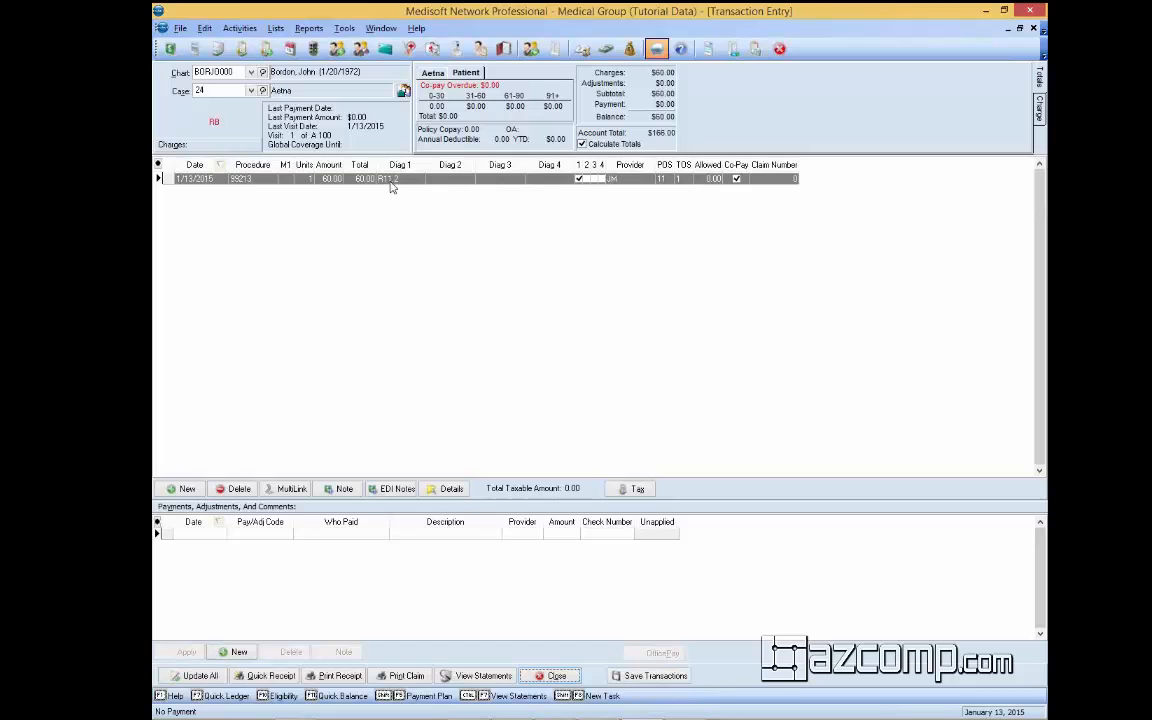
{"action": "left_click", "coordinate": [556, 676]}
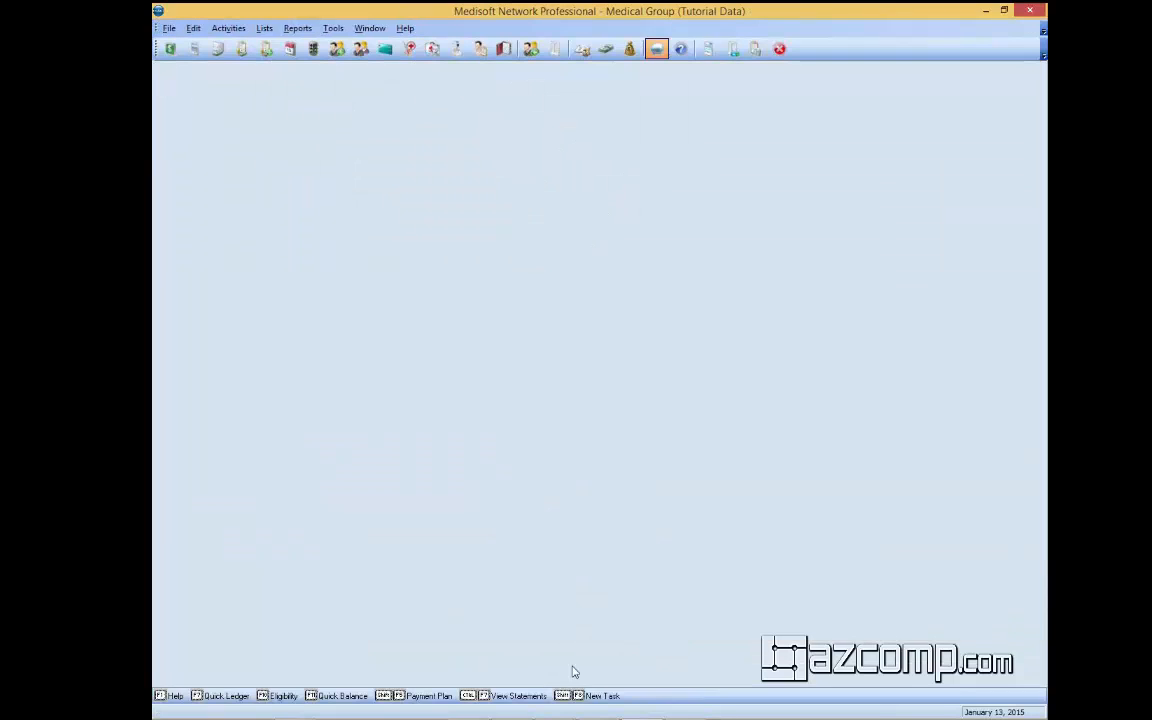
- Create a new claim for the corrected Aetna charge, with no date, chart or other selection limits
{"action": "left_click", "coordinate": [194, 49]}
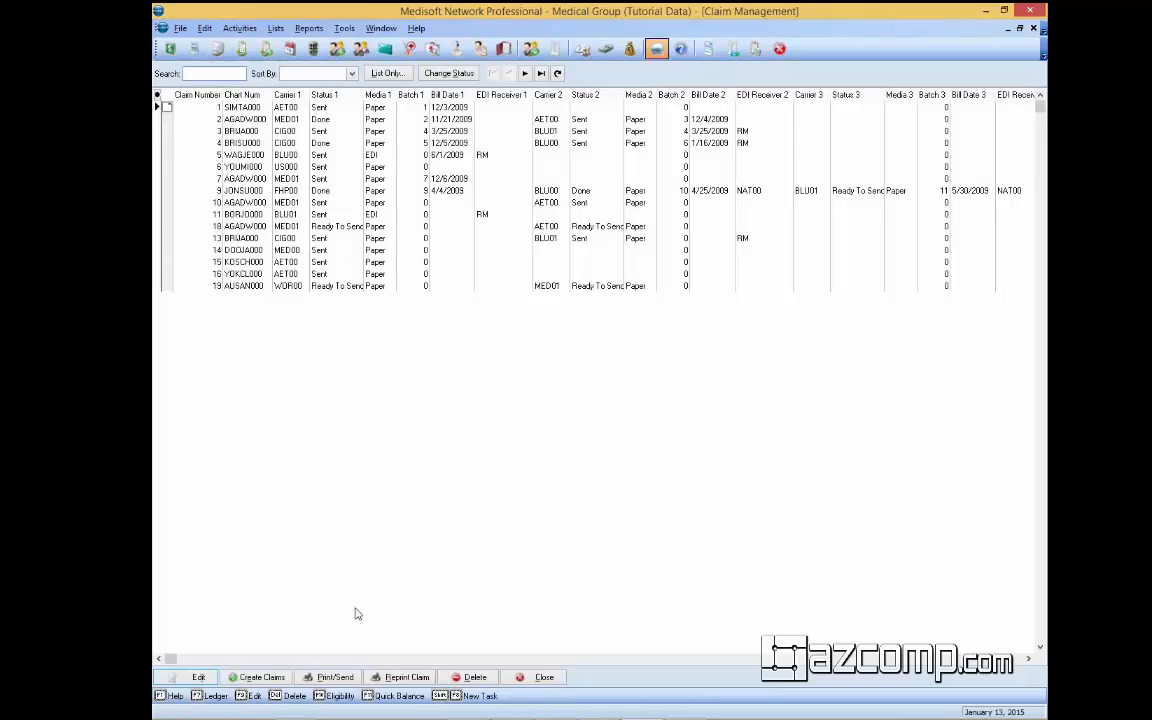
{"action": "left_click", "coordinate": [259, 679]}
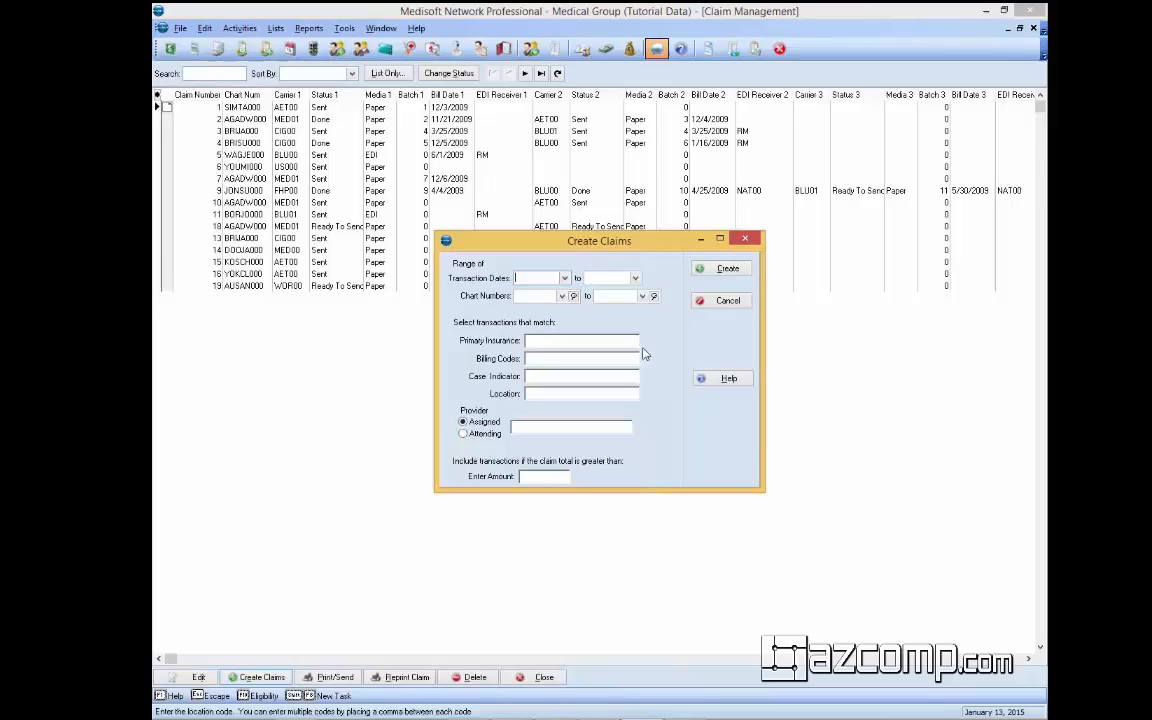
{"action": "left_click", "coordinate": [724, 268]}
- Check the status of the recreated Aetna claim alongside the new Medicare and Worker's Comp claims
{"action": "left_click", "coordinate": [289, 300]}
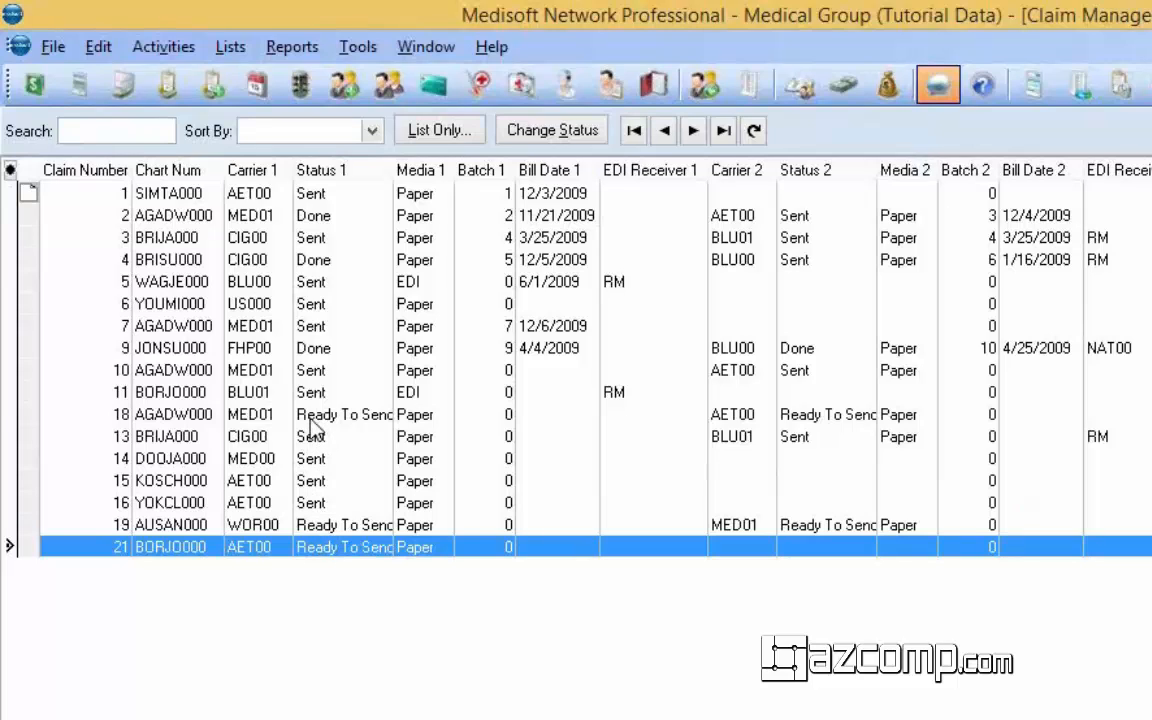
{"action": "left_click", "coordinate": [311, 419]}
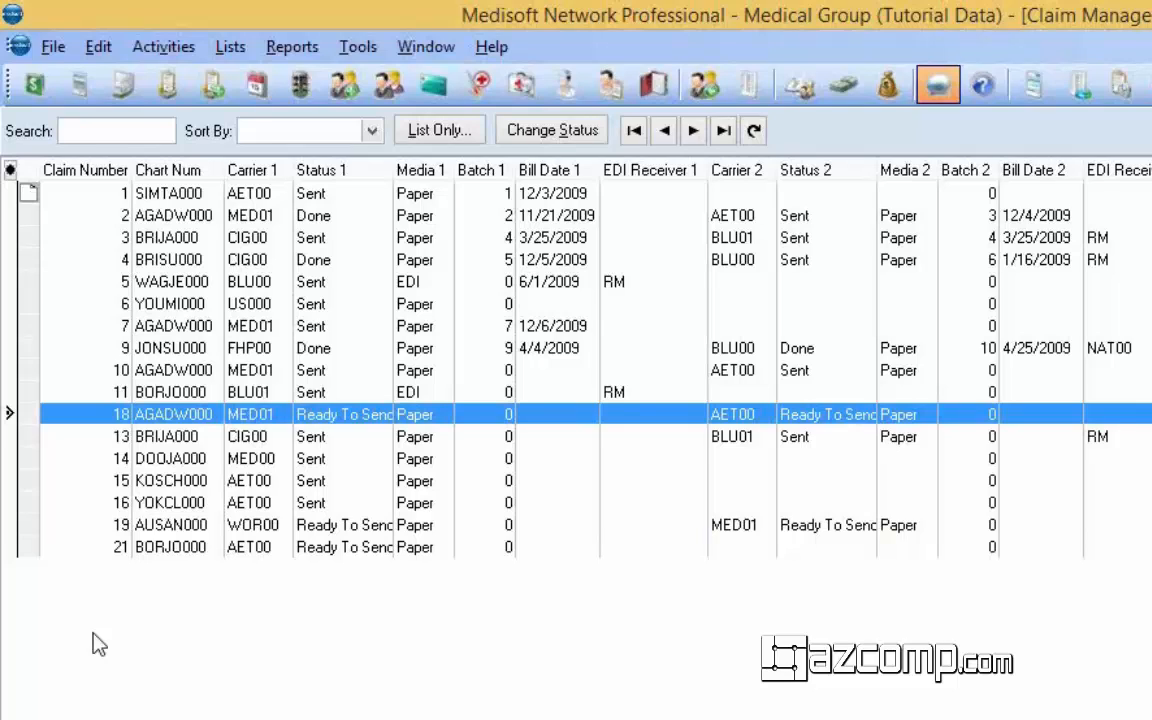
{"action": "left_click", "coordinate": [268, 528]}
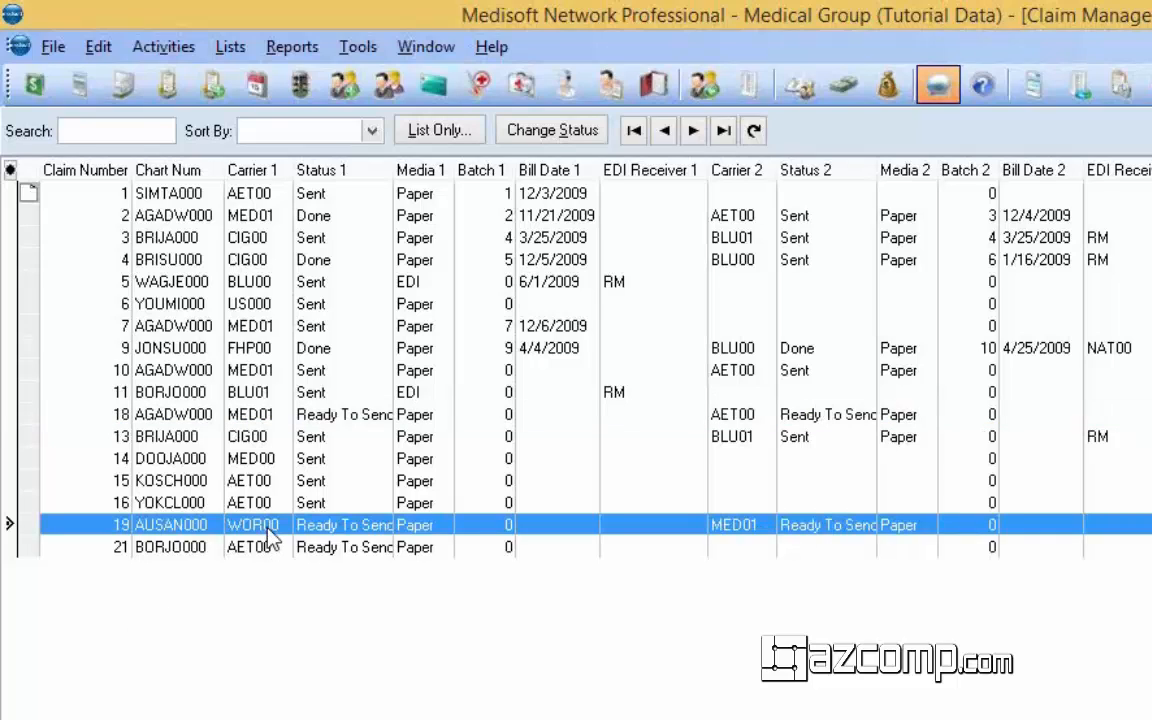
{"action": "left_click", "coordinate": [281, 552]}
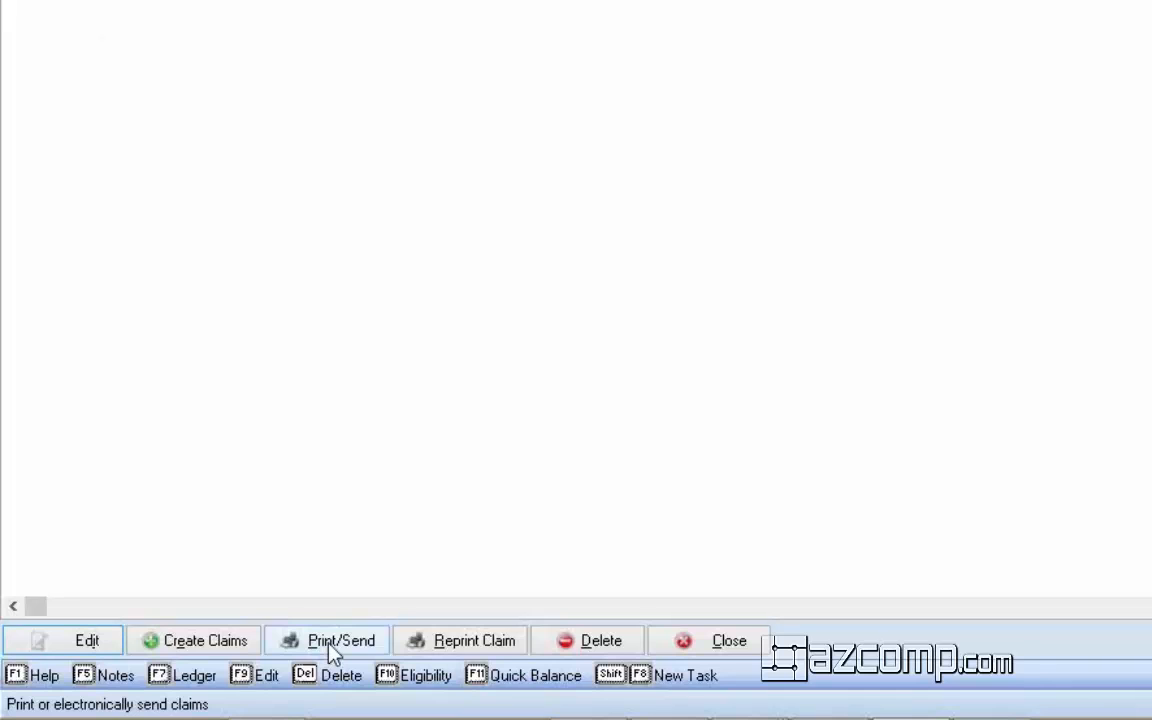
- Preview the paper claims on screen with the CMS - 1500 (Primary) - 02/12 W/Form report, leaving all data selection ranges blank
{"action": "left_click", "coordinate": [333, 648]}
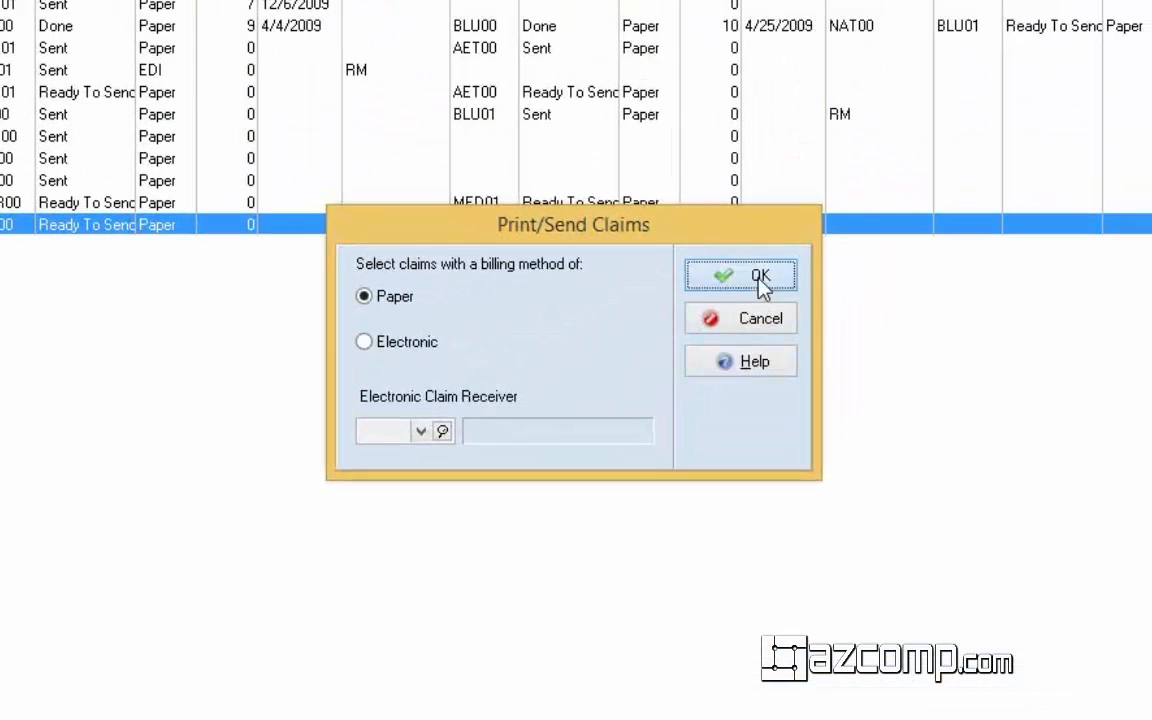
{"action": "left_click", "coordinate": [796, 220]}
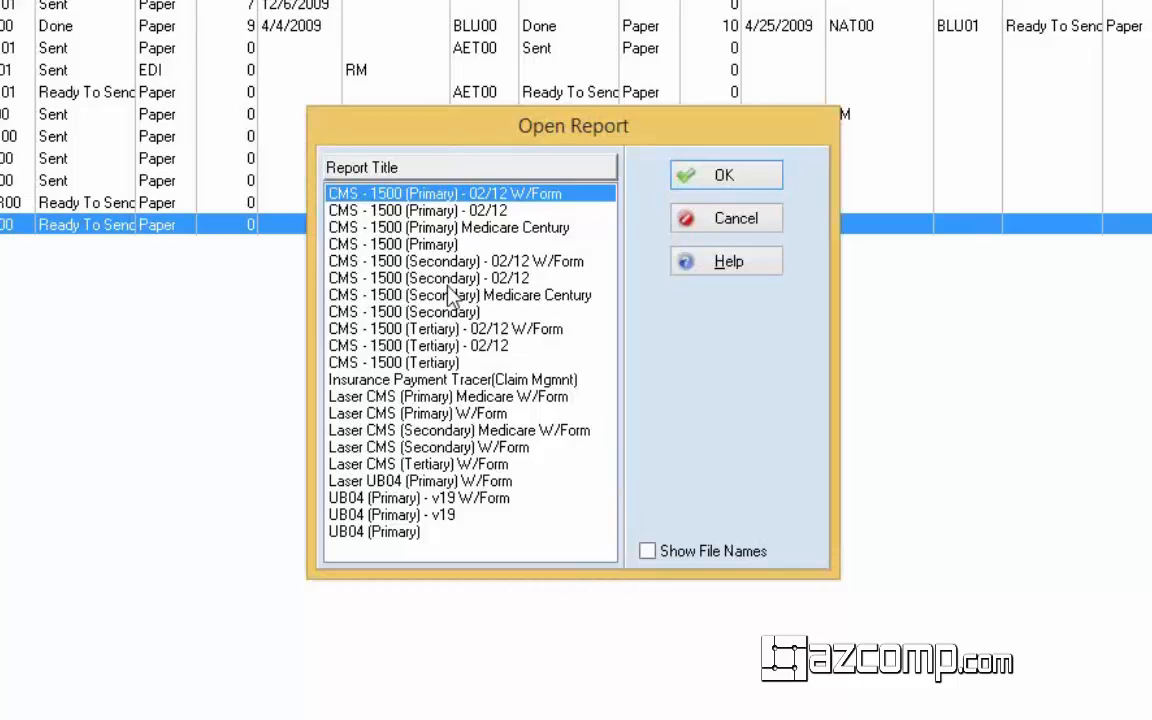
{"action": "left_click", "coordinate": [705, 182]}
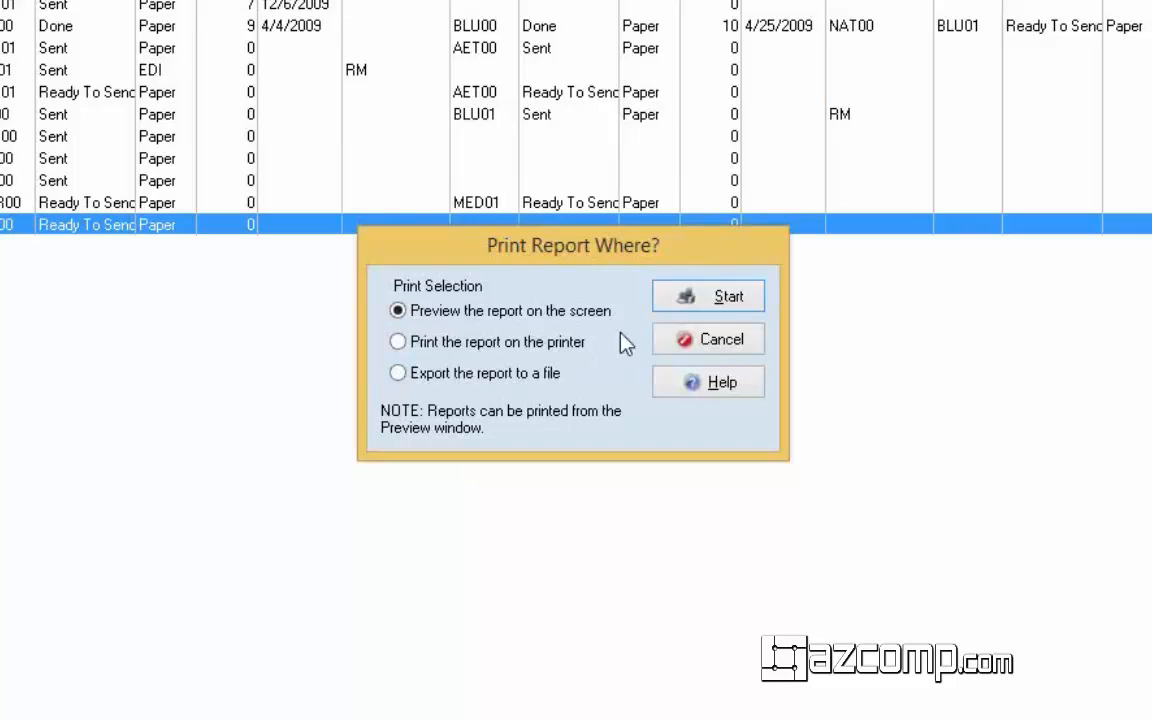
{"action": "left_click", "coordinate": [689, 296]}
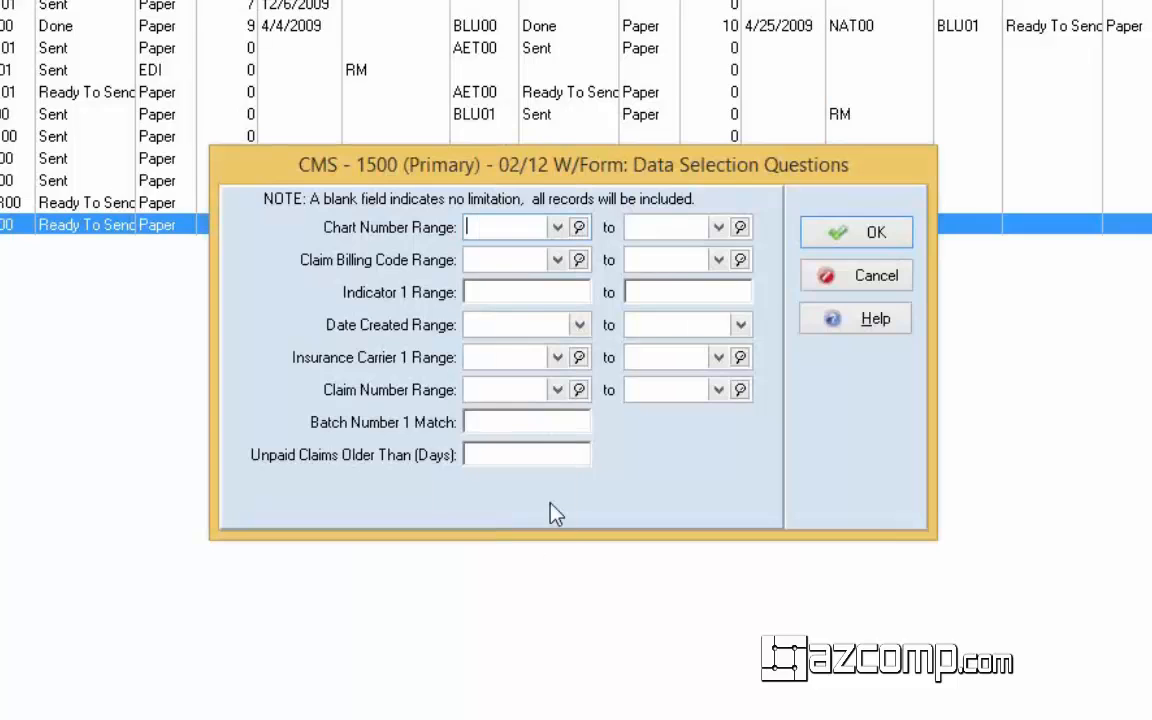
{"action": "left_click", "coordinate": [838, 234]}
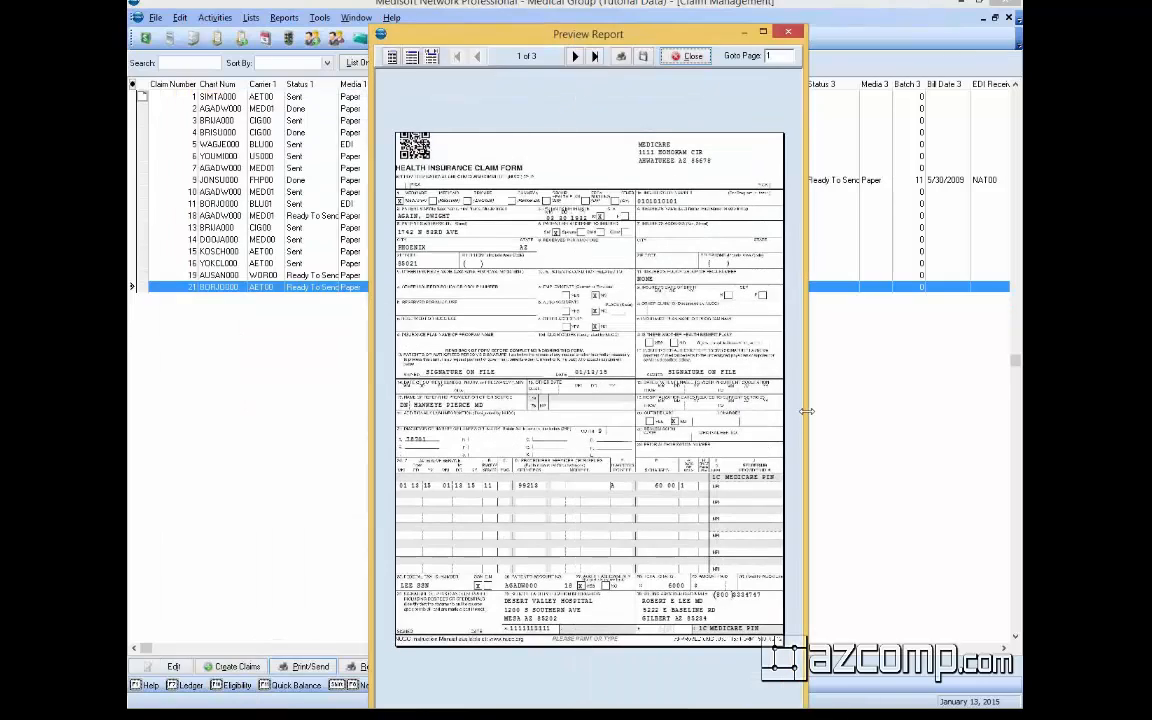
- Enlarge the report preview, examine the Medicare, Worker's Comp and Aetna claim forms in turn, and close the preview
{"action": "left_click_drag", "start_coordinate": [805, 410], "coordinate": [1008, 420]}
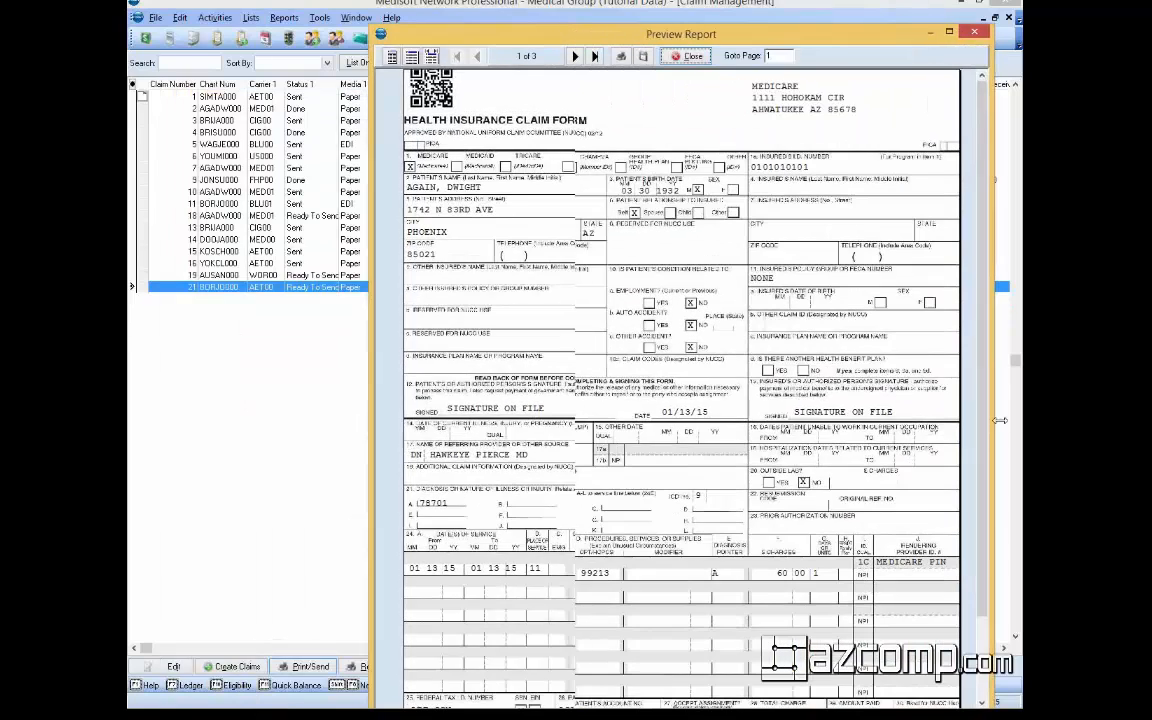
{"action": "left_click_drag", "start_coordinate": [560, 33], "coordinate": [458, 36]}
{"action": "left_click_drag", "start_coordinate": [276, 183], "coordinate": [238, 165]}
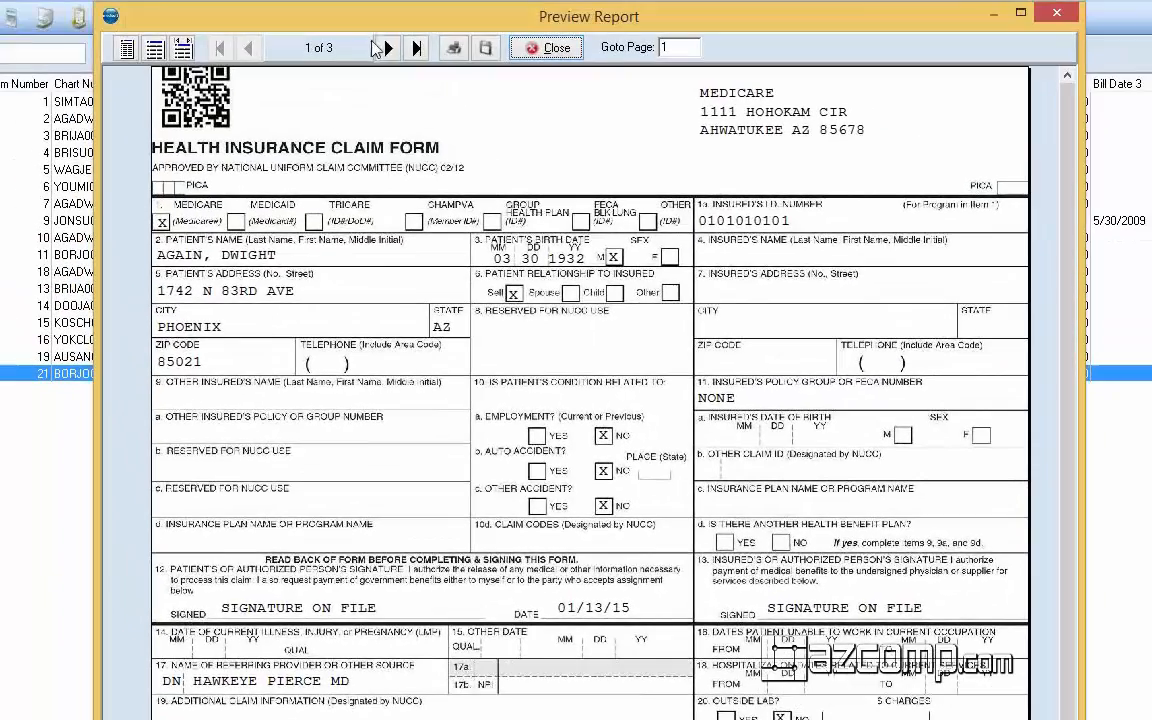
{"action": "left_click", "coordinate": [386, 48]}
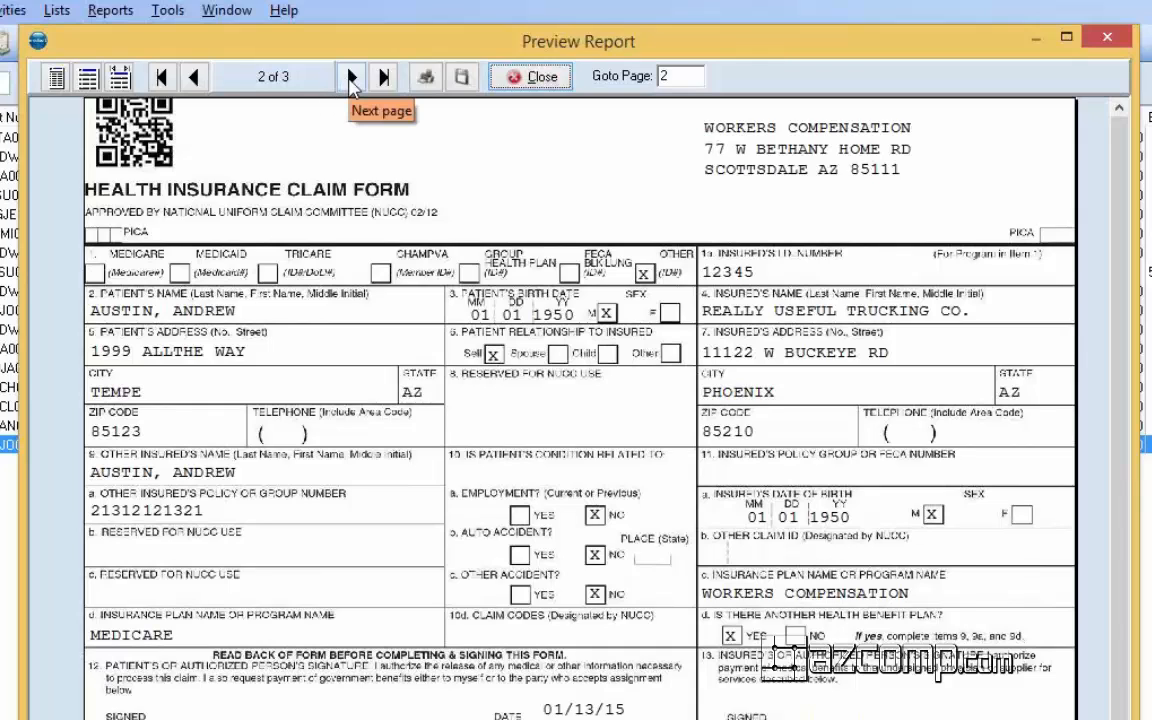
{"action": "left_click", "coordinate": [351, 78]}
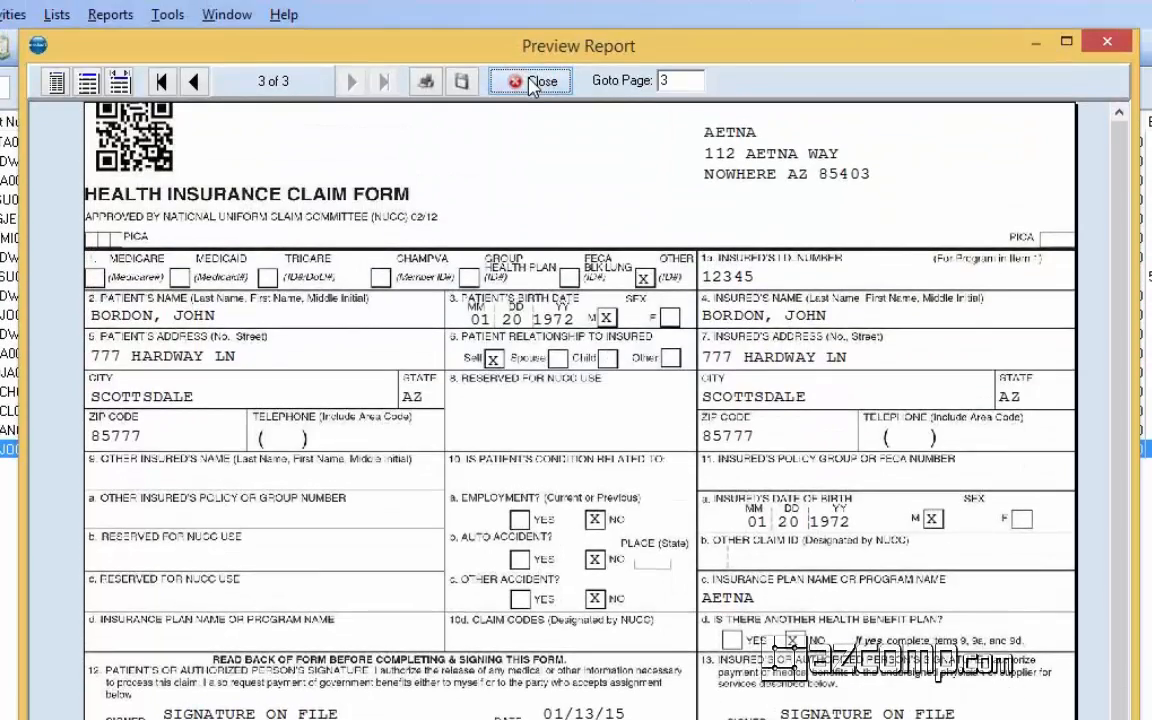
{"action": "left_click", "coordinate": [530, 82]}
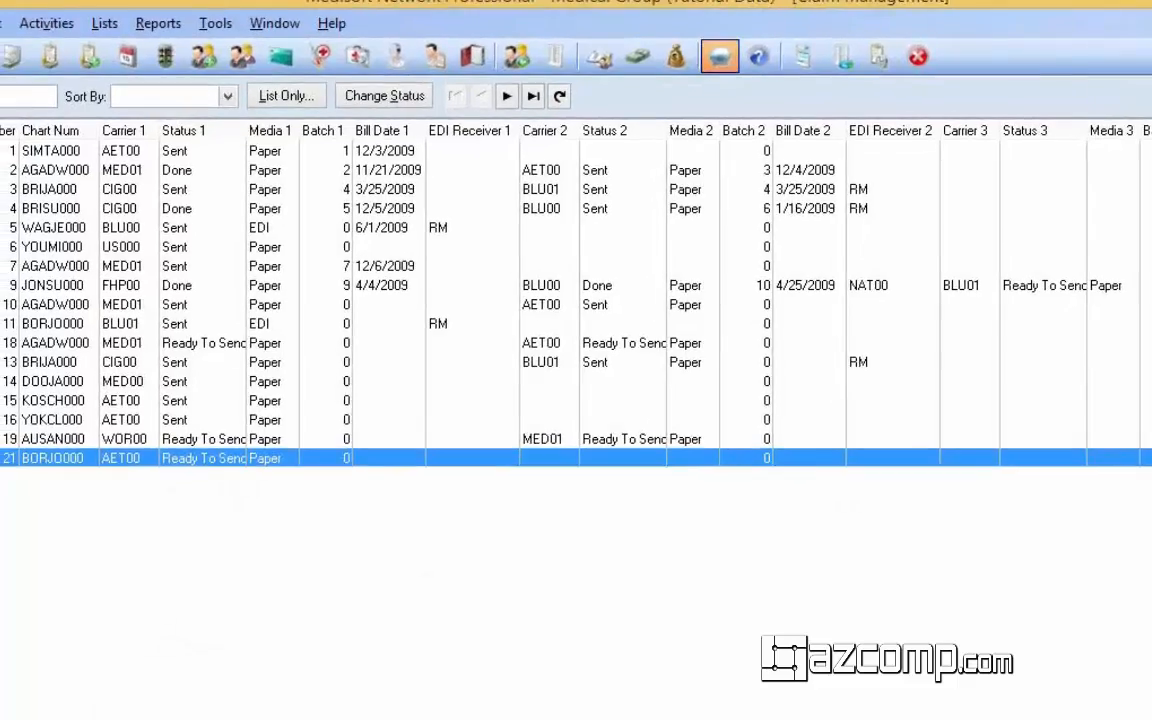